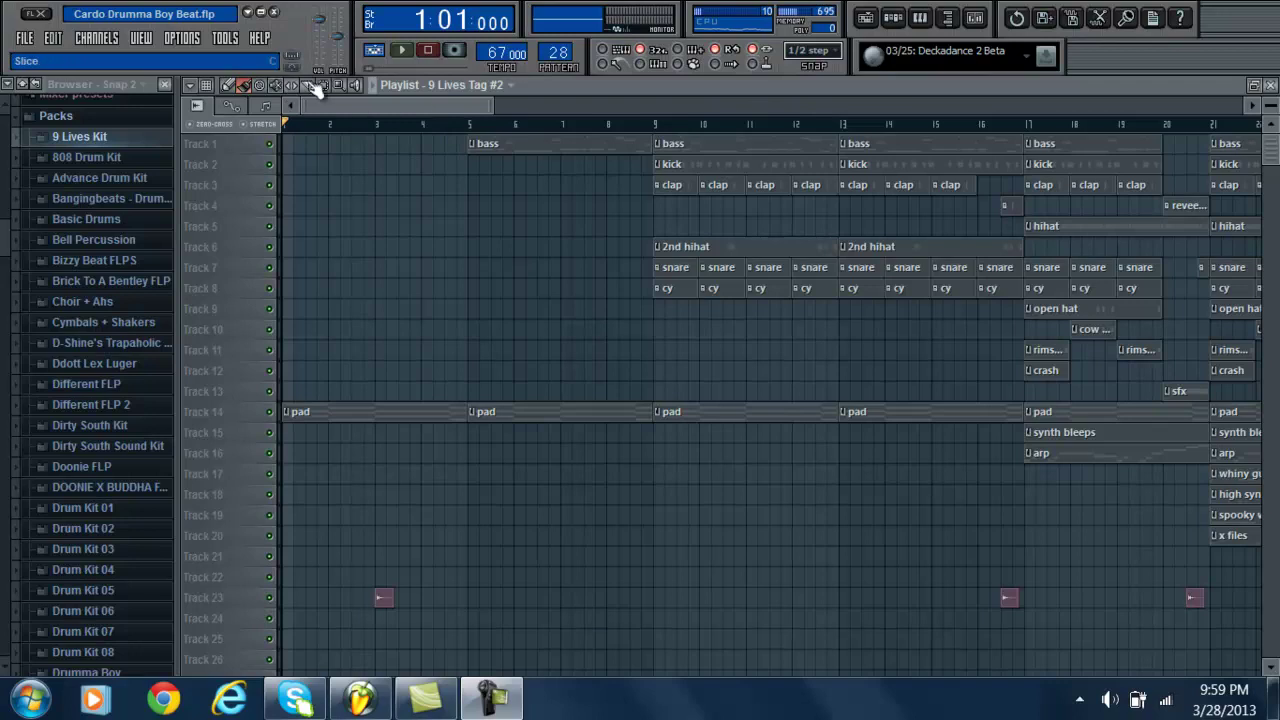
- Show the step sequencer over the playlist and switch to the bass pattern
left_click_drag(338, 100, 439, 109)
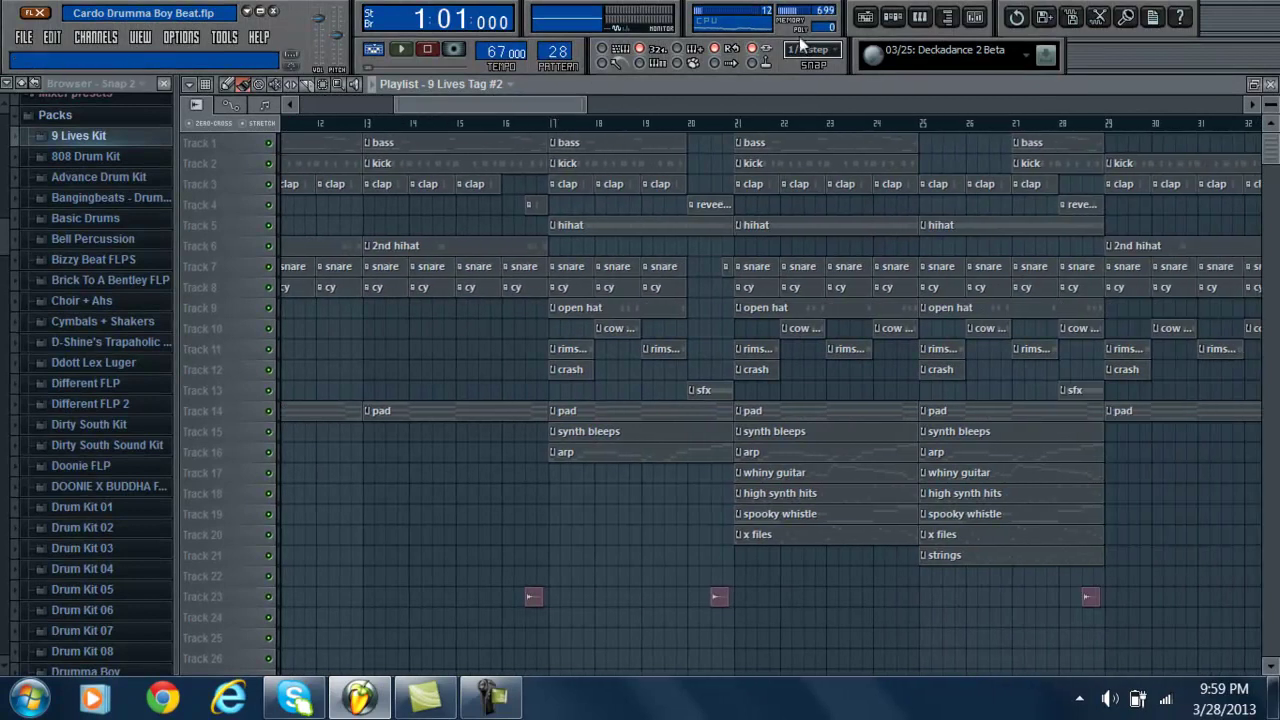
left_click(895, 20)
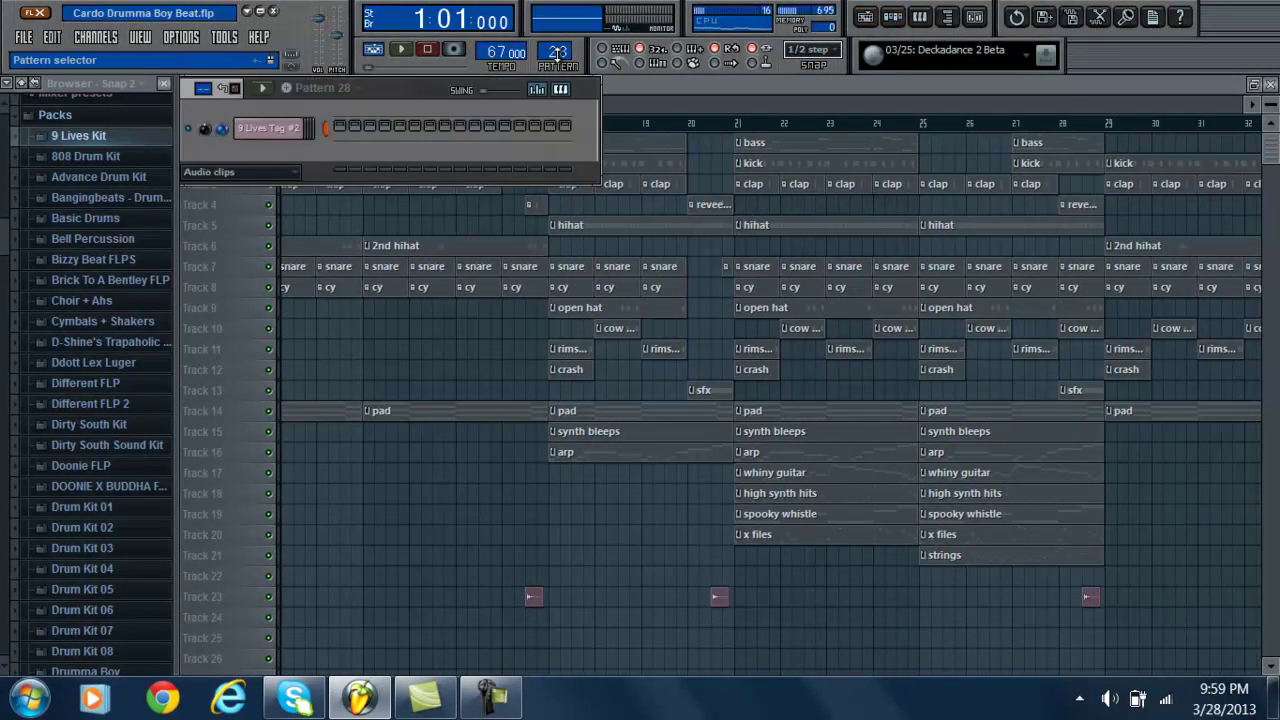
left_click_drag(557, 50, 561, 252)
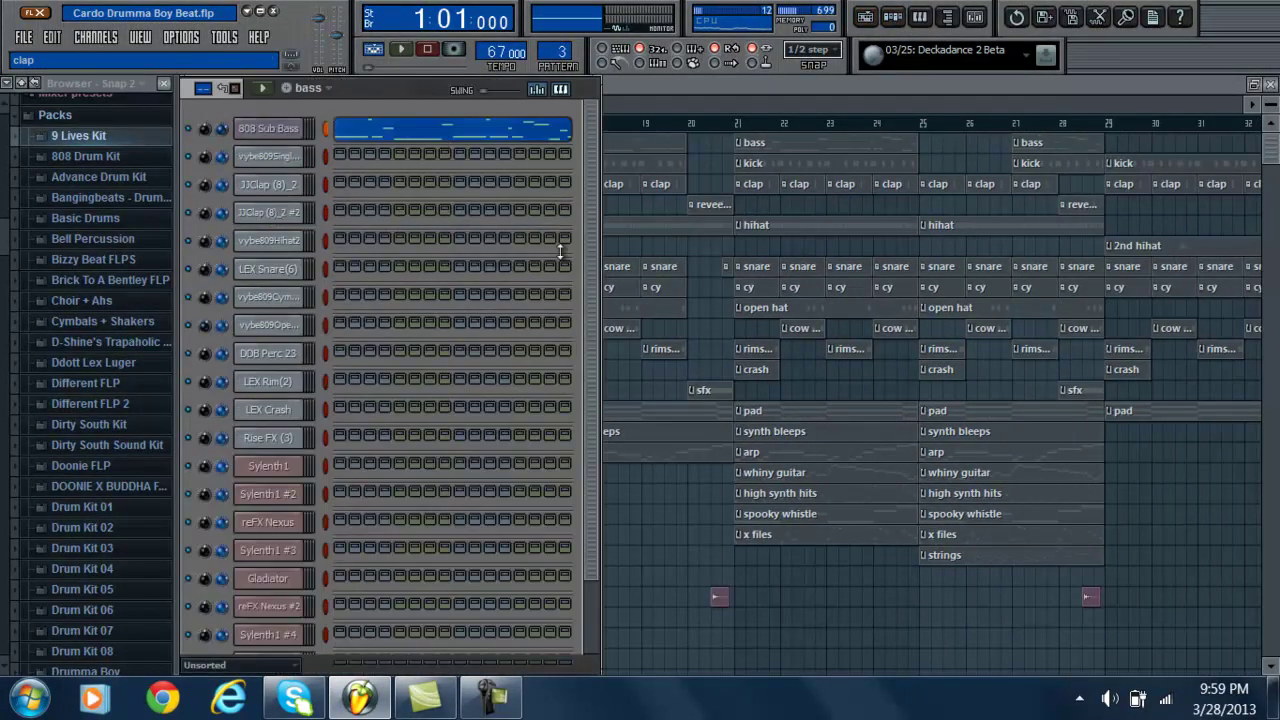
left_click(562, 52)
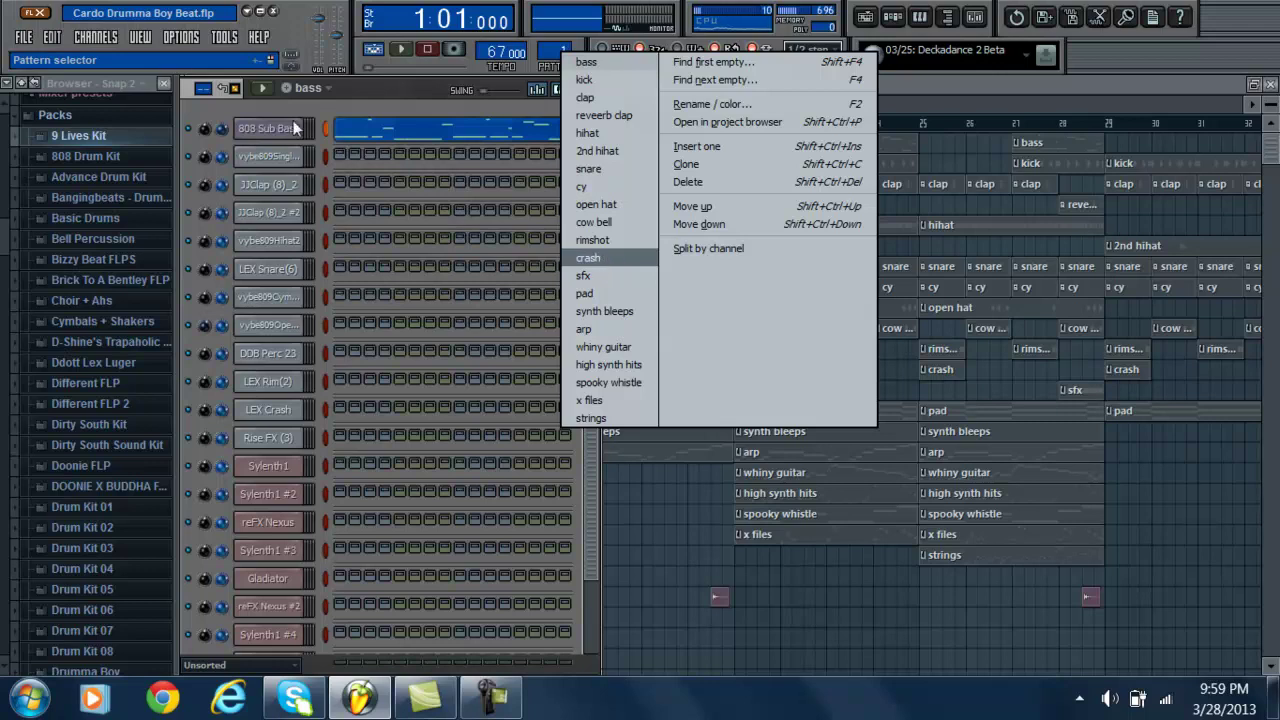
left_click(378, 85)
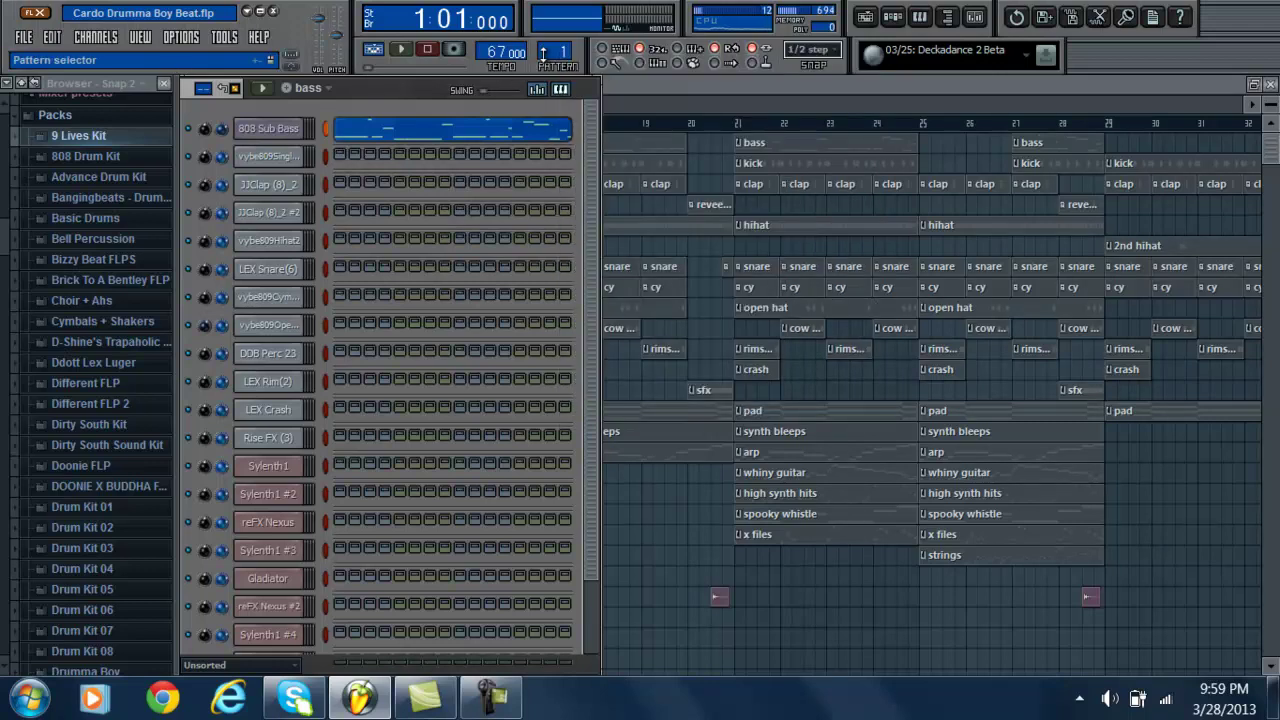
- Switch to the pad pattern and view its Sylenth1 chords in the piano roll, closing it again
left_click_drag(543, 50, 601, 616)
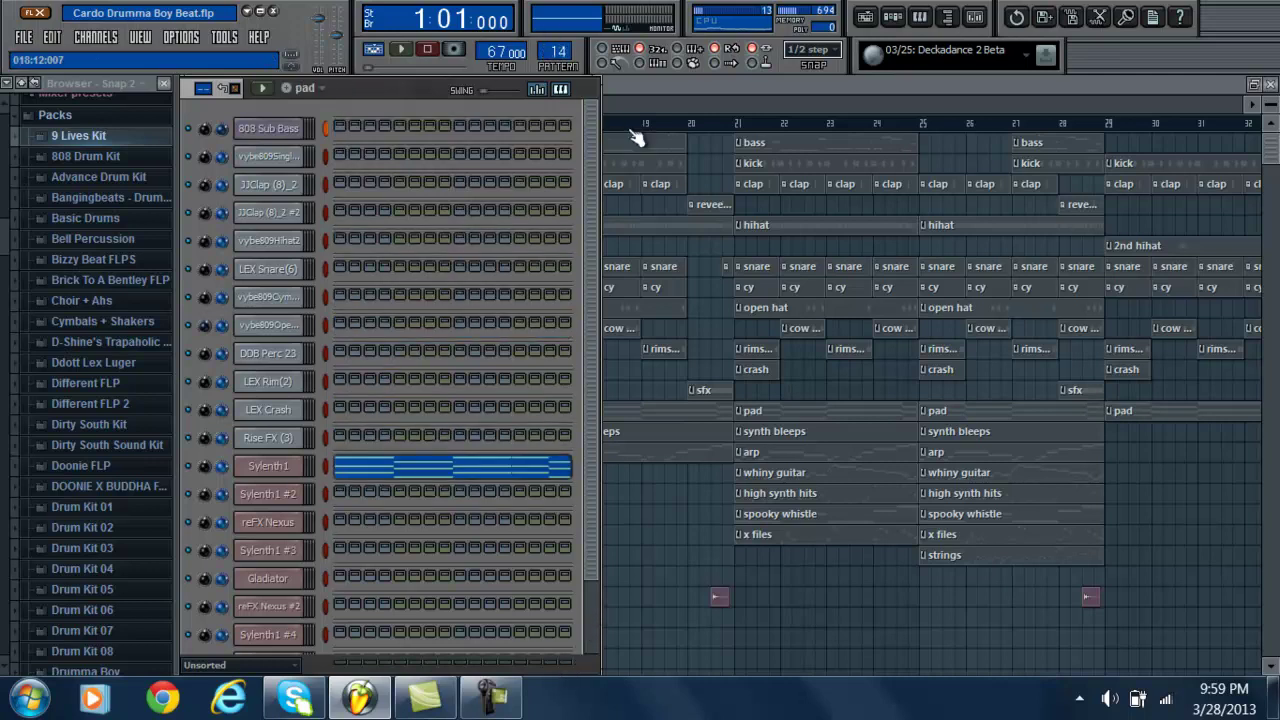
left_click(468, 468)
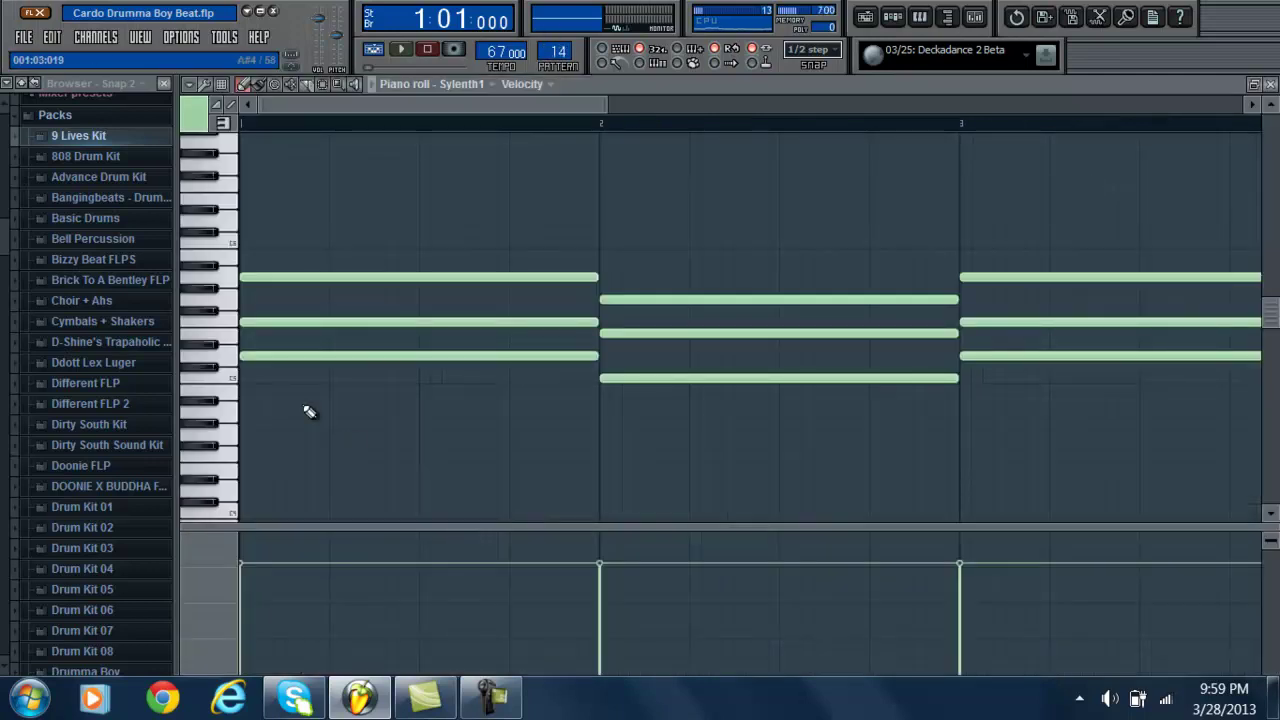
left_click(1271, 85)
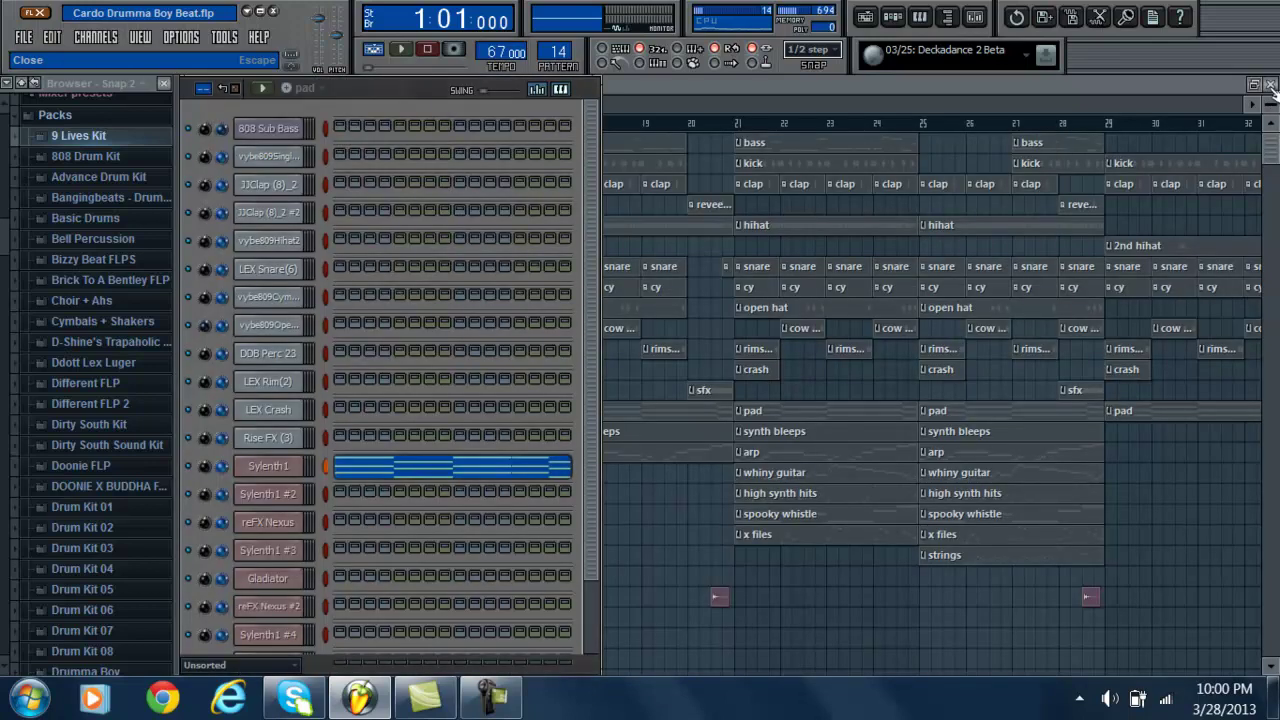
- Play the pad pattern while following its chords in the piano roll through bar 4, then stop playback and close the roll
left_click(399, 52)
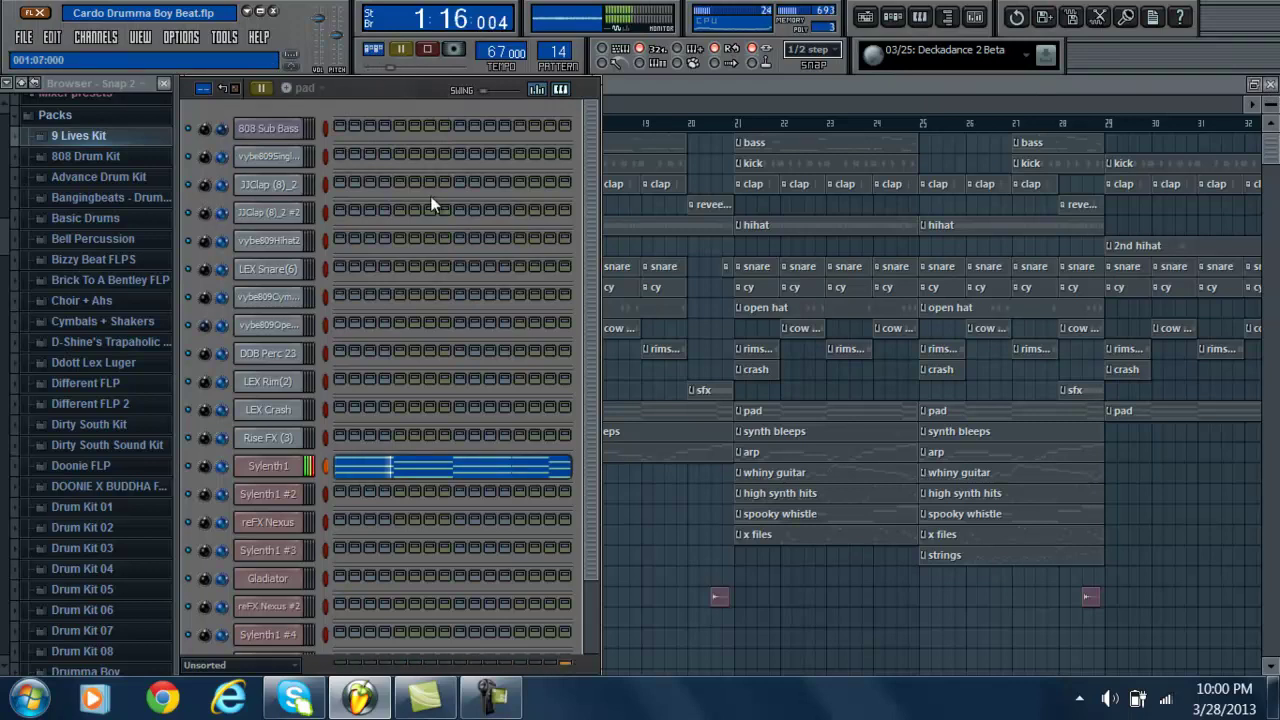
left_click(482, 465)
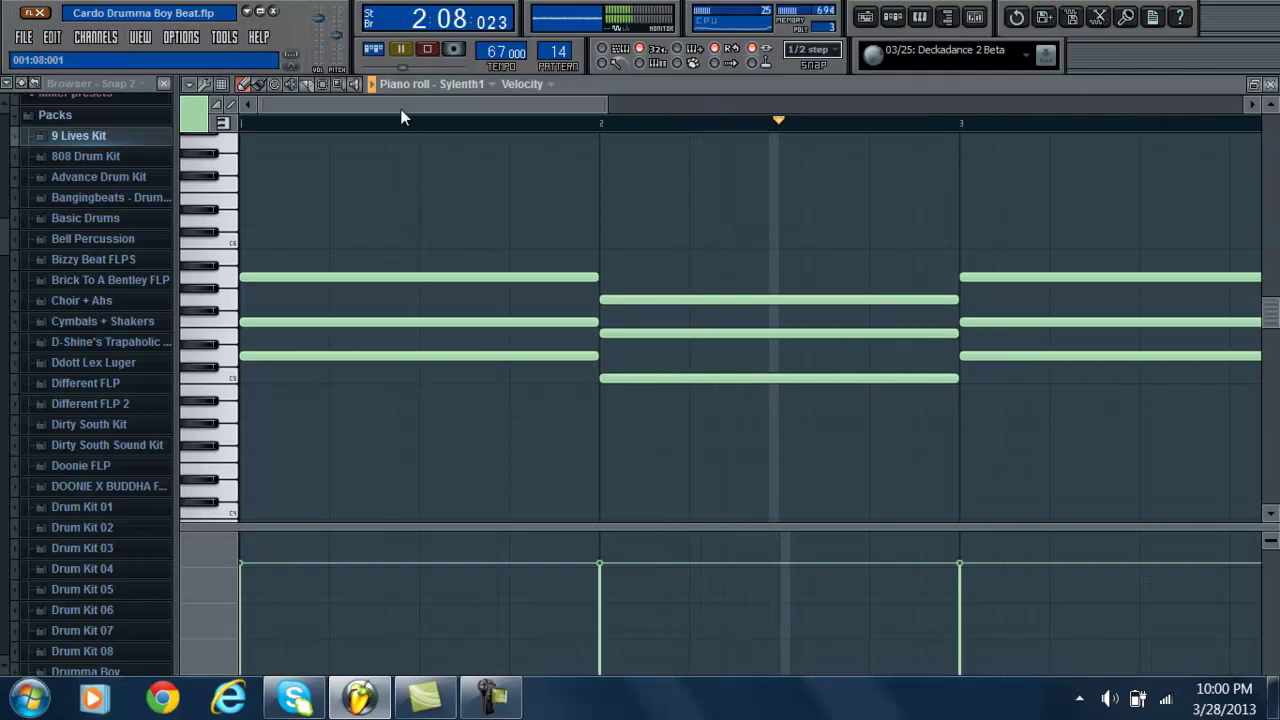
left_click_drag(401, 108, 666, 106)
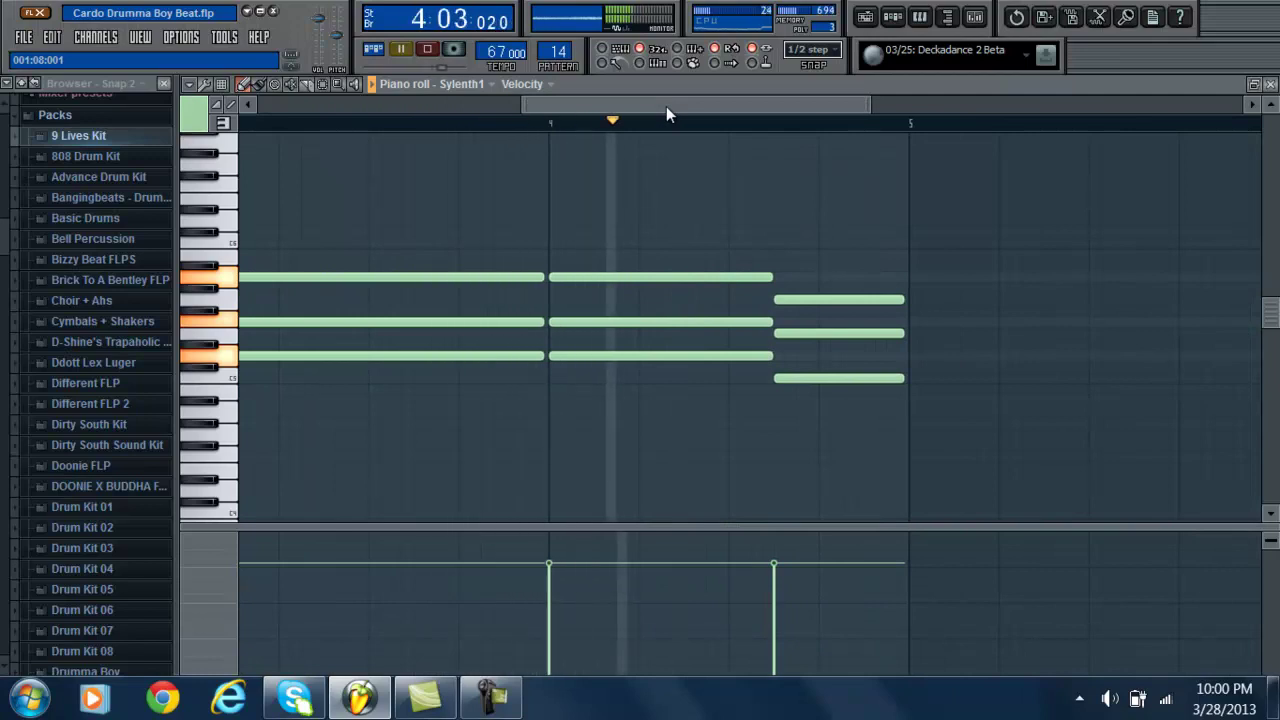
left_click(436, 48)
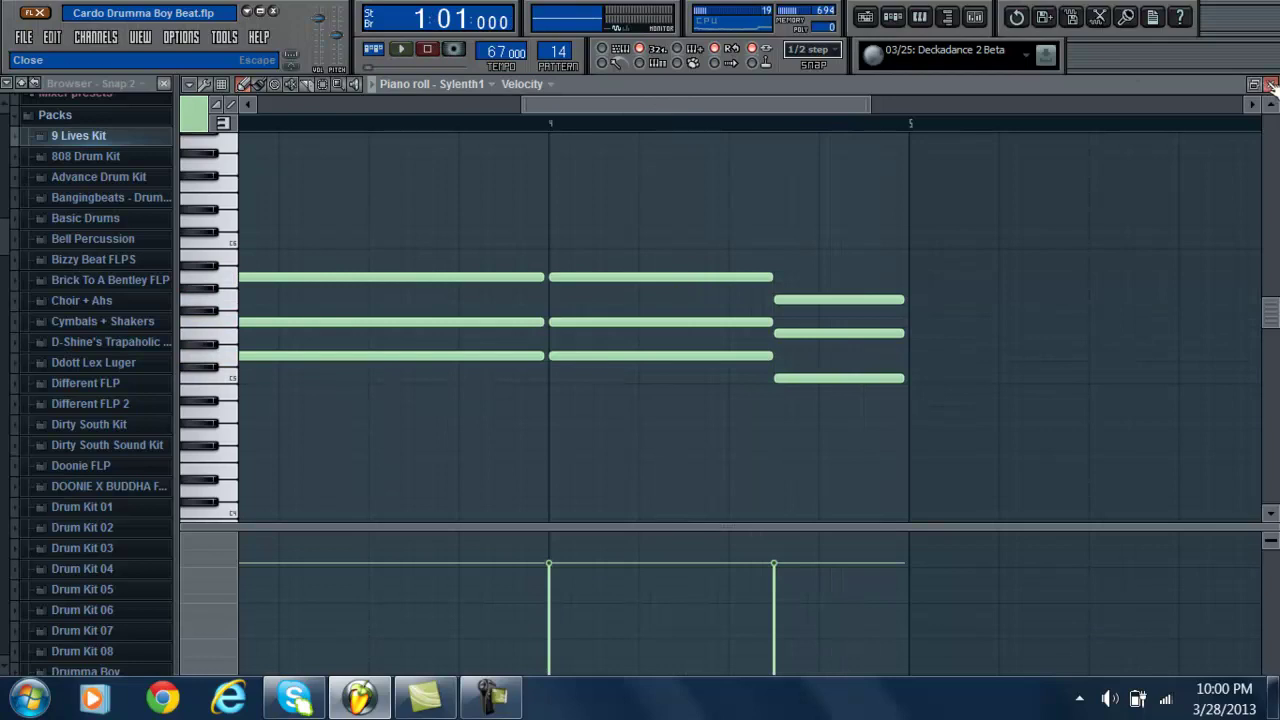
left_click(1270, 84)
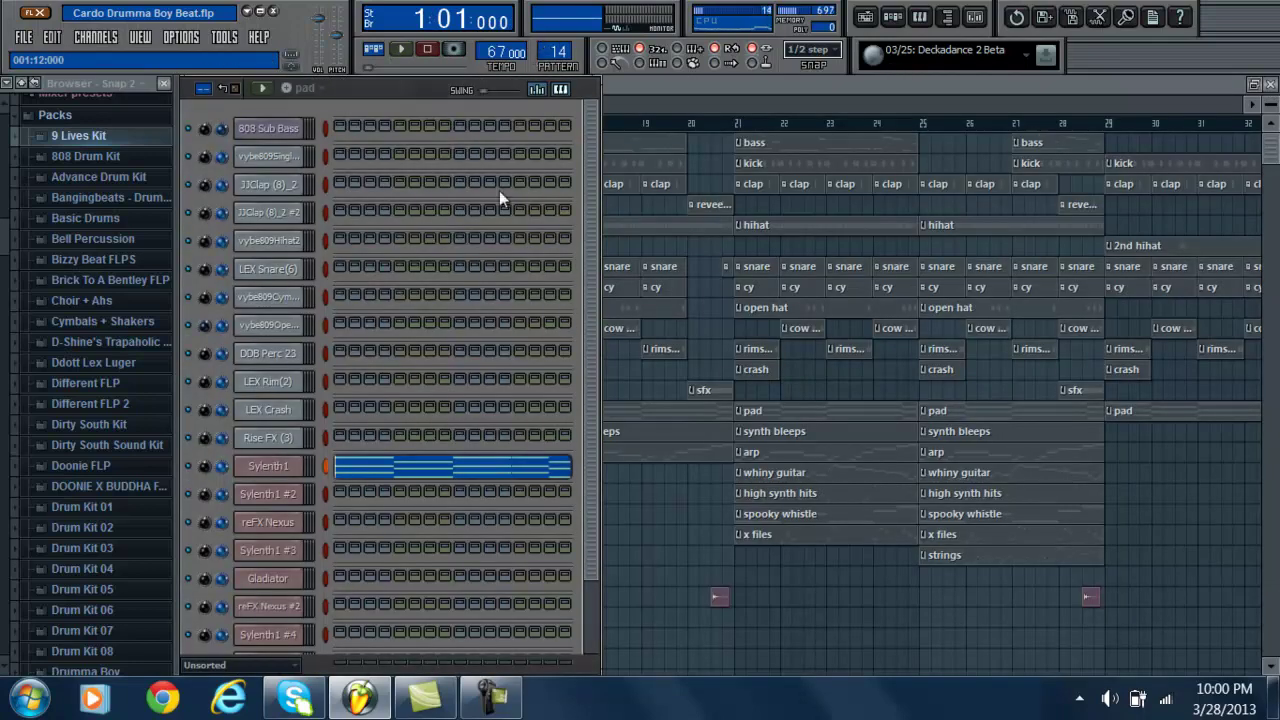
- Audition the synth bleeps pattern with its Sylenth1 #2 notes shown in the piano roll, then stop playback and return to the step sequencer
scroll(553, 40, "up", 1)
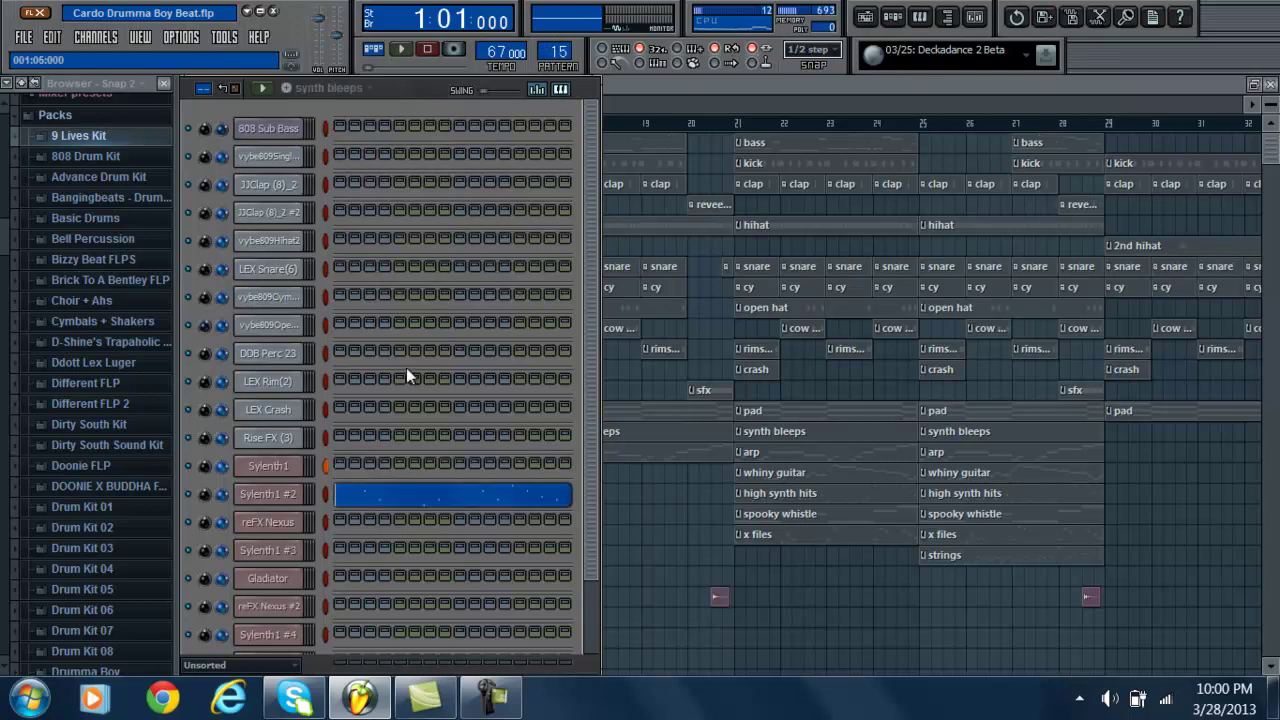
left_click(395, 483)
left_click(403, 50)
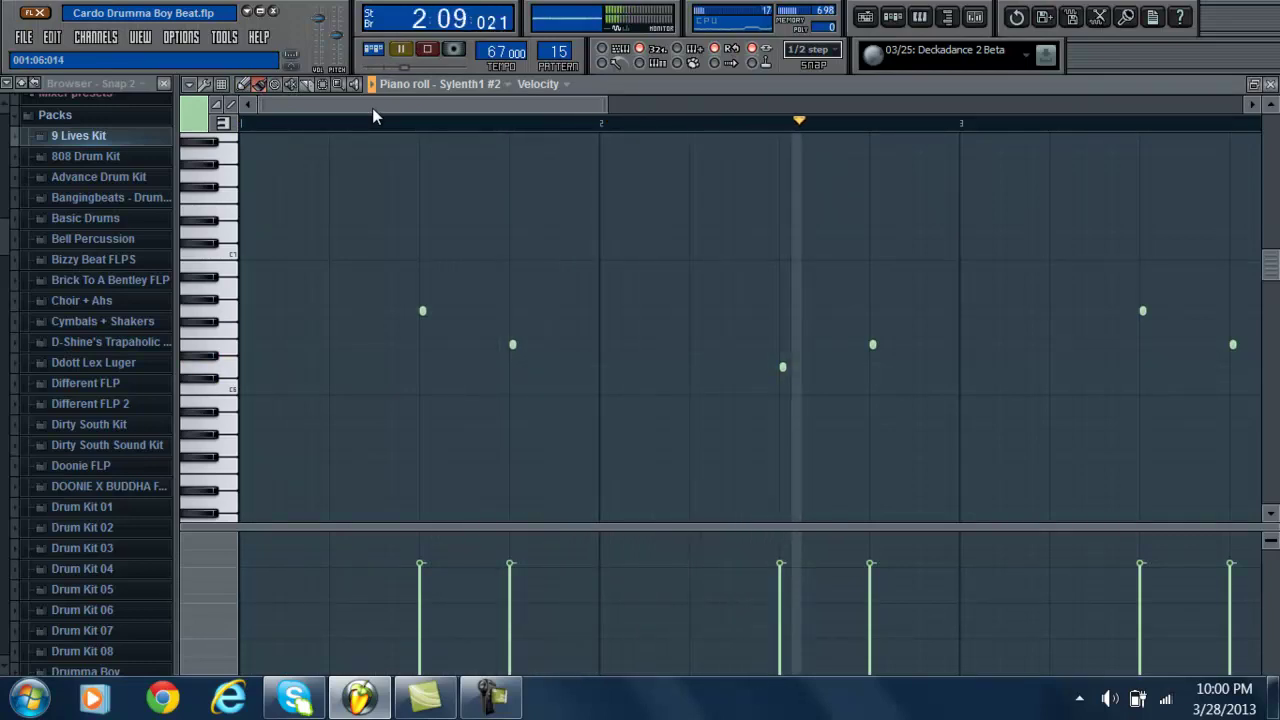
left_click_drag(389, 104, 623, 104)
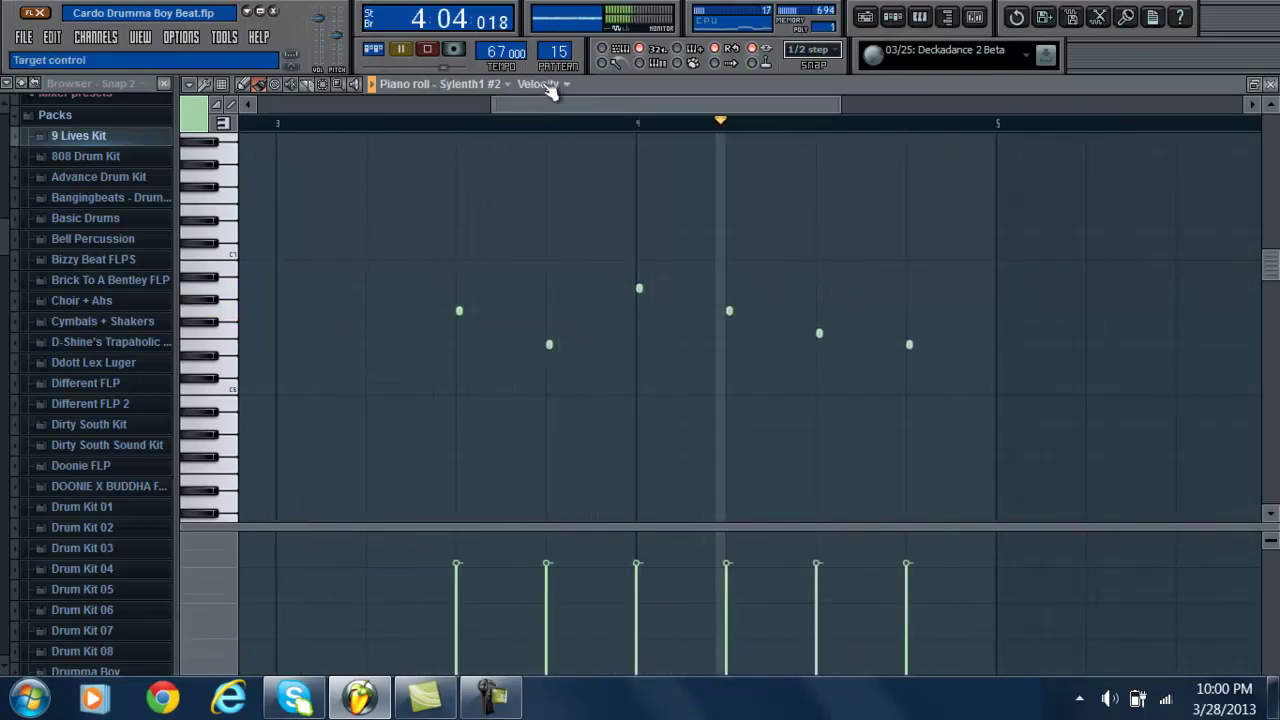
left_click(438, 50)
left_click(1271, 85)
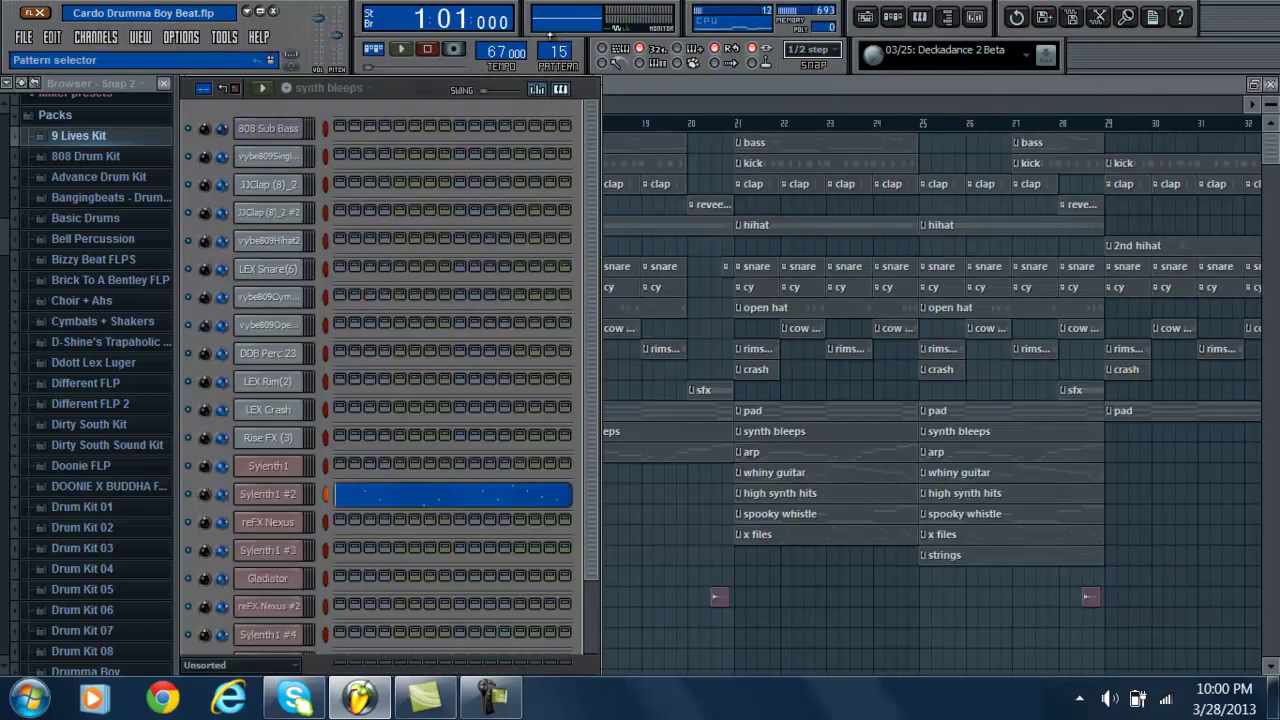
- Play through the arp pattern's reFX Nexus notes in the piano roll, then inspect the instrument's preset in its plugin window
scroll(549, 36, "up", 1)
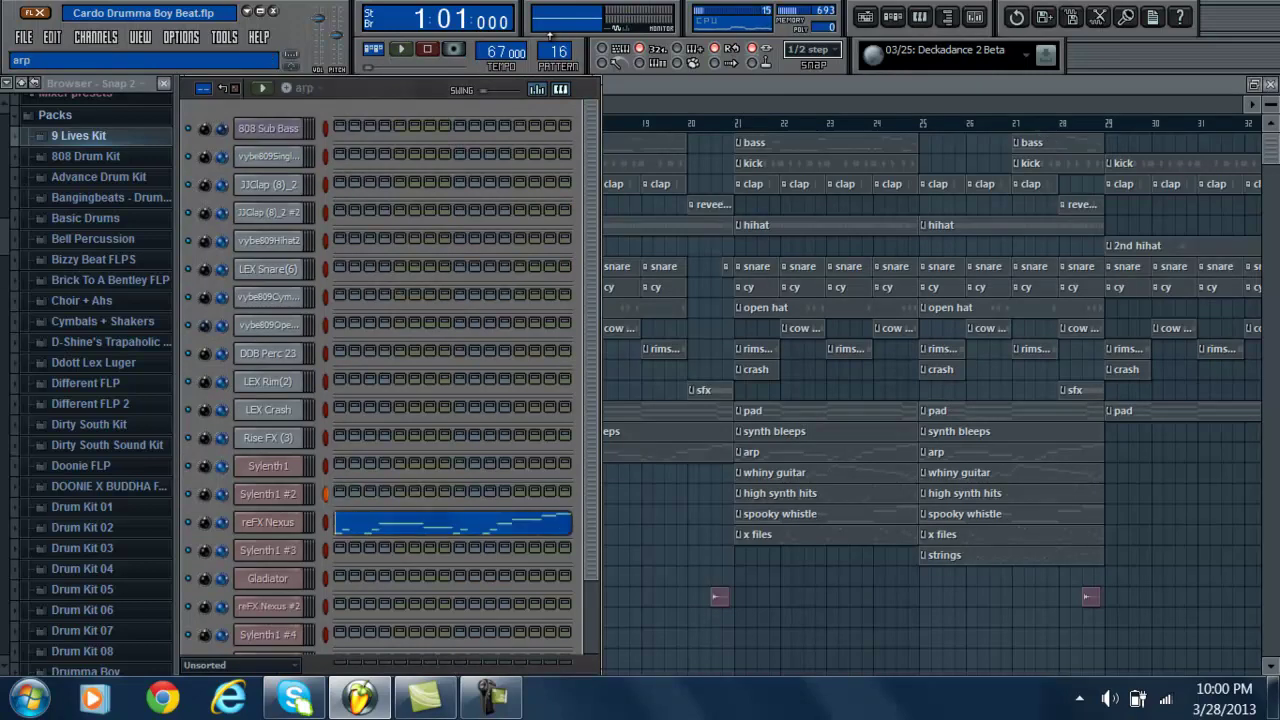
left_click(390, 535)
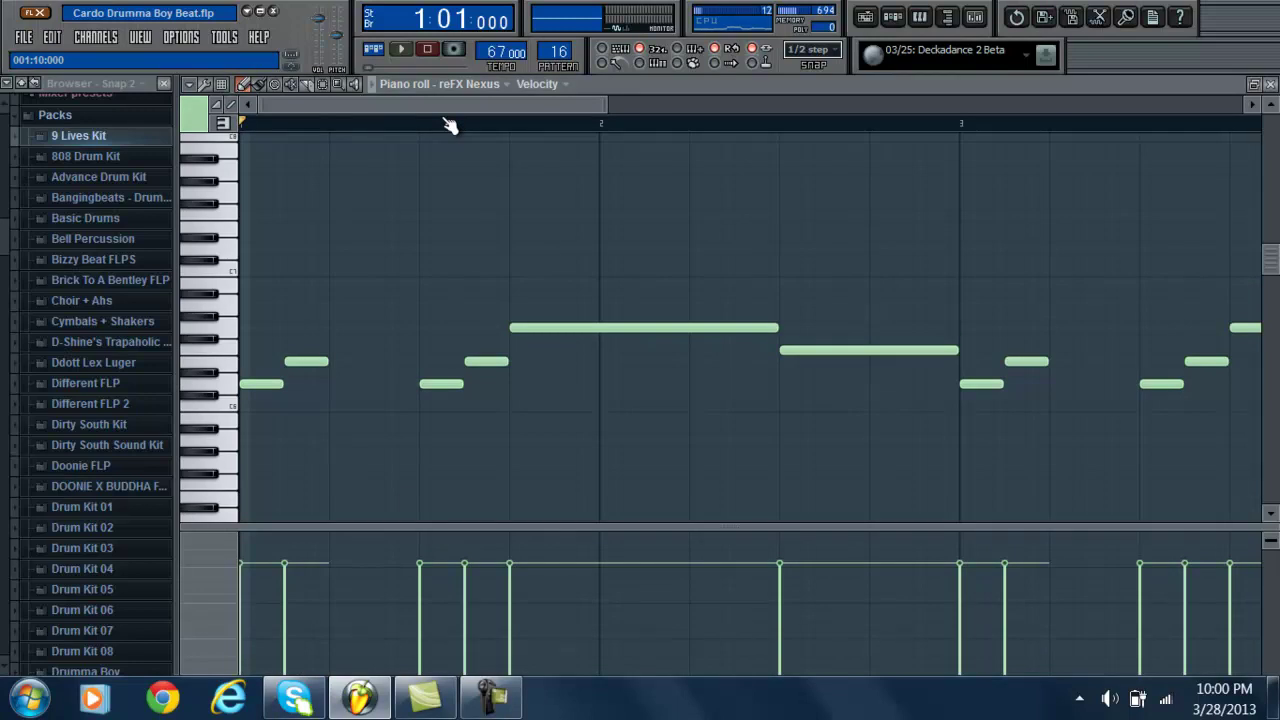
left_click_drag(404, 105, 320, 120)
left_click(405, 52)
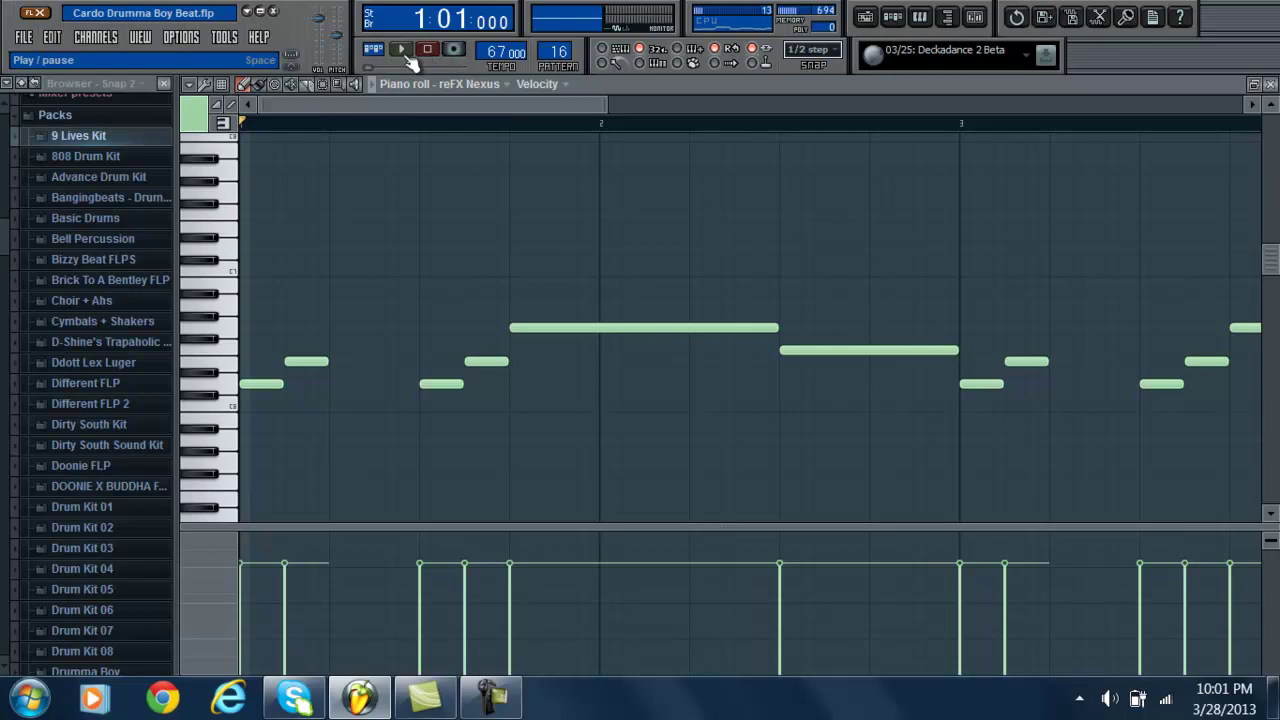
left_click(406, 55)
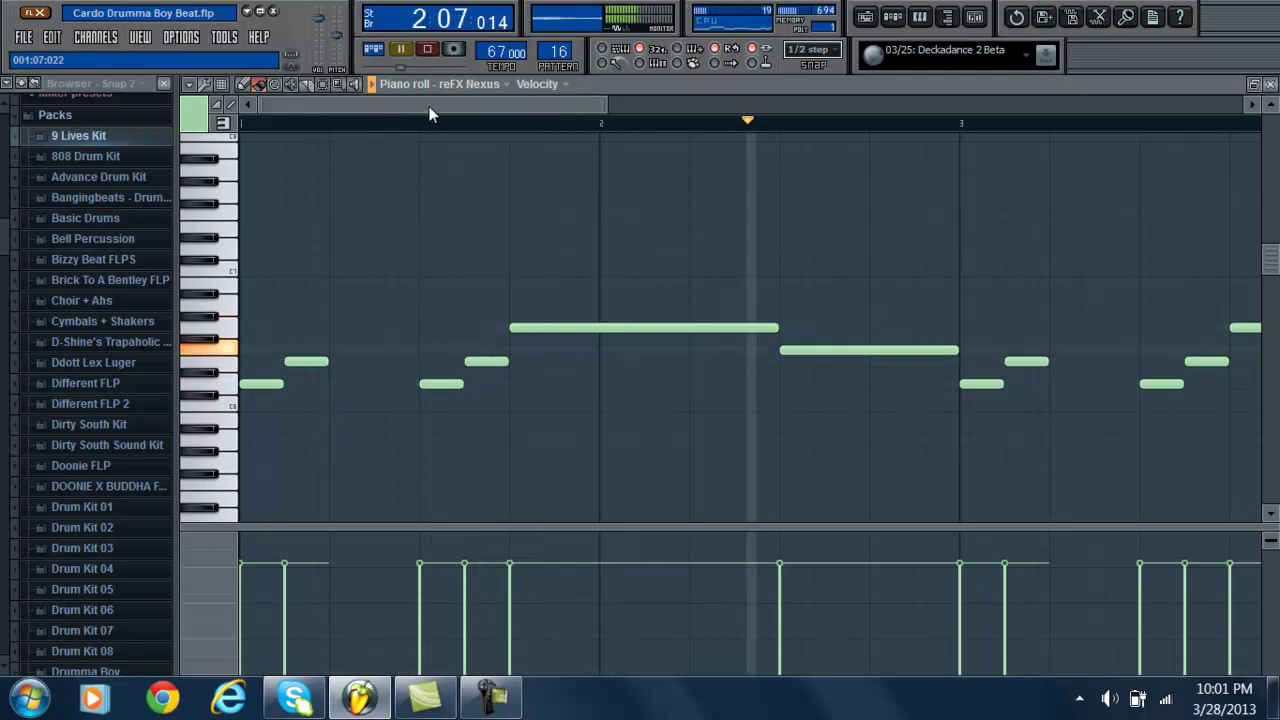
left_click_drag(434, 104, 659, 110)
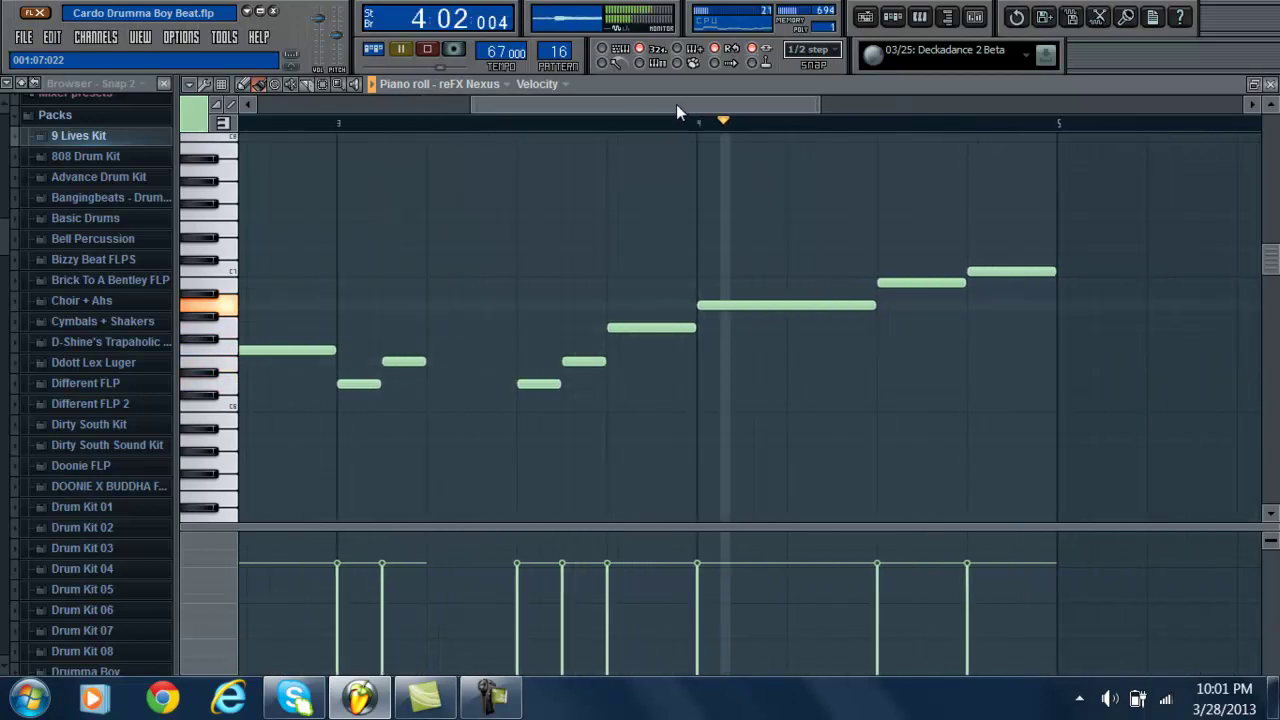
left_click(1270, 84)
left_click(437, 50)
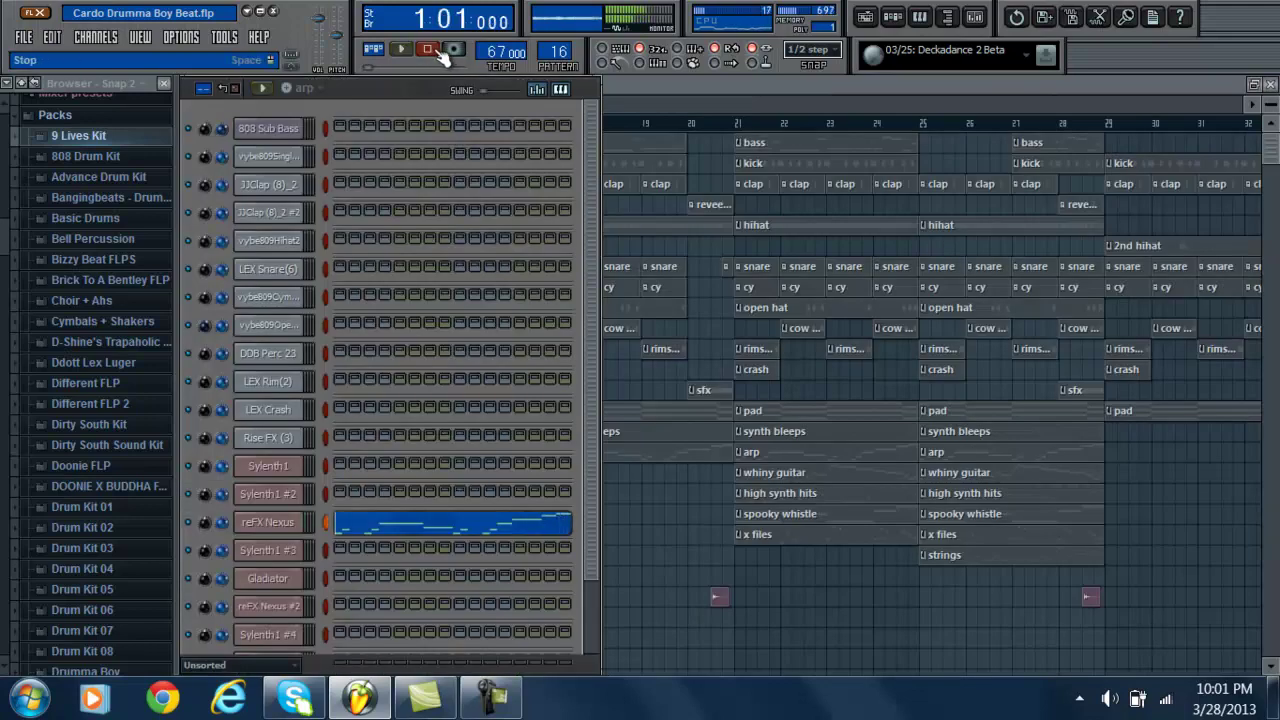
left_click(287, 524)
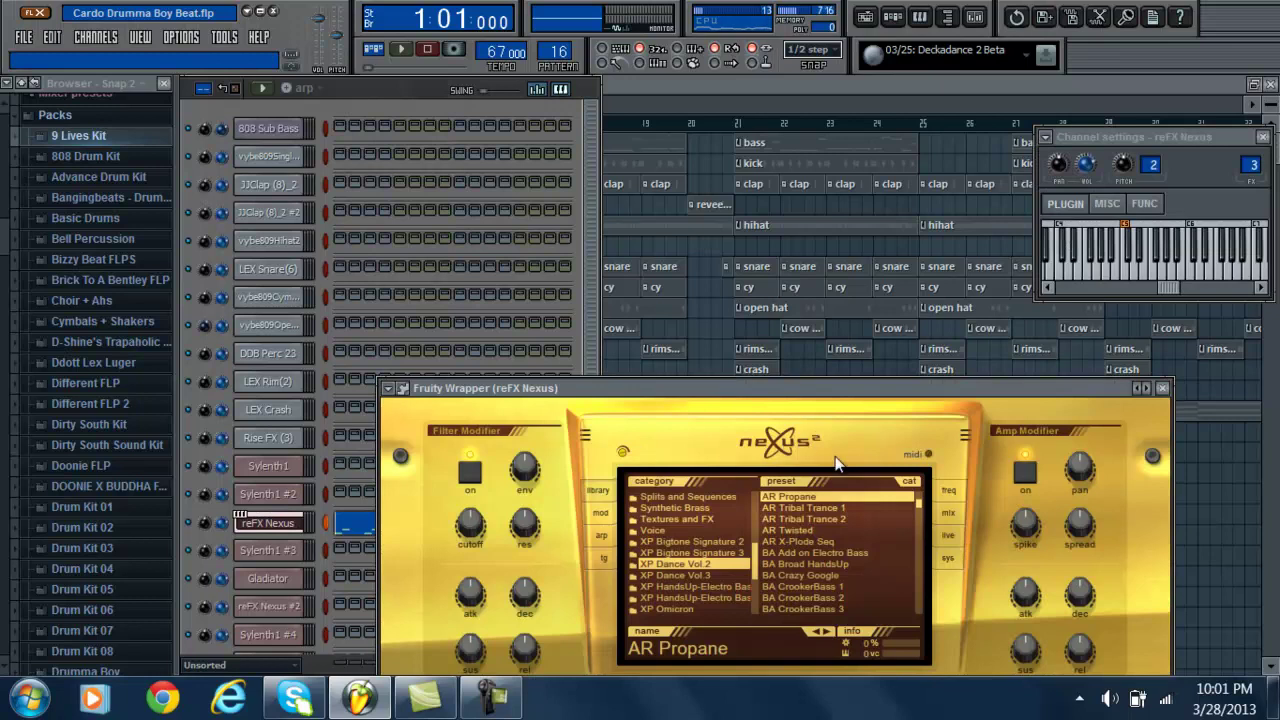
left_click(1165, 389)
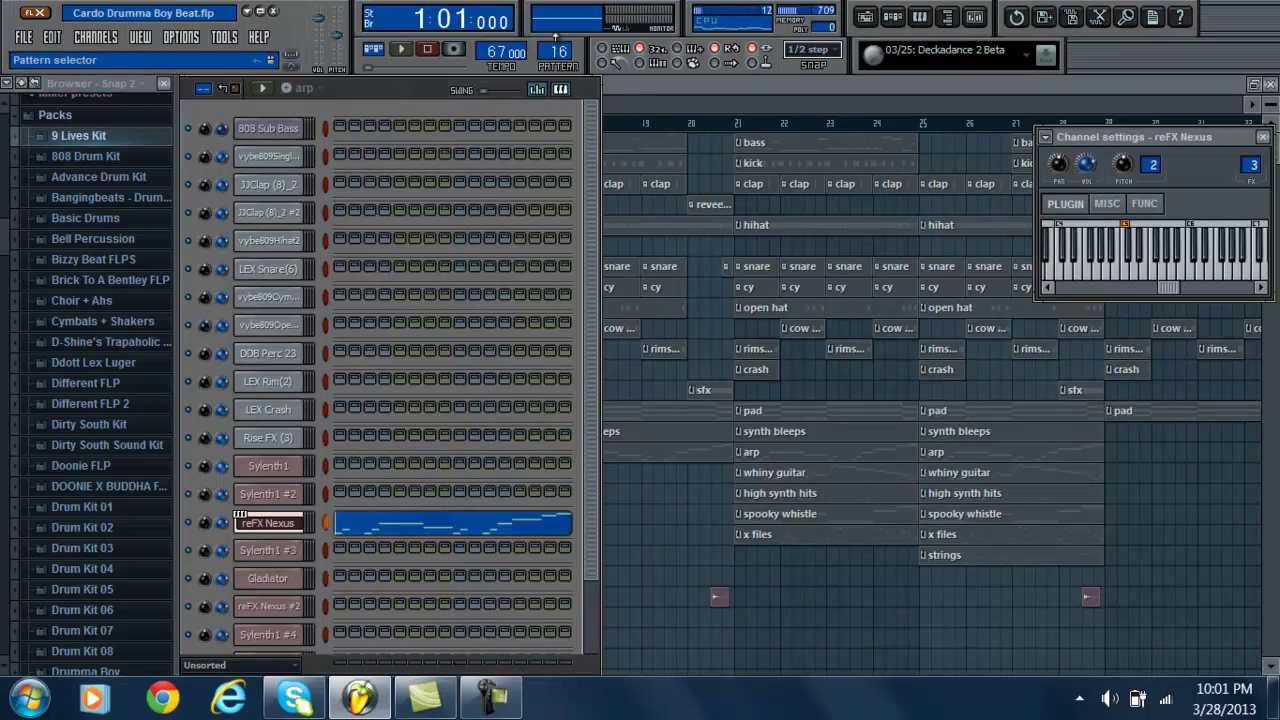
- Play the whiny guitar pattern while following its Sylenth1 #3 melody in the piano roll, then stop and close the roll
scroll(557, 38, "up", 1)
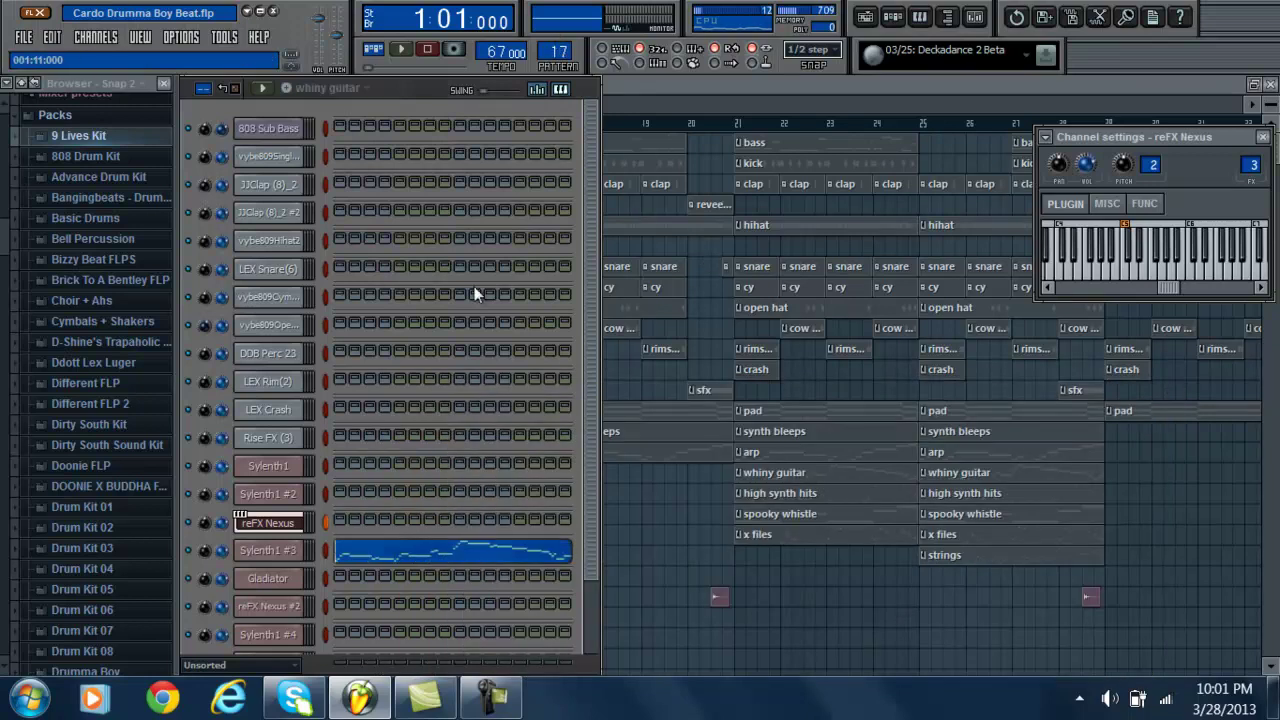
left_click(407, 553)
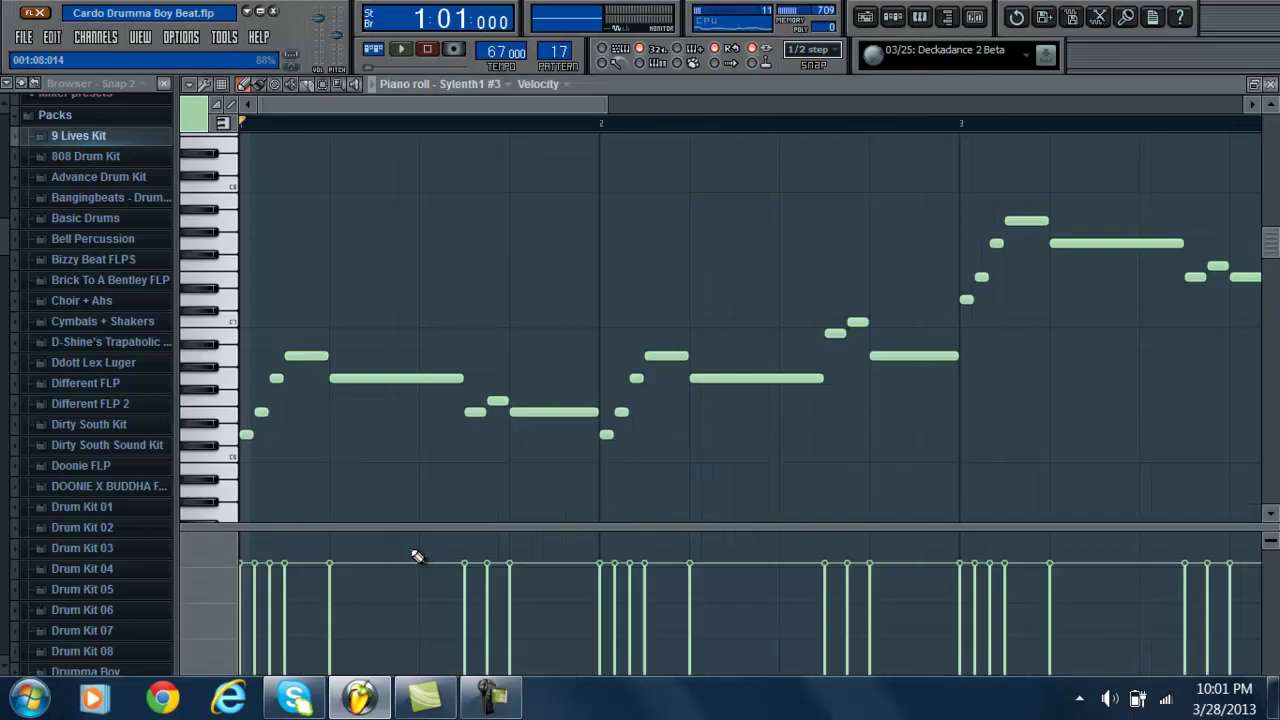
left_click(408, 55)
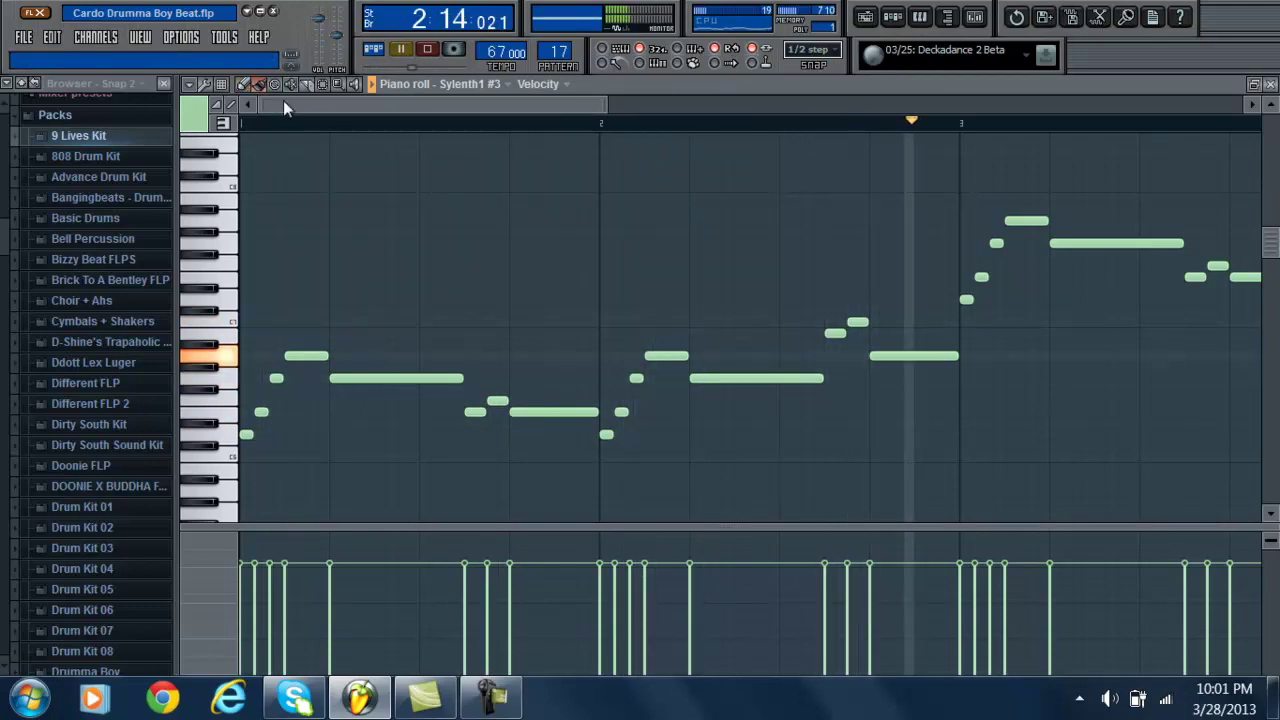
left_click_drag(286, 103, 532, 112)
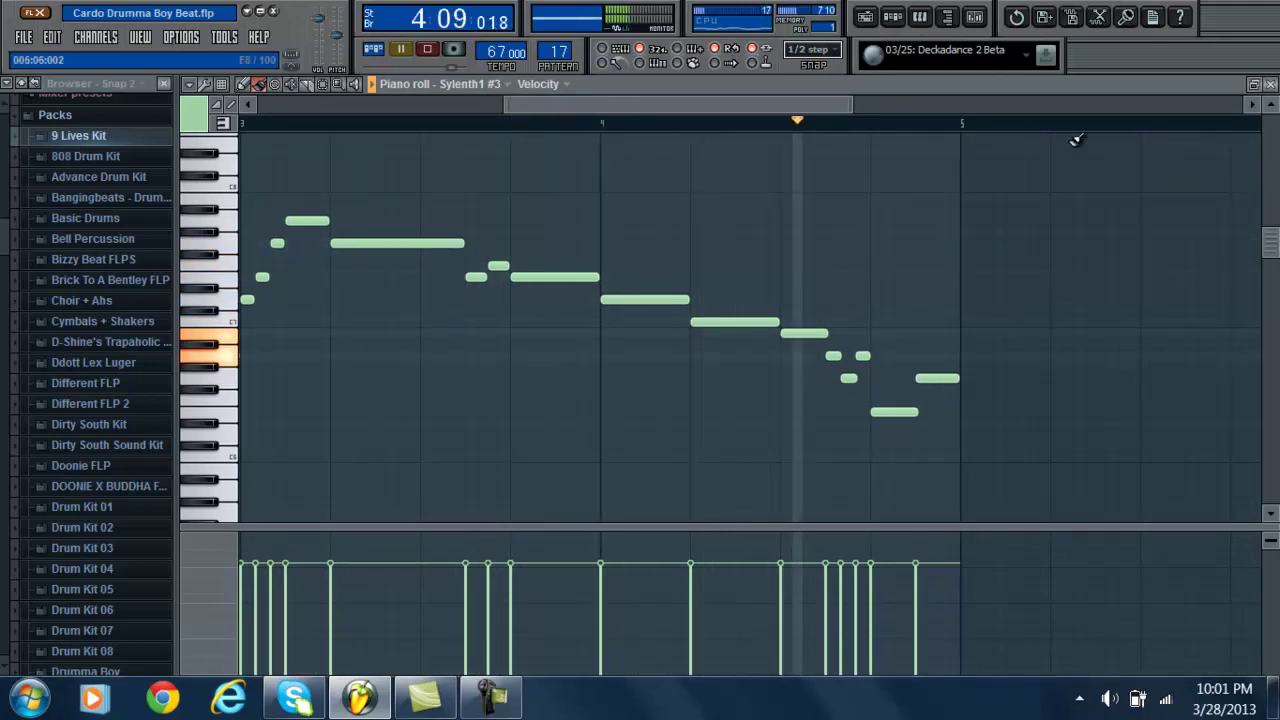
left_click(427, 48)
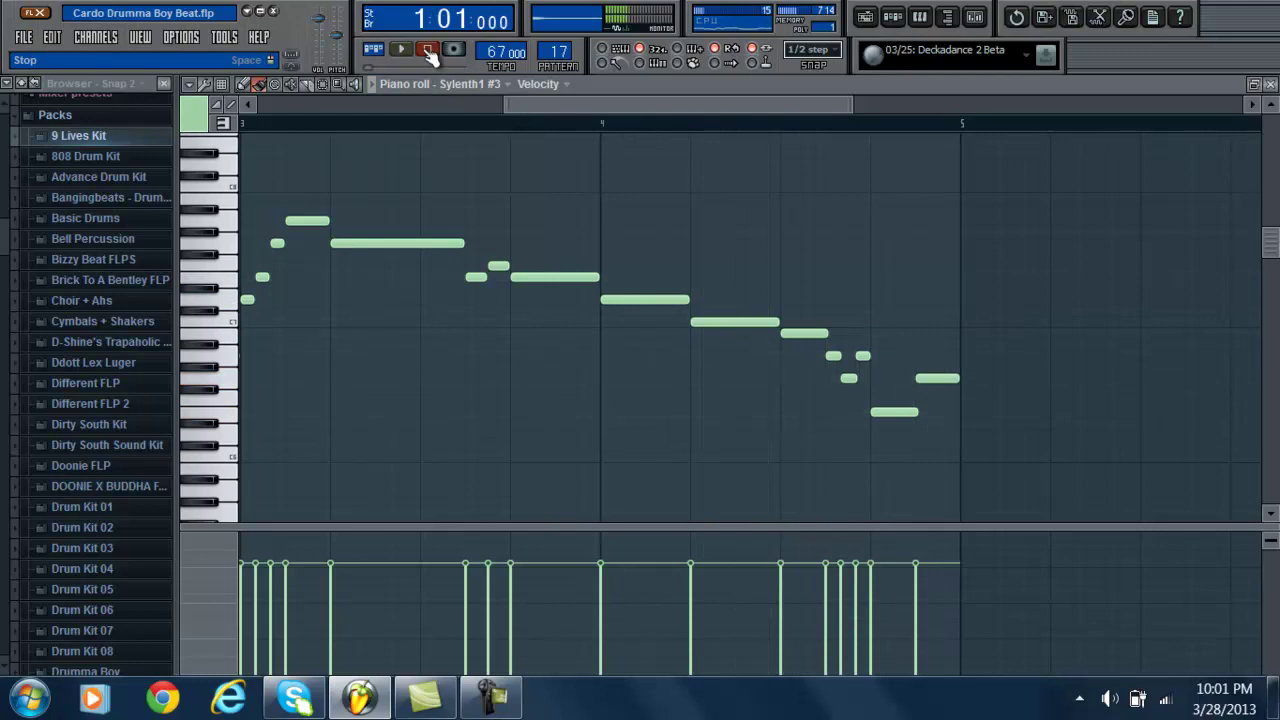
left_click(1270, 85)
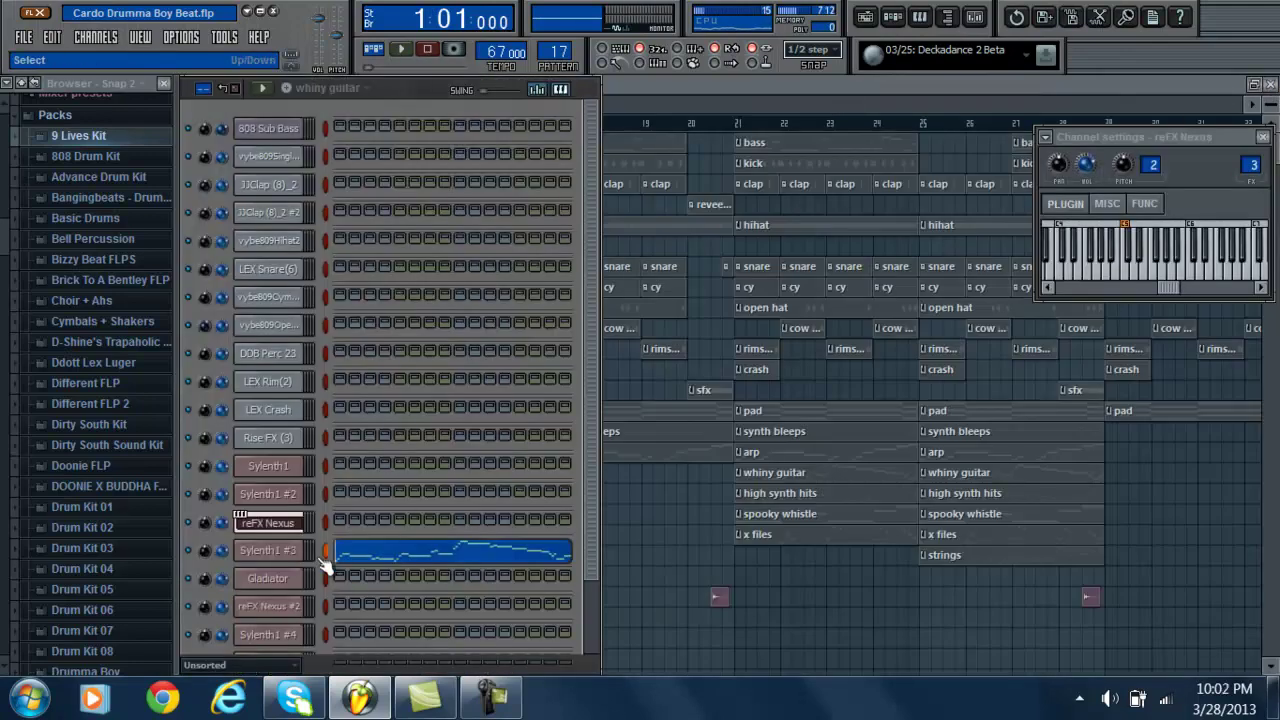
- Re-examine the first bars of the whiny guitar melody in the piano roll and return to the step sequencer
left_click(408, 562)
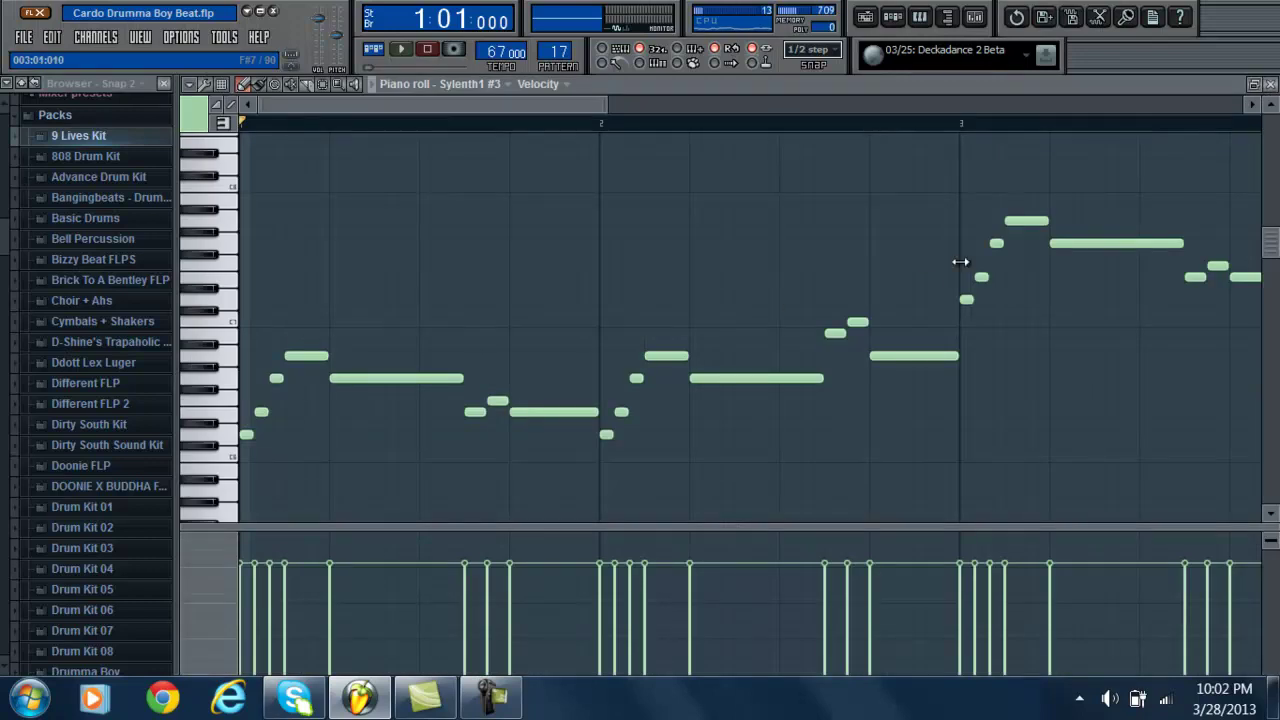
left_click(1270, 85)
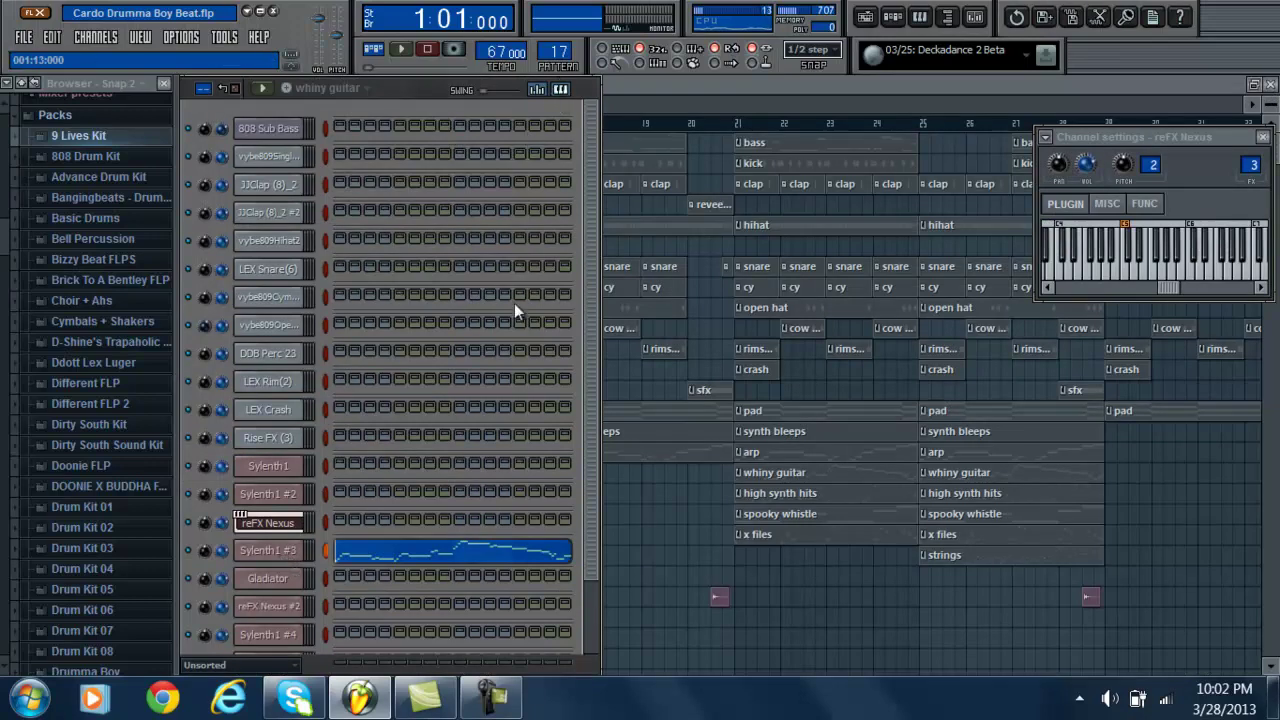
left_click(443, 557)
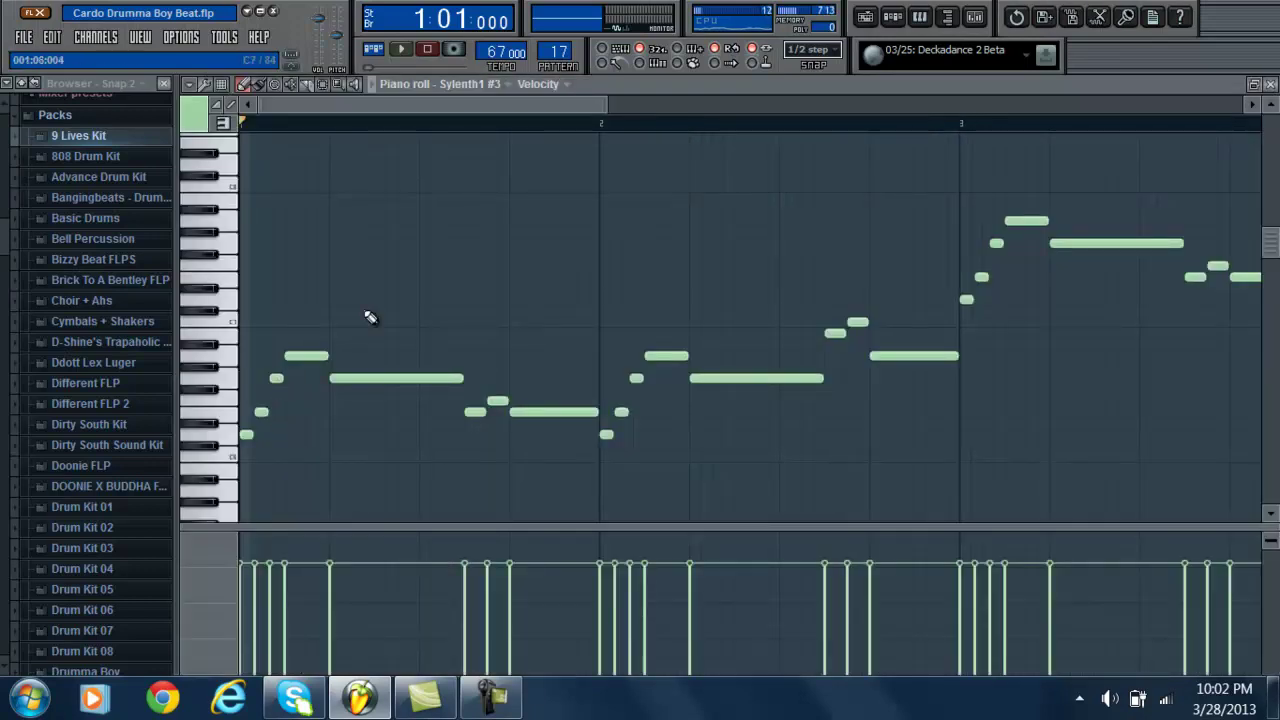
left_click(1270, 84)
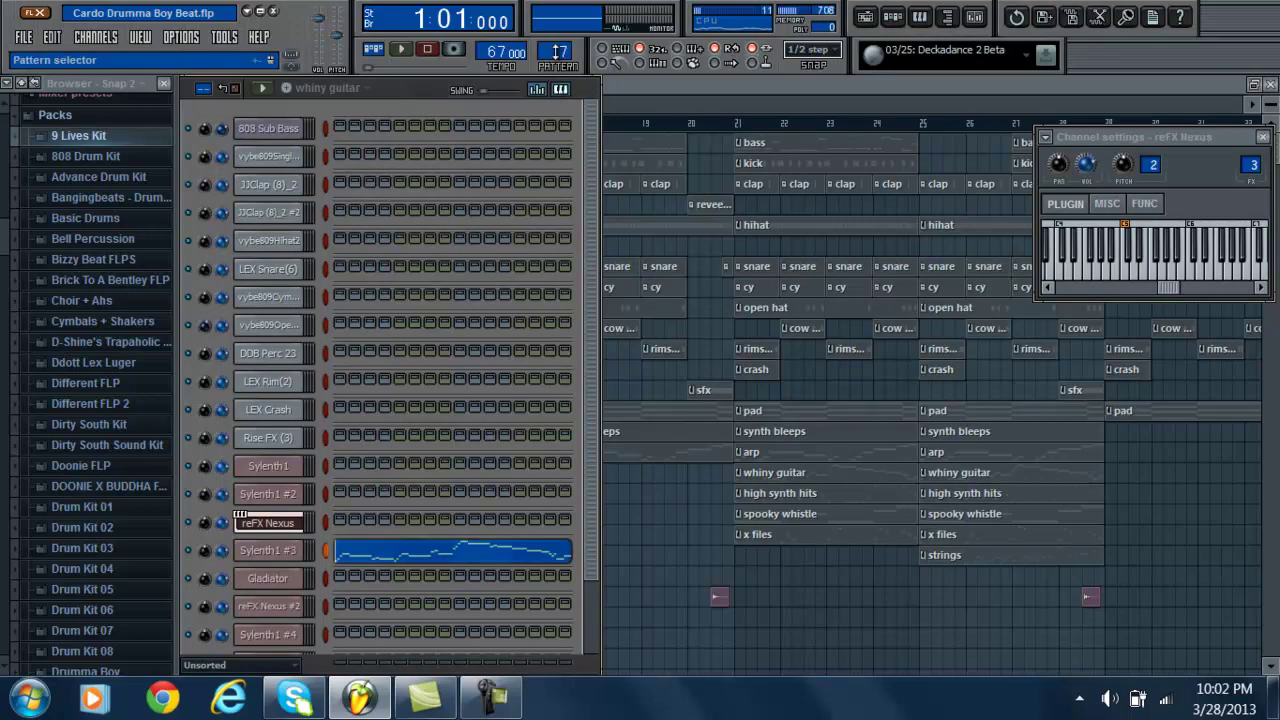
- Play the high synth hits pattern while following its Gladiator notes in the piano roll, then stop and close the roll
scroll(558, 37, "up", 1)
left_click(423, 574)
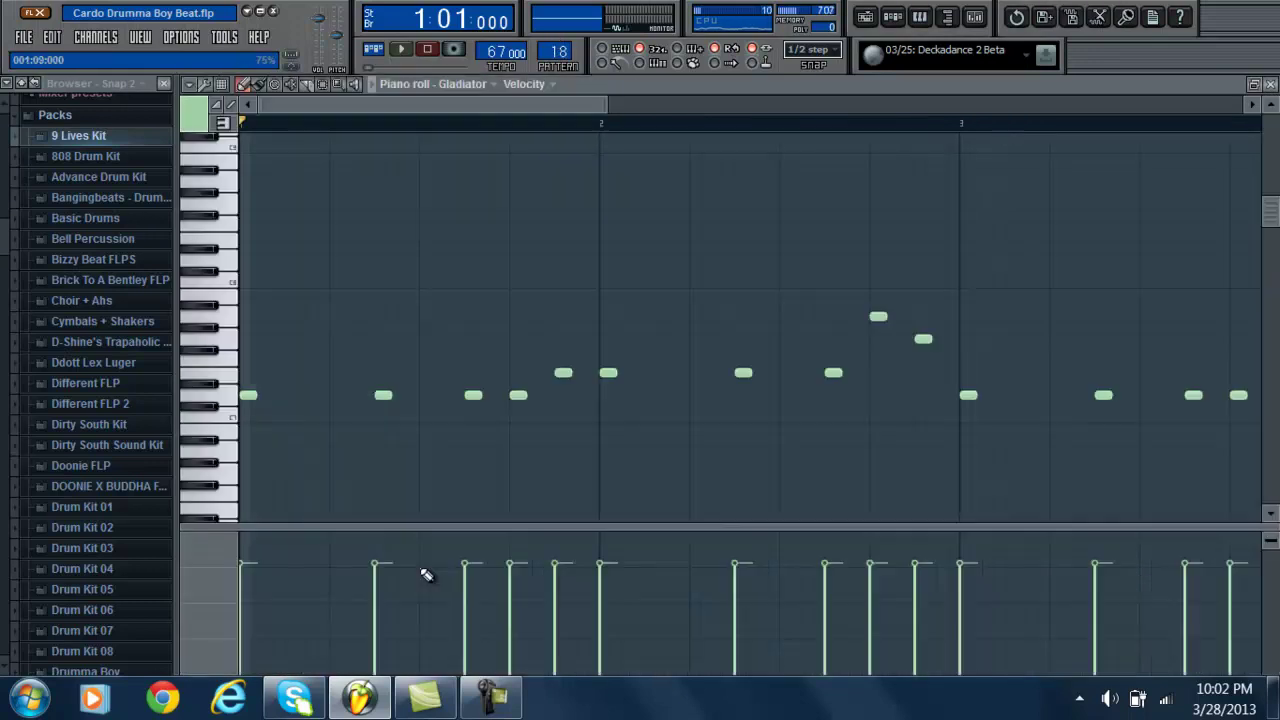
left_click(401, 50)
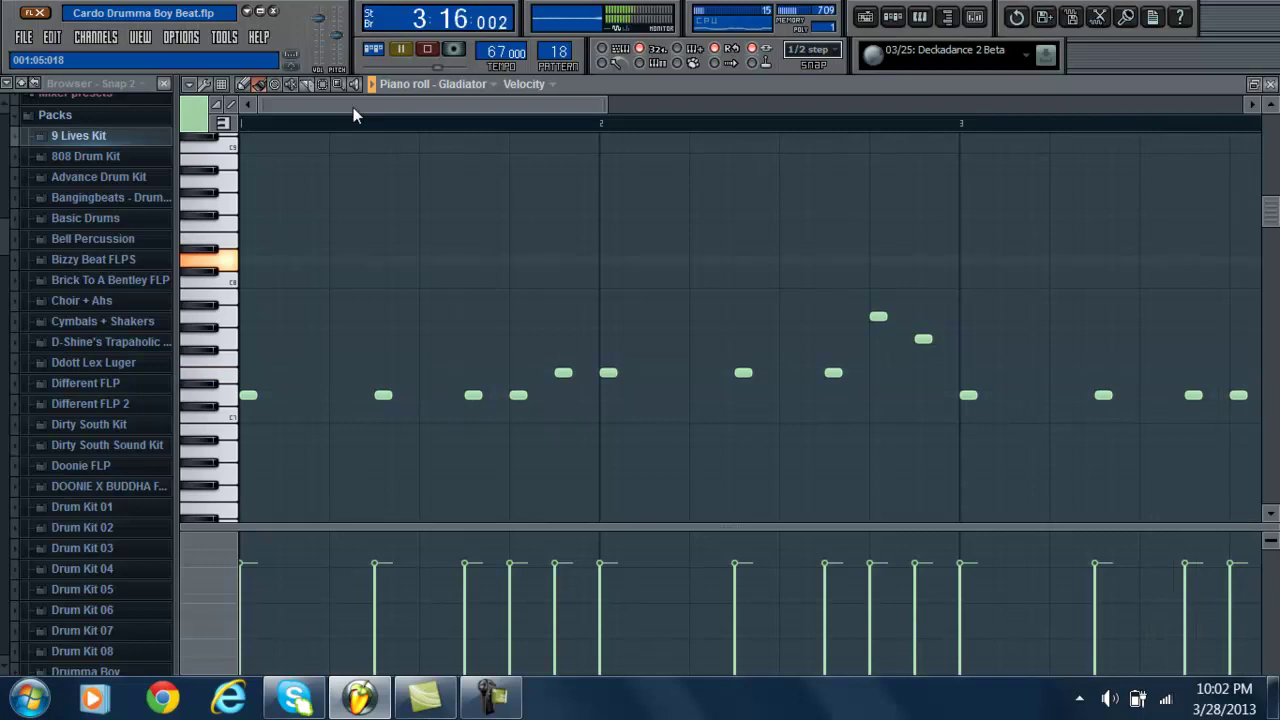
left_click_drag(353, 107, 624, 116)
left_click(425, 51)
left_click(1270, 84)
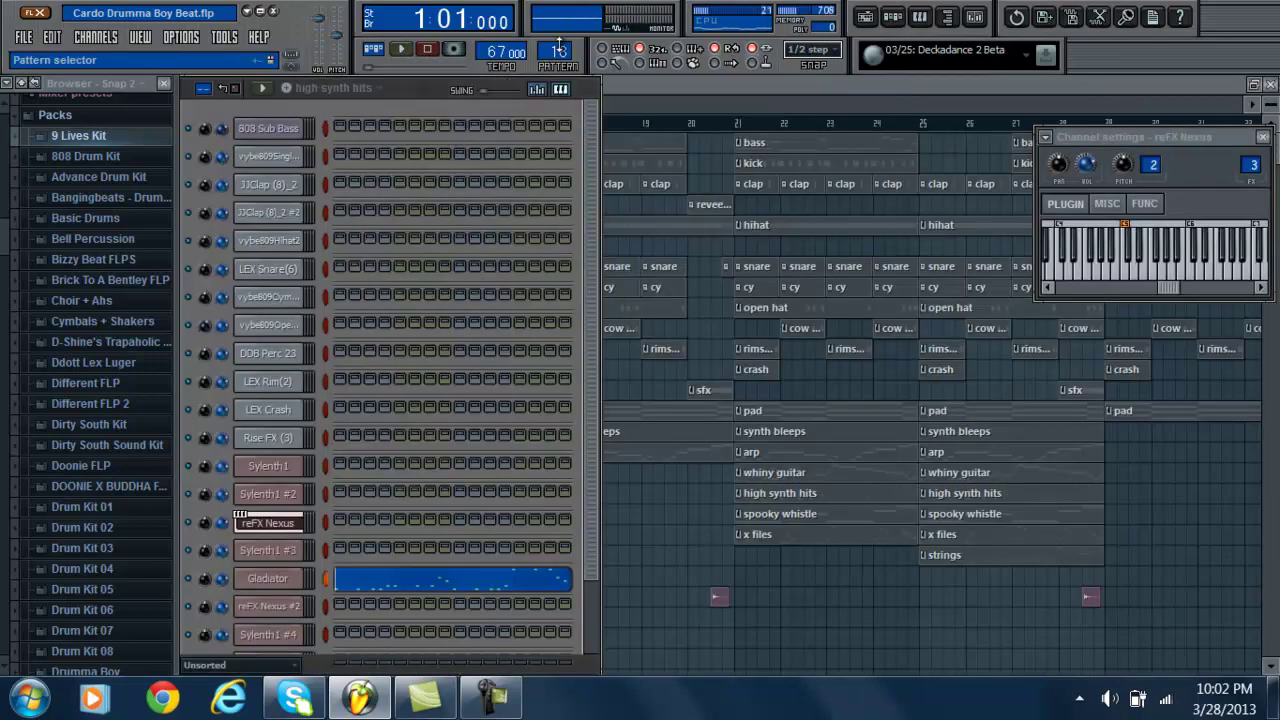
- Audition the spooky whistle pattern with its reFX Nexus #2 notes shown in the piano roll, then stop and return to the step sequencer
scroll(558, 50, "up", 1)
left_click(437, 610)
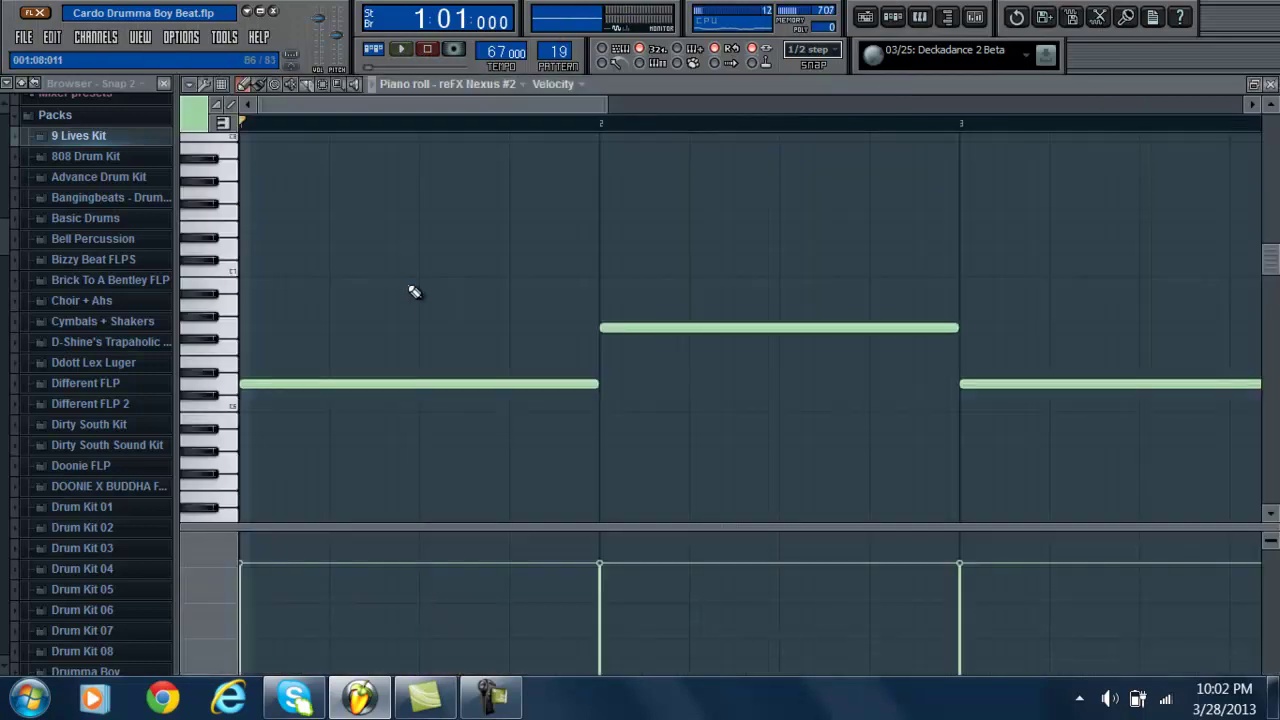
left_click(405, 52)
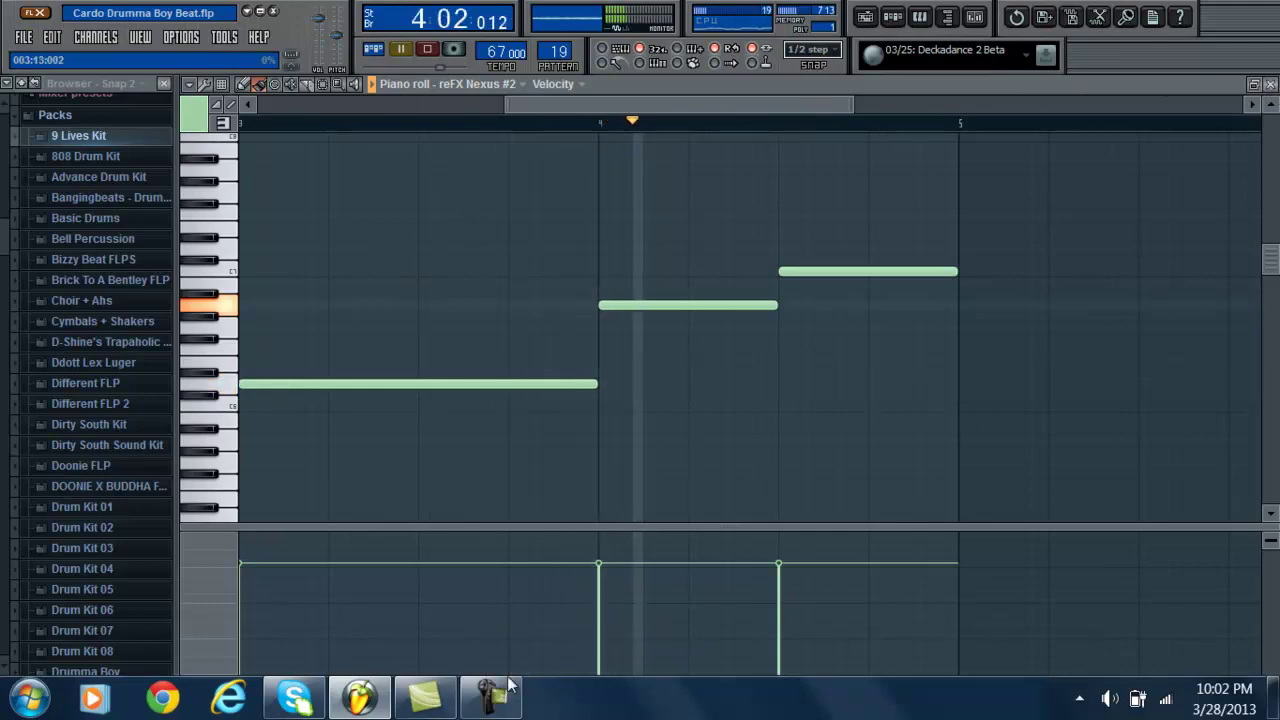
left_click(487, 700)
left_click(487, 700)
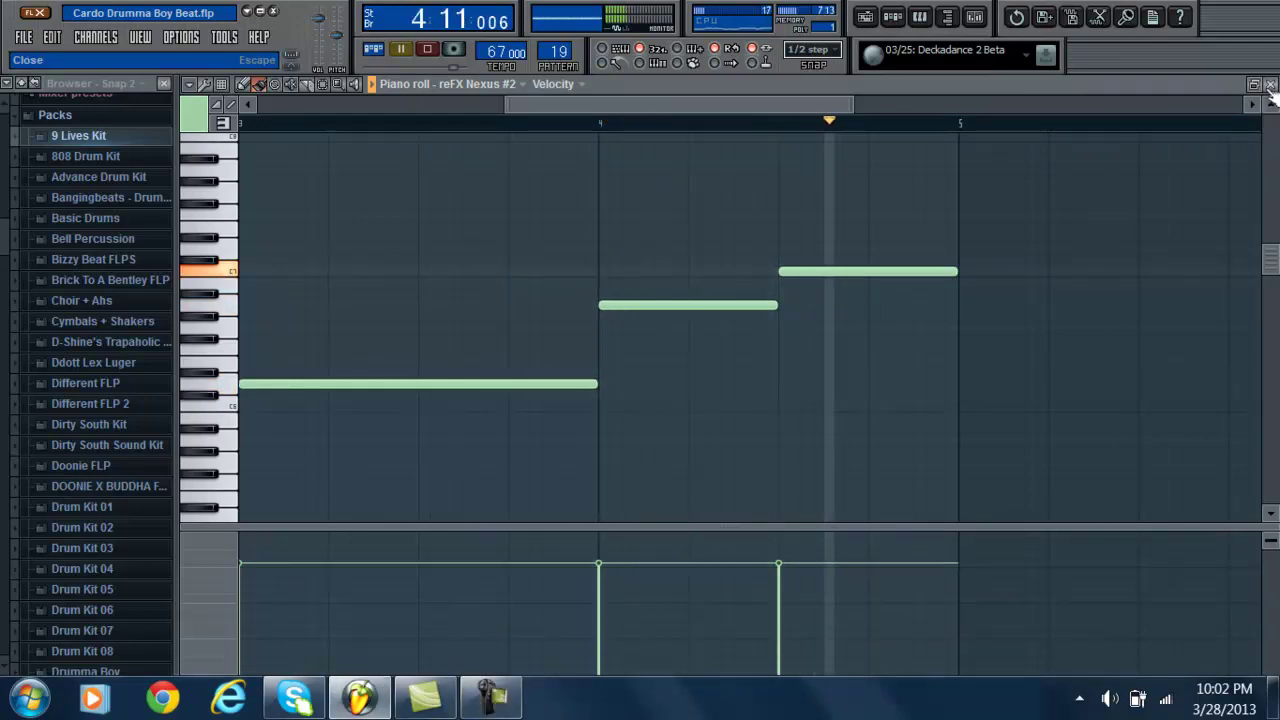
left_click(430, 50)
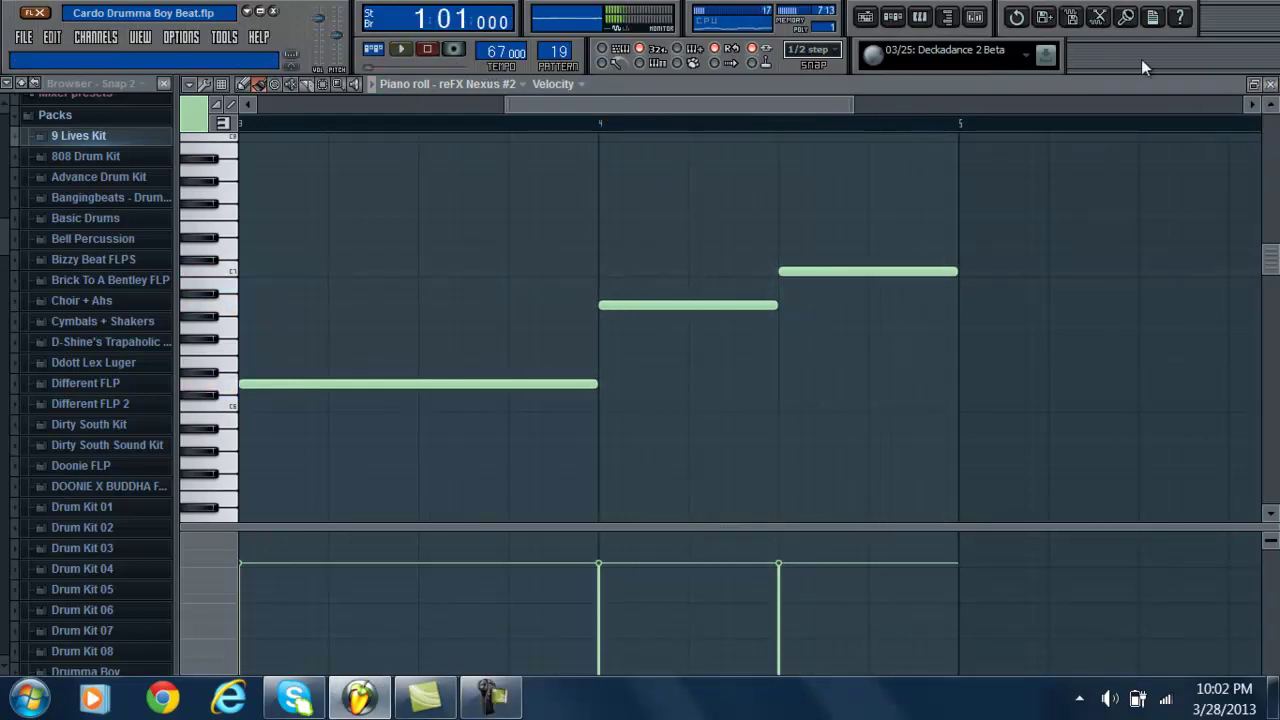
left_click(1271, 84)
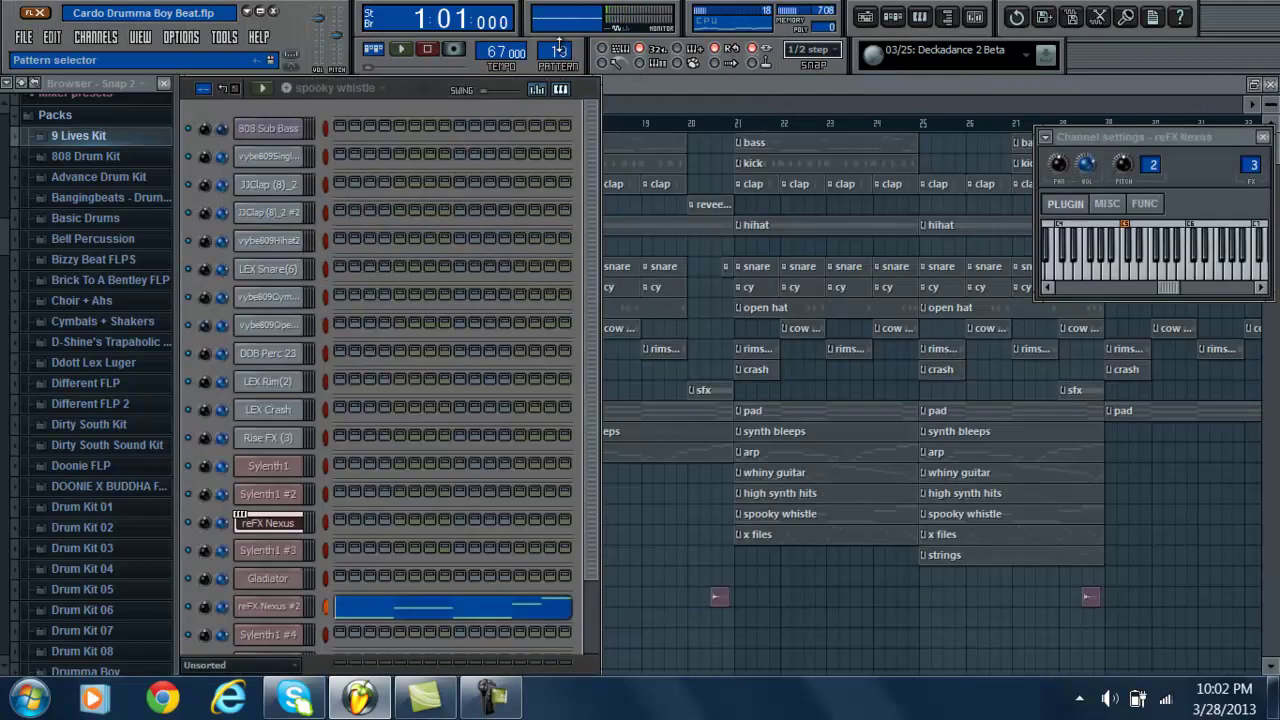
- View the x files pattern's Sylenth1 #4 notes in the piano roll, then close the roll
scroll(561, 48, "up", 1)
left_click(384, 643)
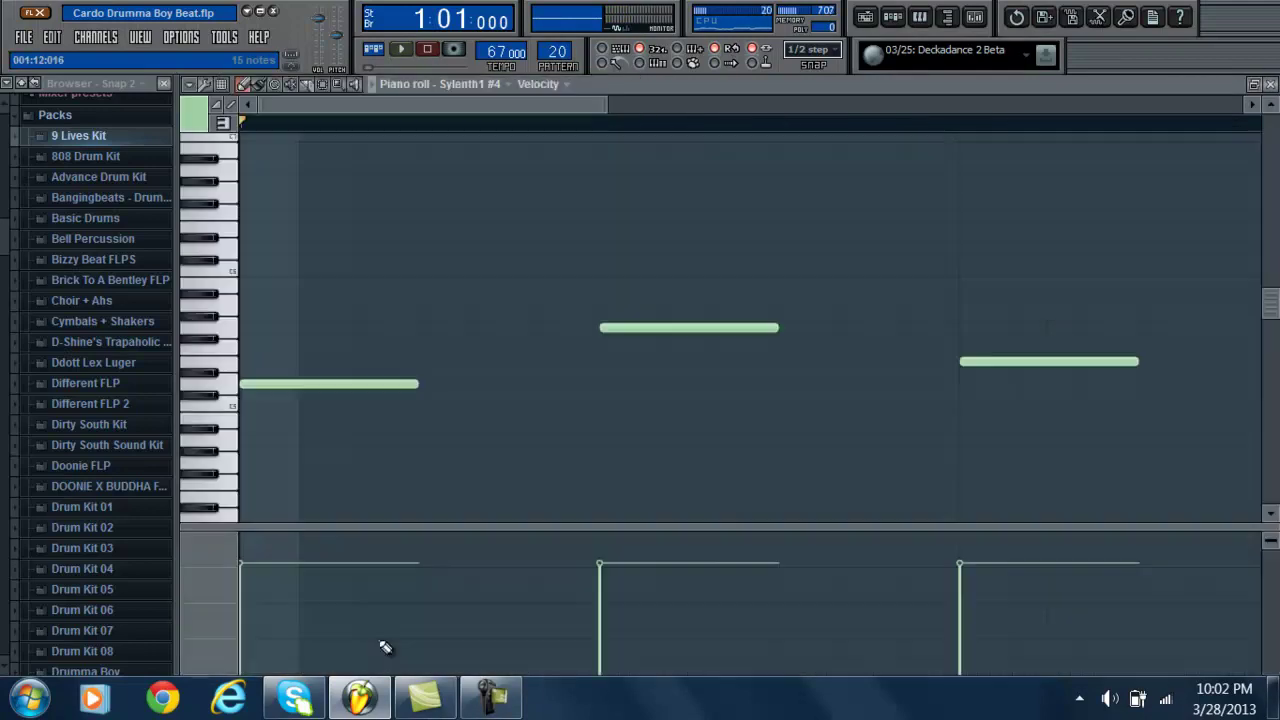
left_click(1268, 84)
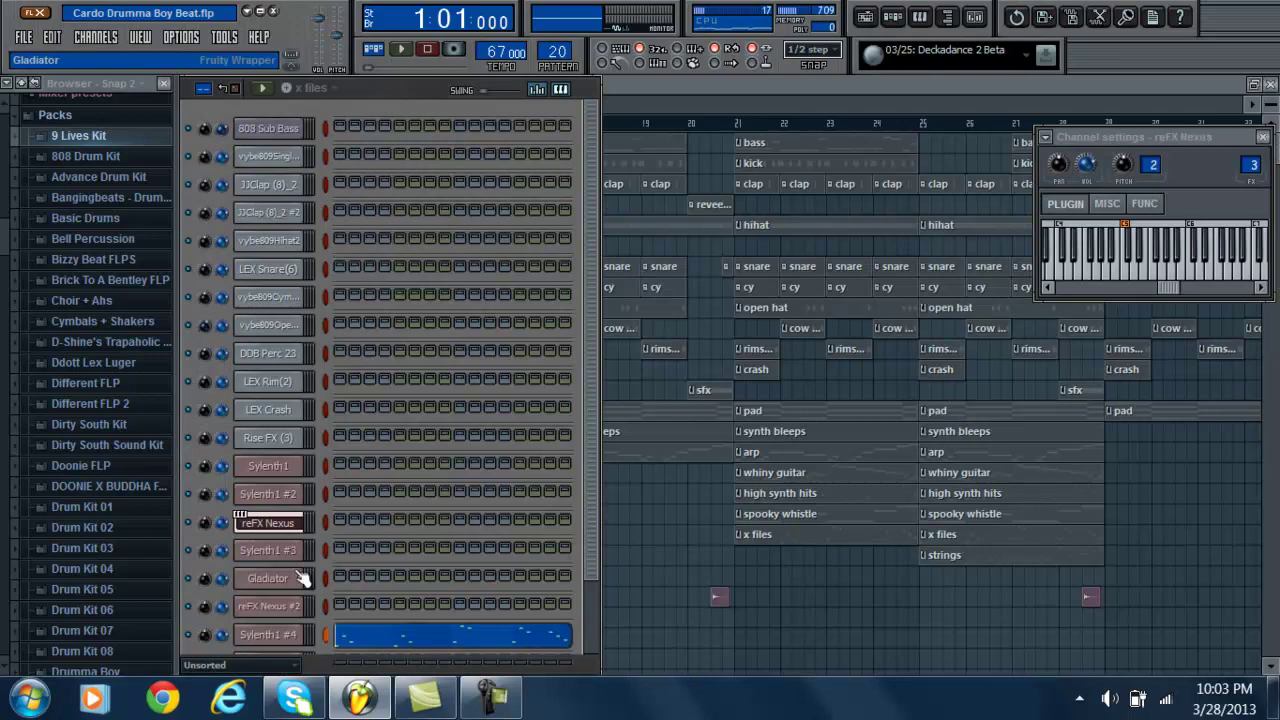
- Inspect the Sylenth1 #4 preset, The X Files SSO, and its preset list in the plugin window, then close the plugin
left_click(270, 634)
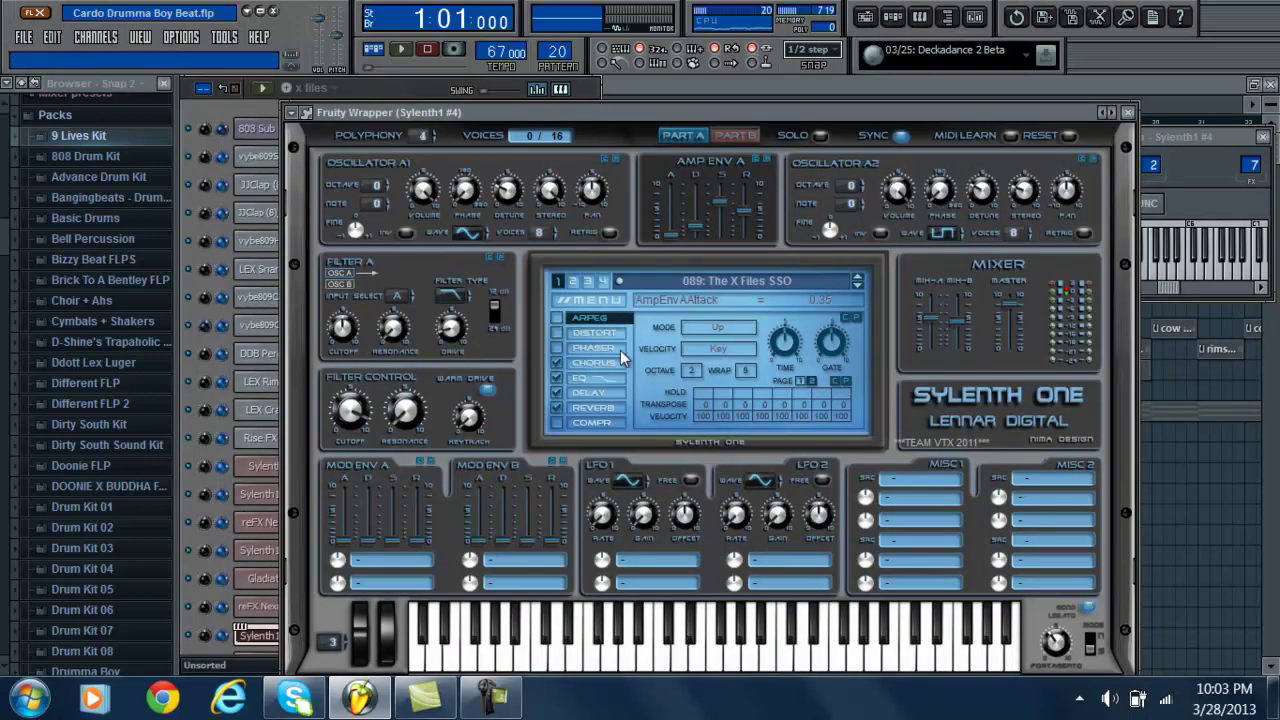
left_click(752, 280)
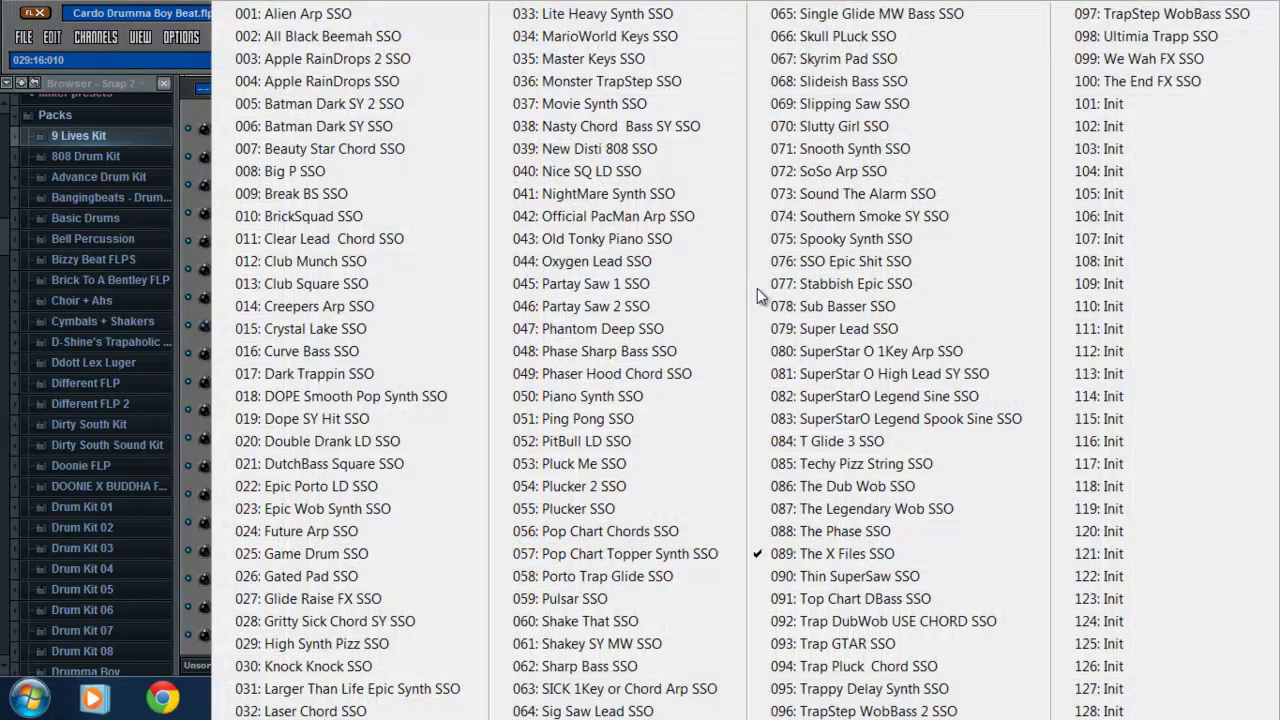
left_click(191, 115)
left_click(688, 112)
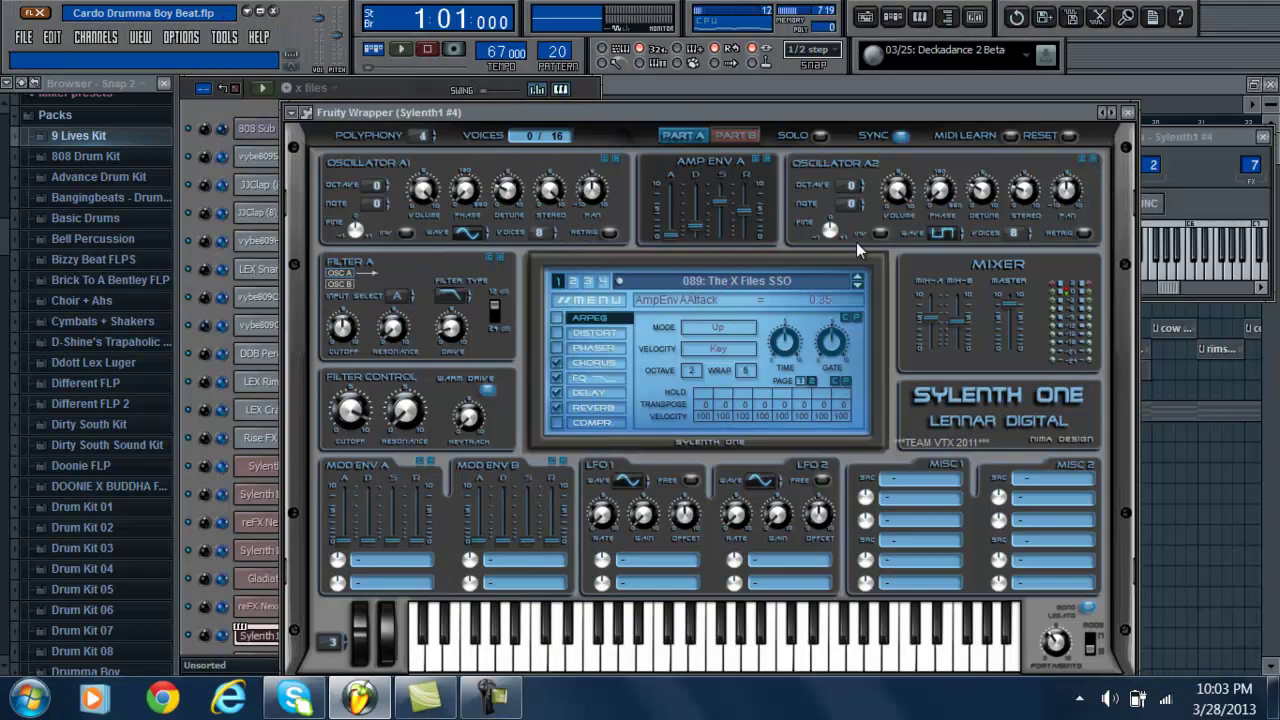
left_click(1128, 112)
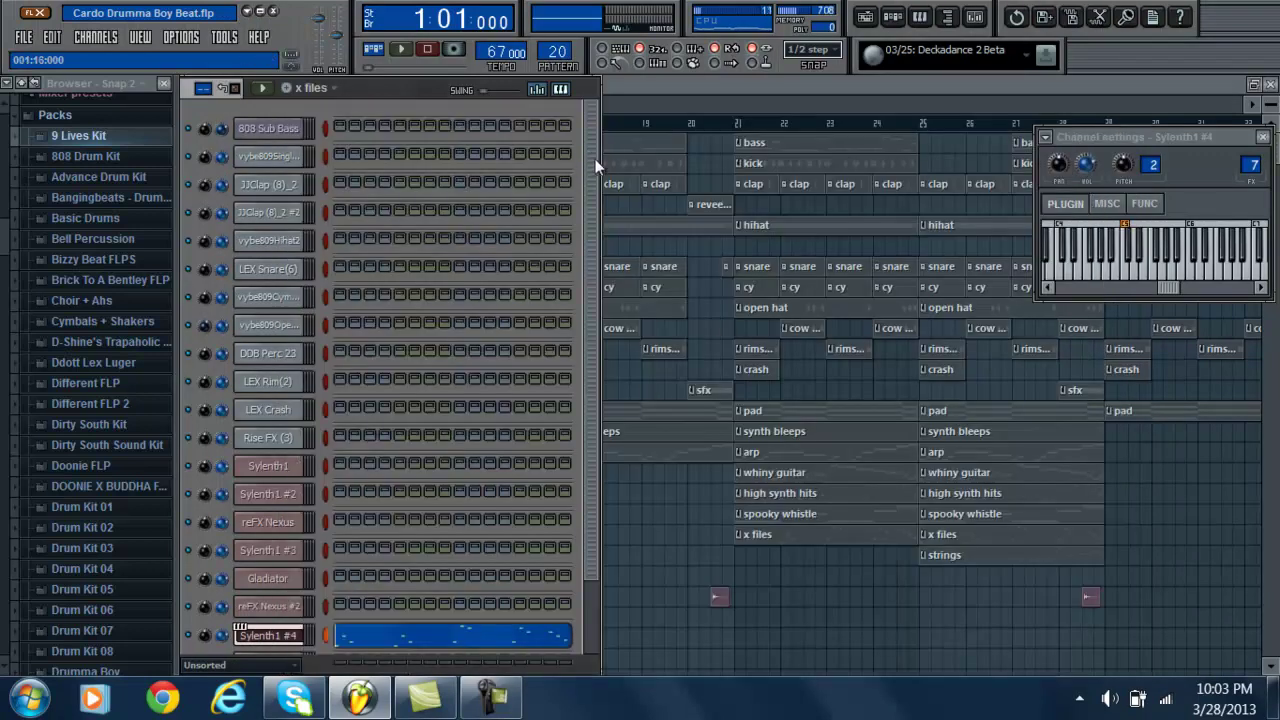
- Play the strings pattern through to its last bar while following the Kontakt 5 notes in the piano roll, then stop and close it
scroll(596, 179, "down", 3)
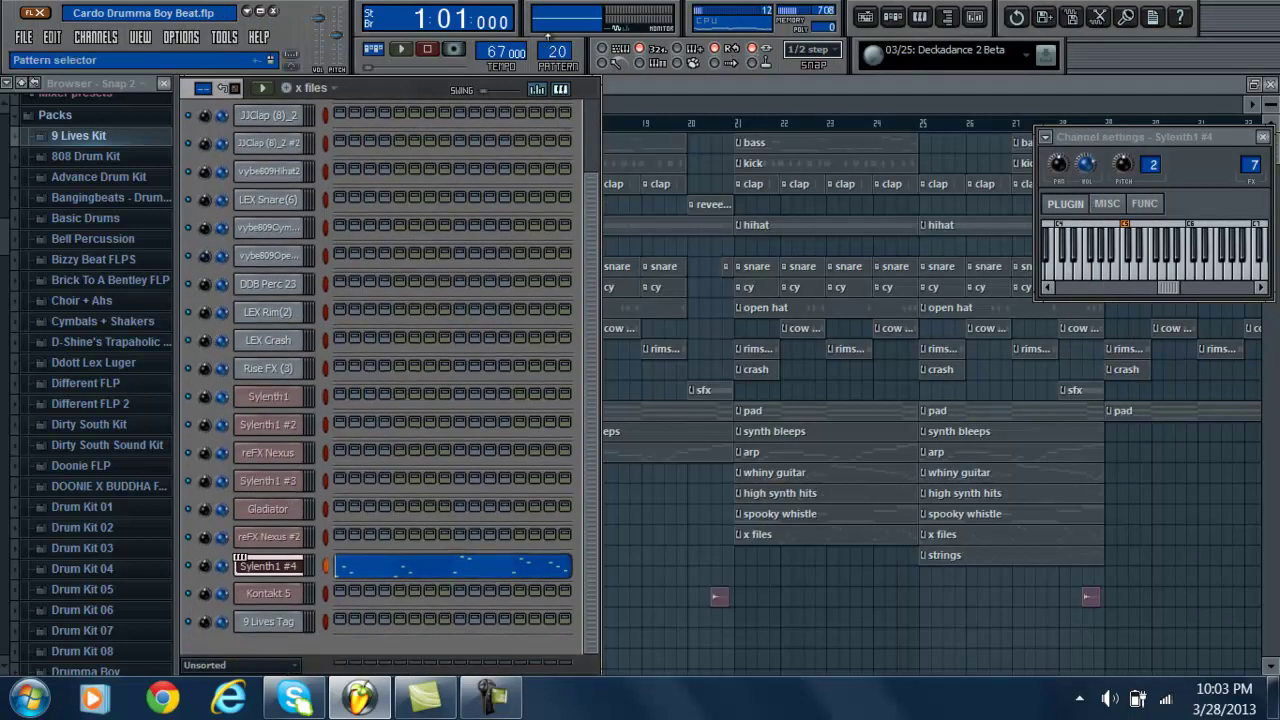
scroll(557, 52, "up", 1)
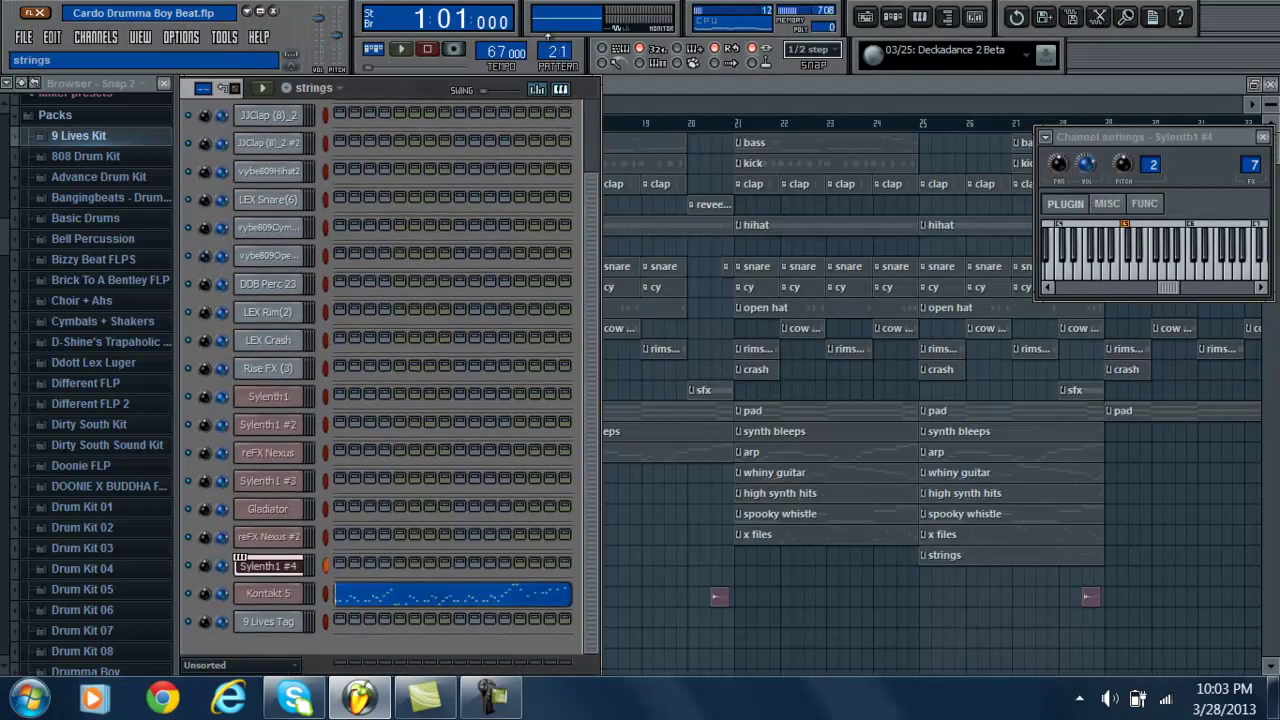
left_click(420, 598)
left_click(405, 50)
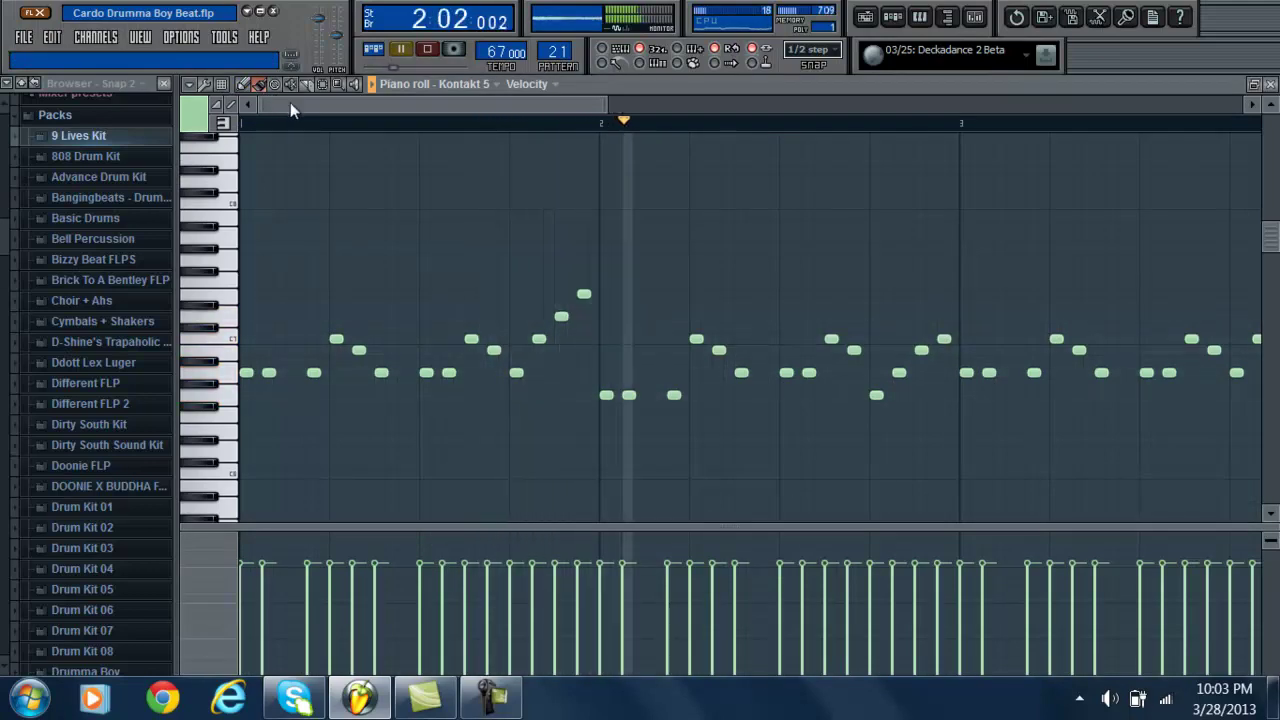
left_click_drag(297, 103, 434, 118)
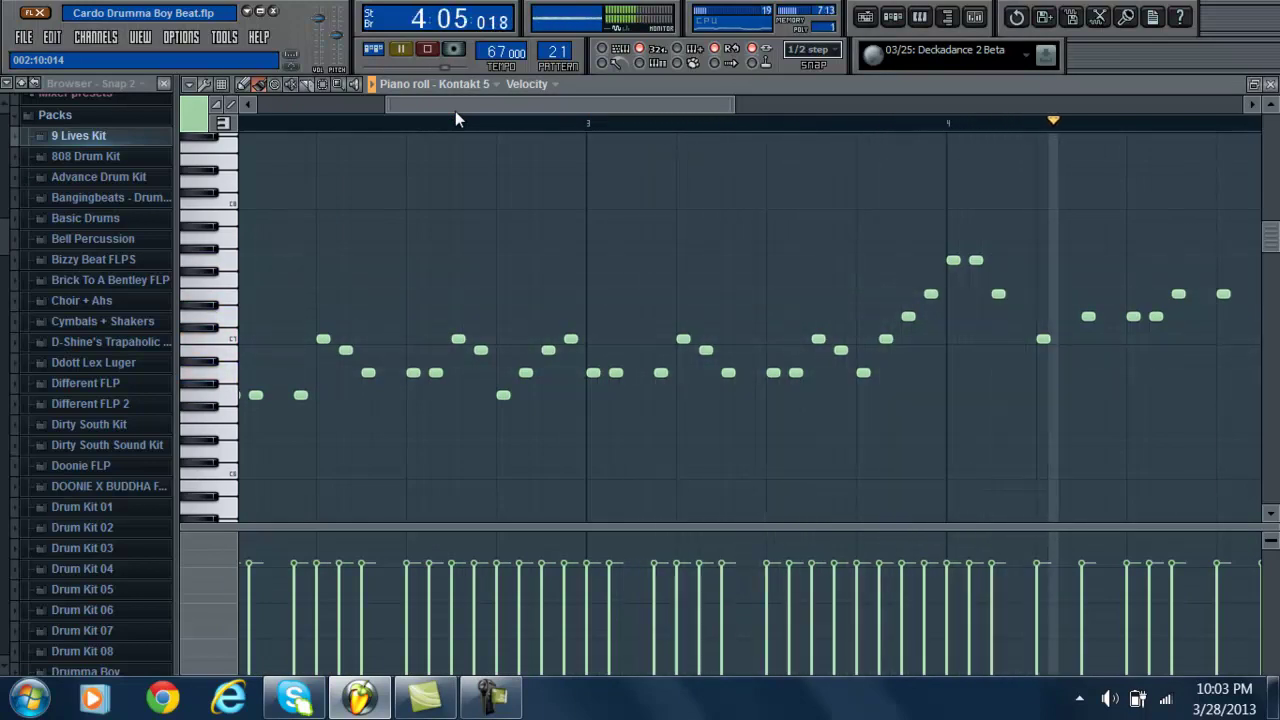
left_click_drag(519, 105, 611, 98)
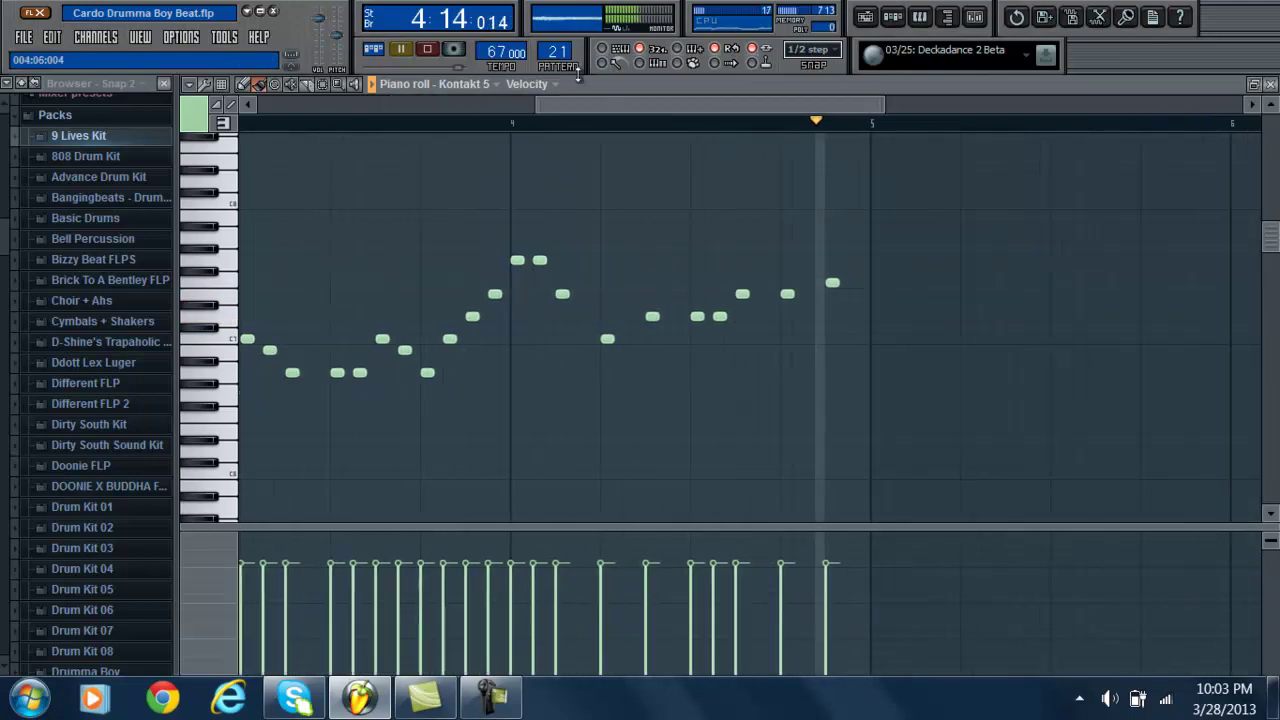
left_click(428, 50)
left_click(1270, 85)
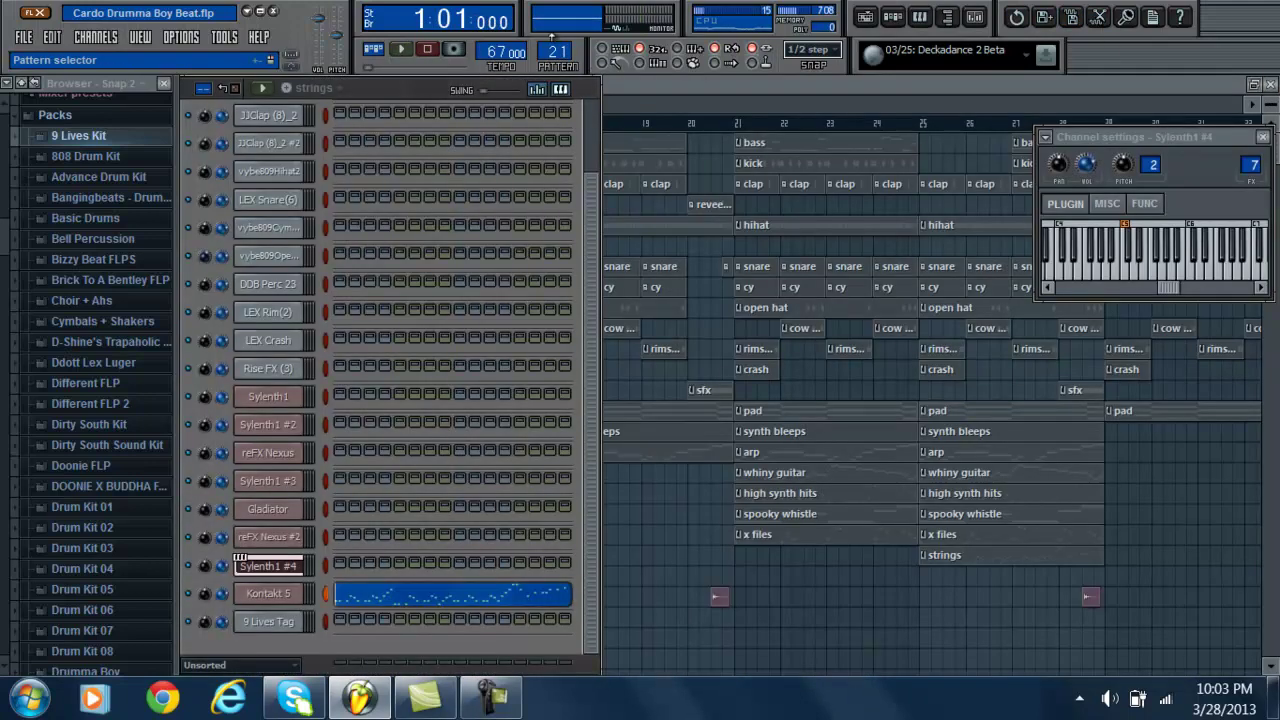
- Look through the patterns after strings up to Pattern 24, then return to the bass pattern at the start of the channel list
scroll(551, 38, "up", 1)
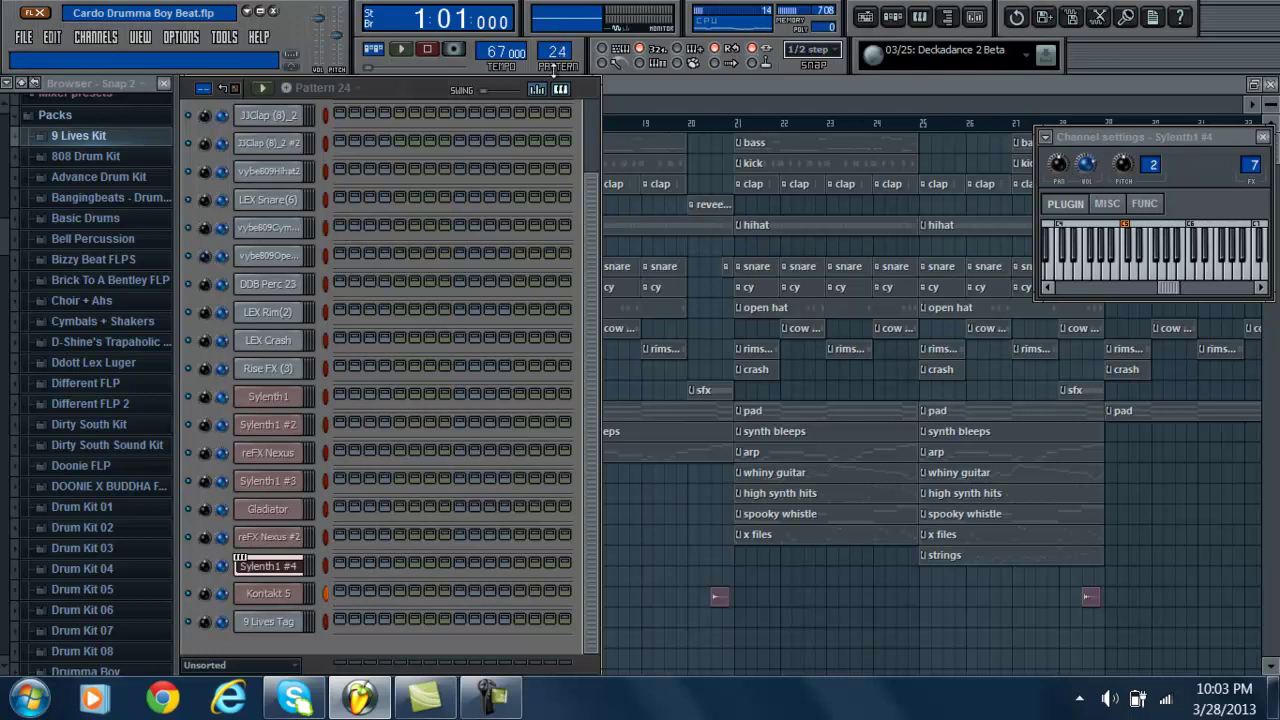
left_click_drag(591, 212, 578, 73)
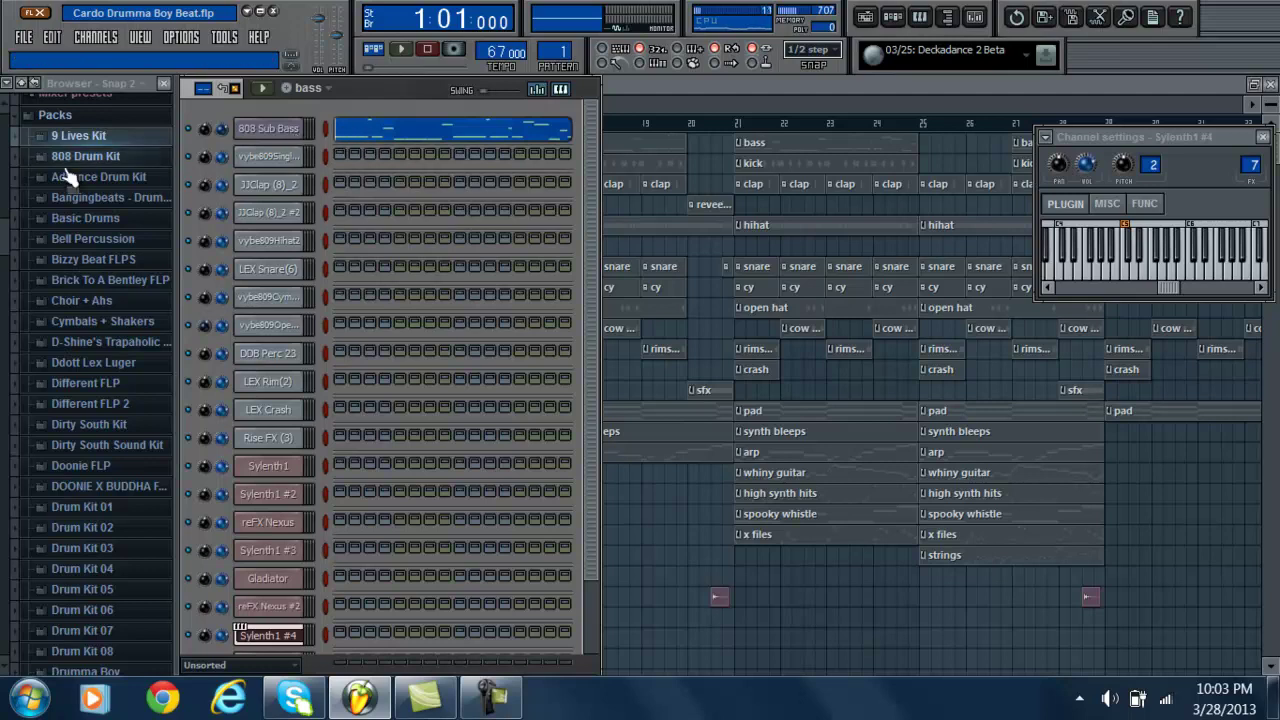
scroll(8, 213, "up", 3)
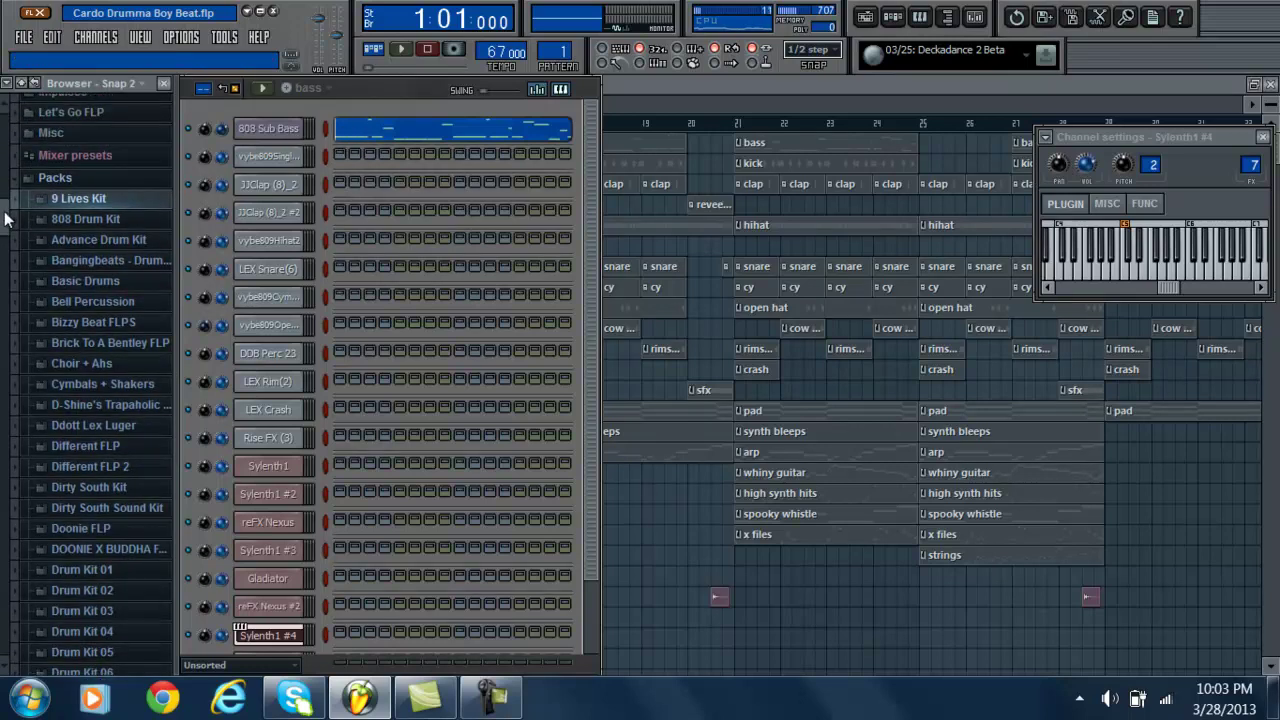
scroll(8, 218, "up", 1)
scroll(8, 218, "down", 3)
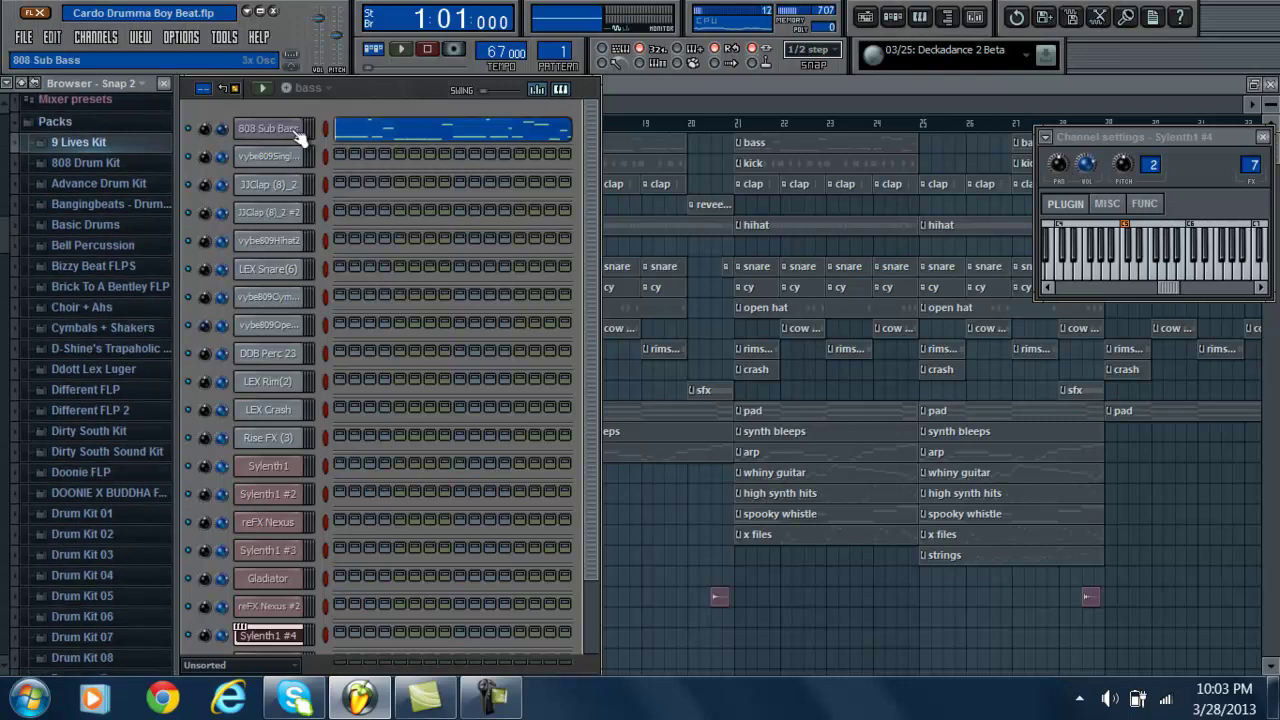
scroll(3, 245, "up", 2)
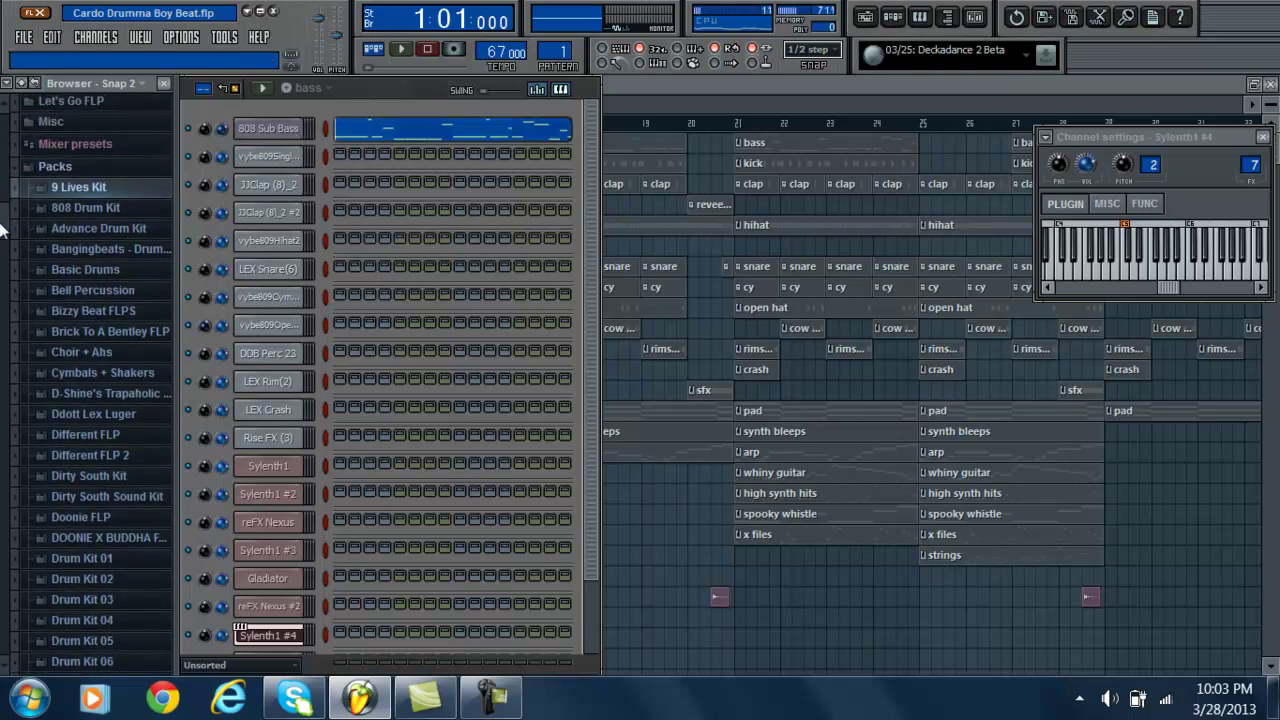
- Play the bass pattern while following its 808 Sub Bass notes to the last bar in the piano roll, then stop and close it
left_click(391, 138)
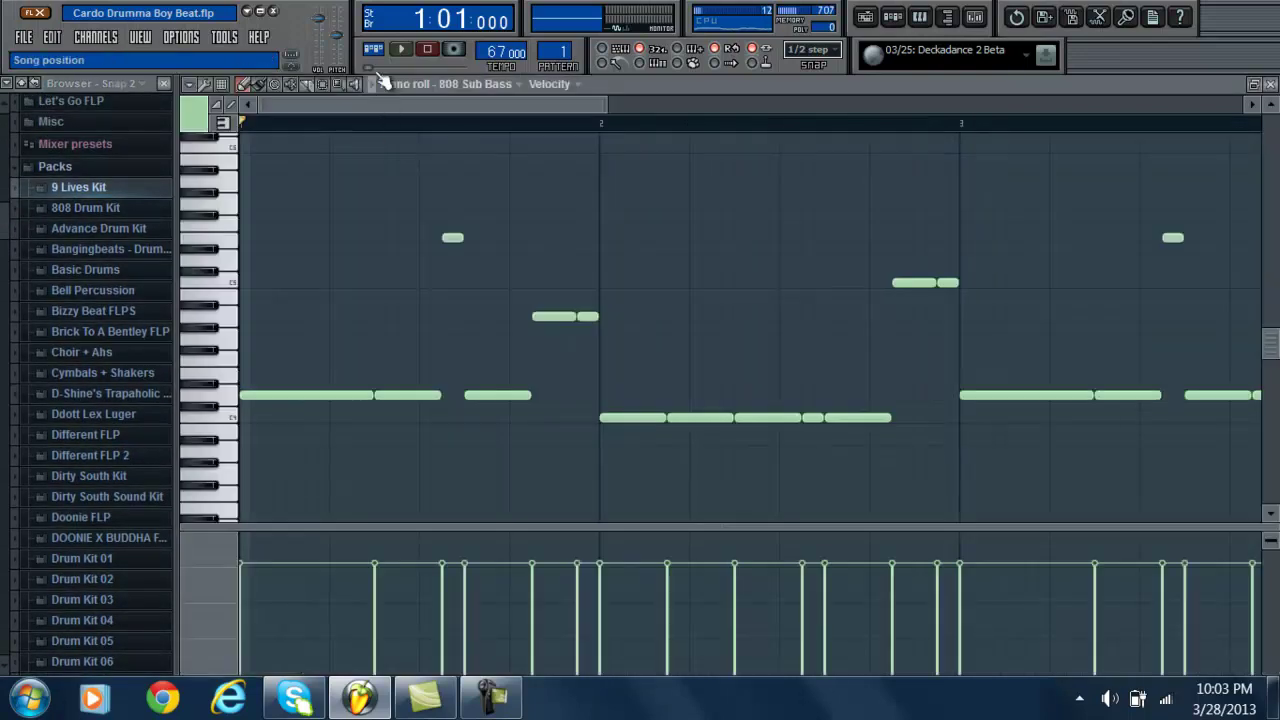
left_click(400, 49)
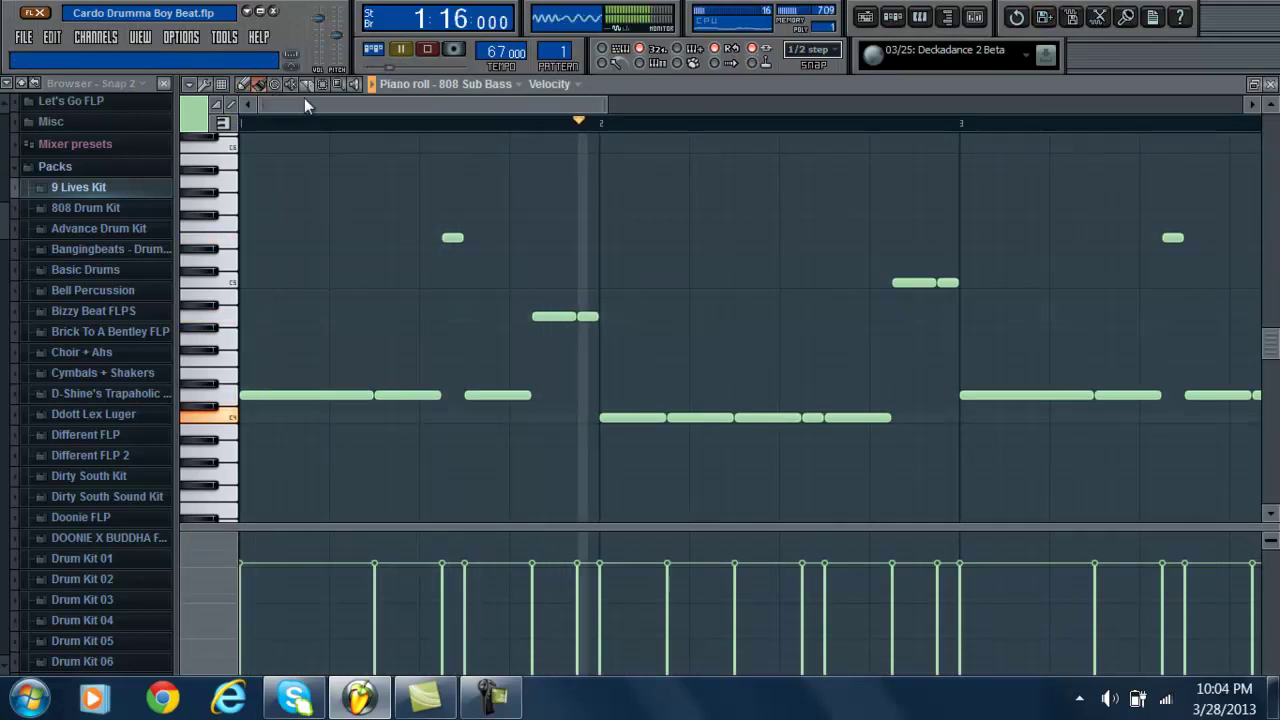
left_click_drag(304, 98, 605, 112)
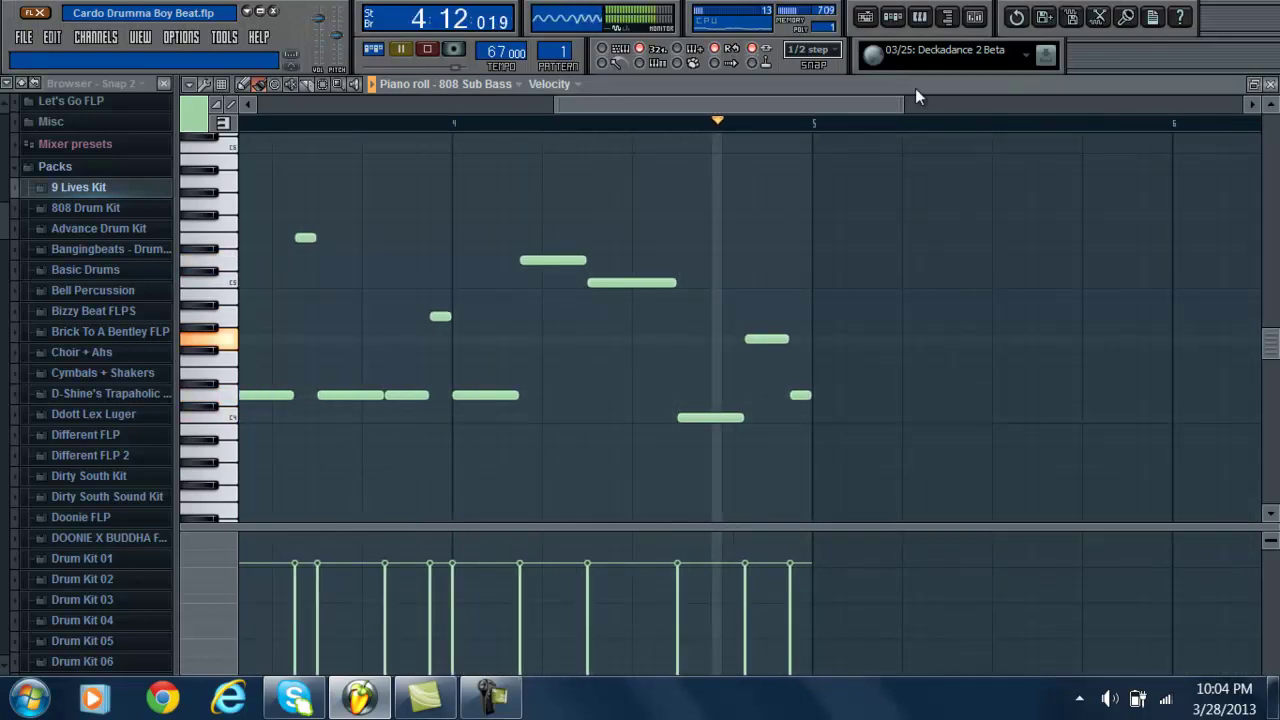
key("space")
left_click(1270, 84)
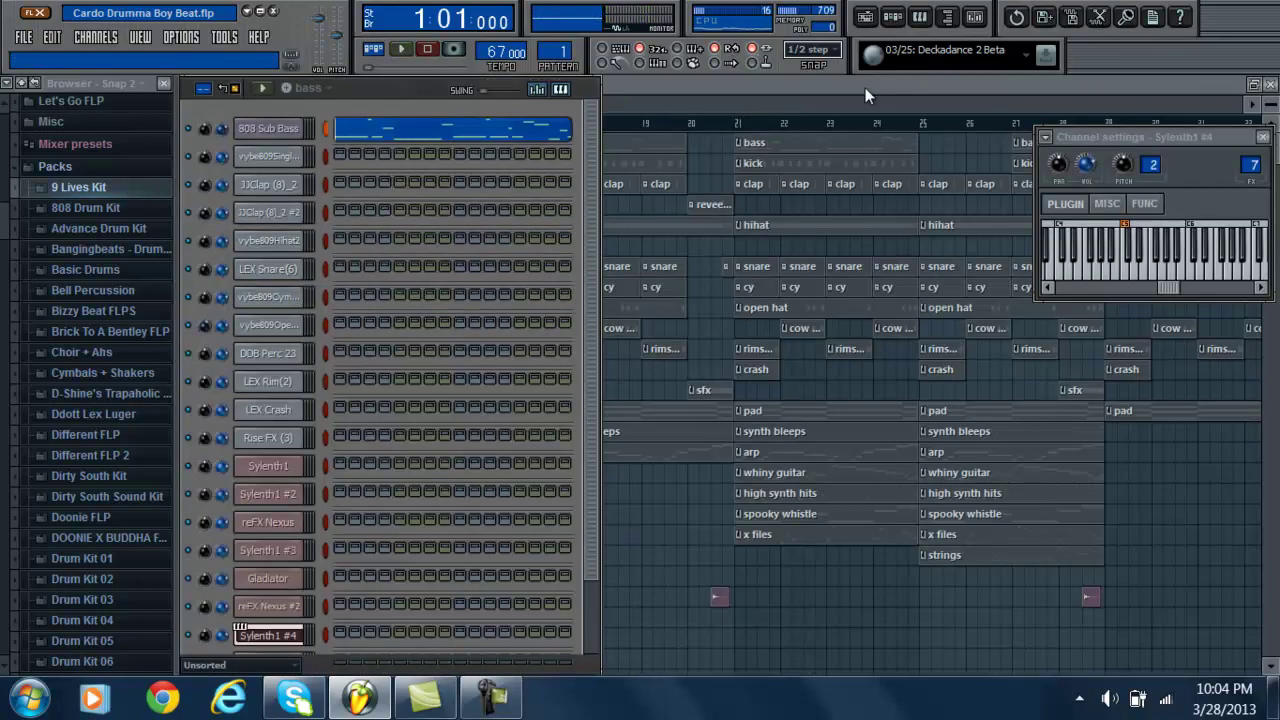
- Audition the kick pattern with its vybe809SingleKick notes shown in the piano roll, then close the roll and stop playback
scroll(556, 48, "up", 1)
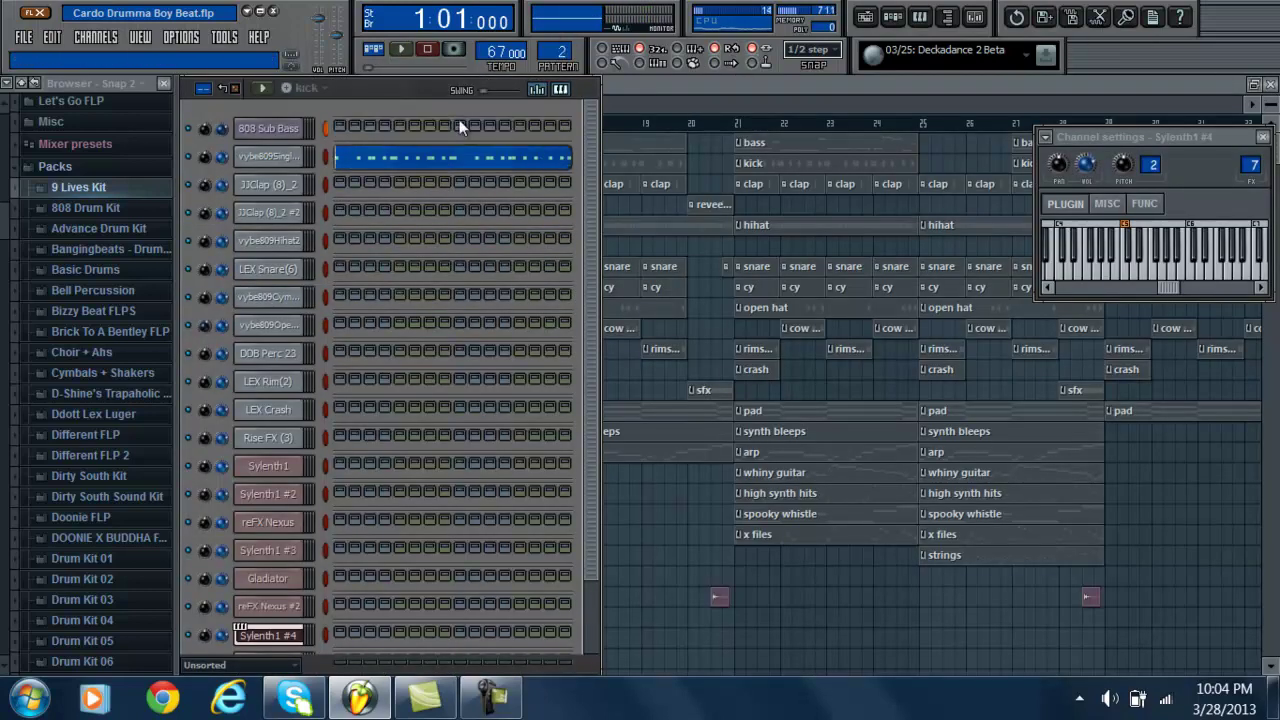
left_click(468, 153)
left_click(405, 54)
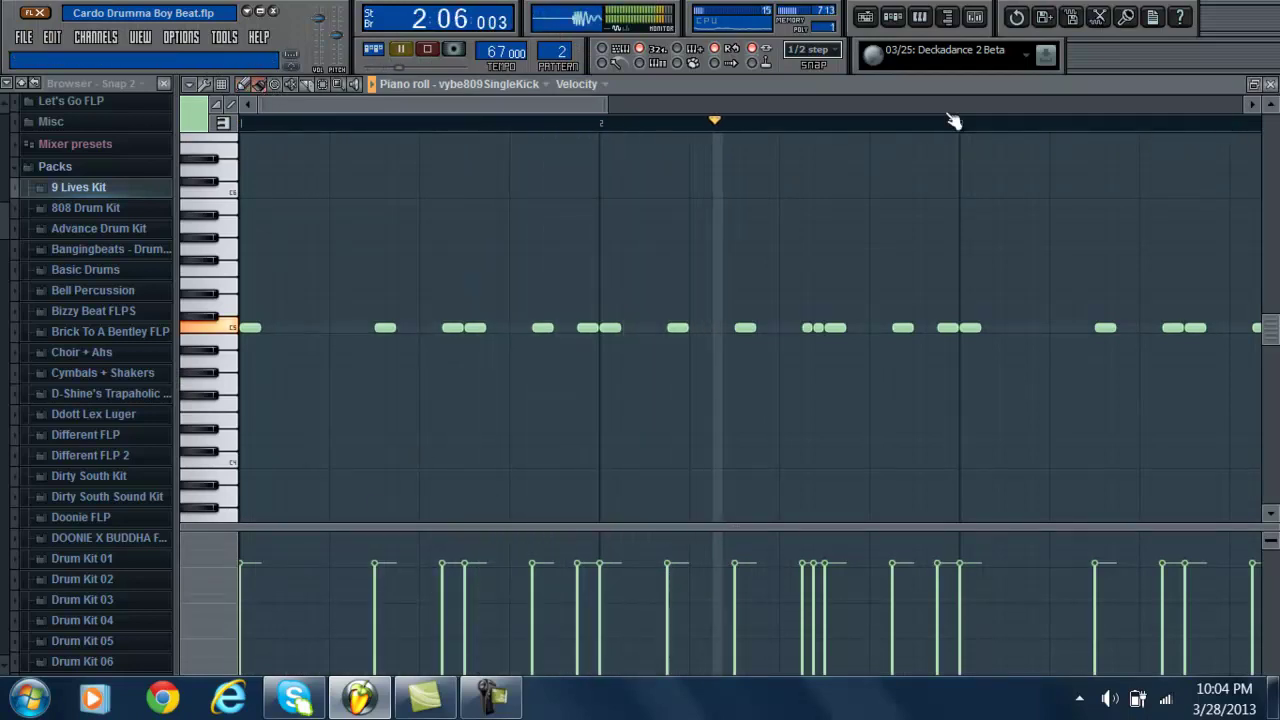
scroll(764, 117, "down", 2)
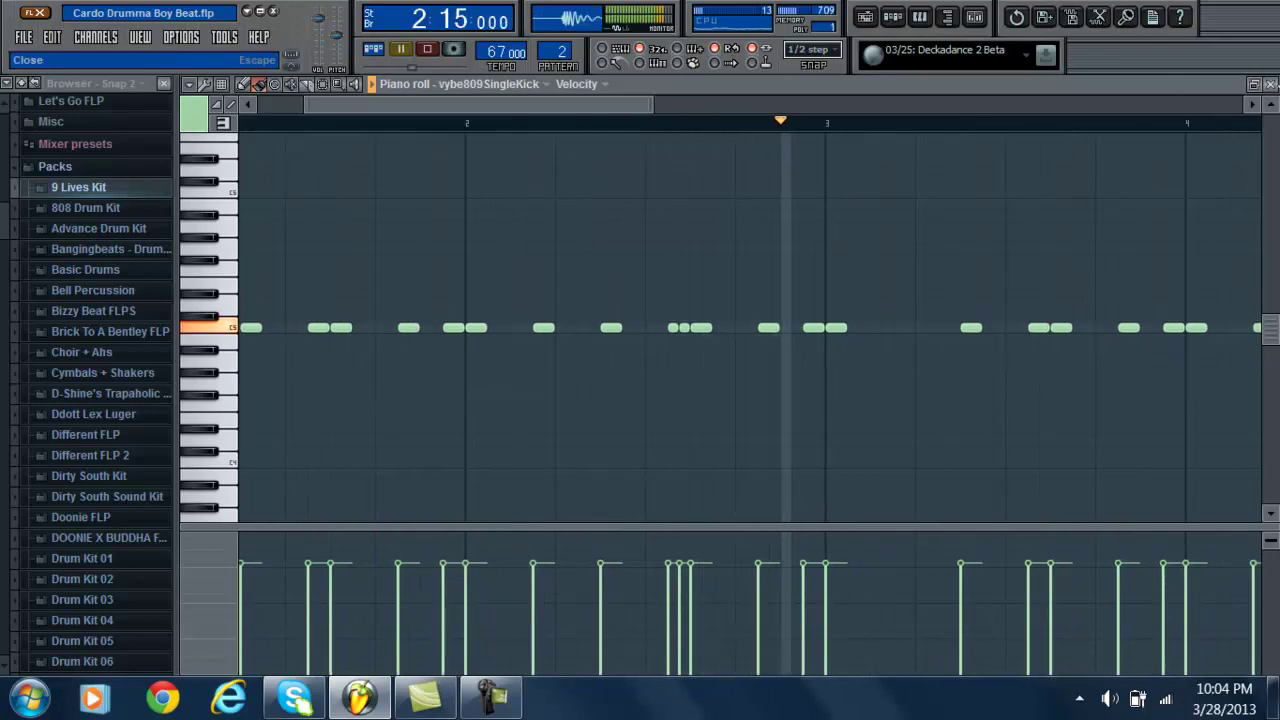
left_click(1270, 85)
key("space")
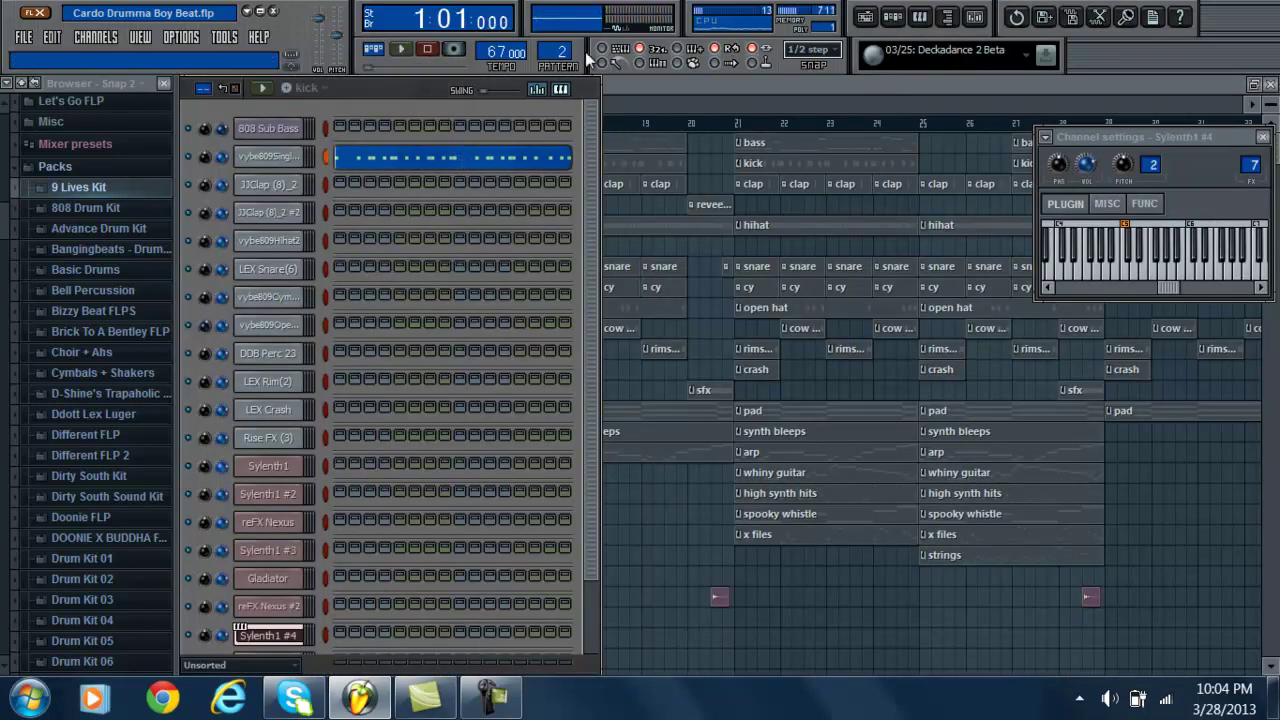
- Show the clap pattern's JJClap (8)_2 steps in the step sequencer, then stop playback and switch to the reveerb clap pattern
scroll(556, 38, "up", 1)
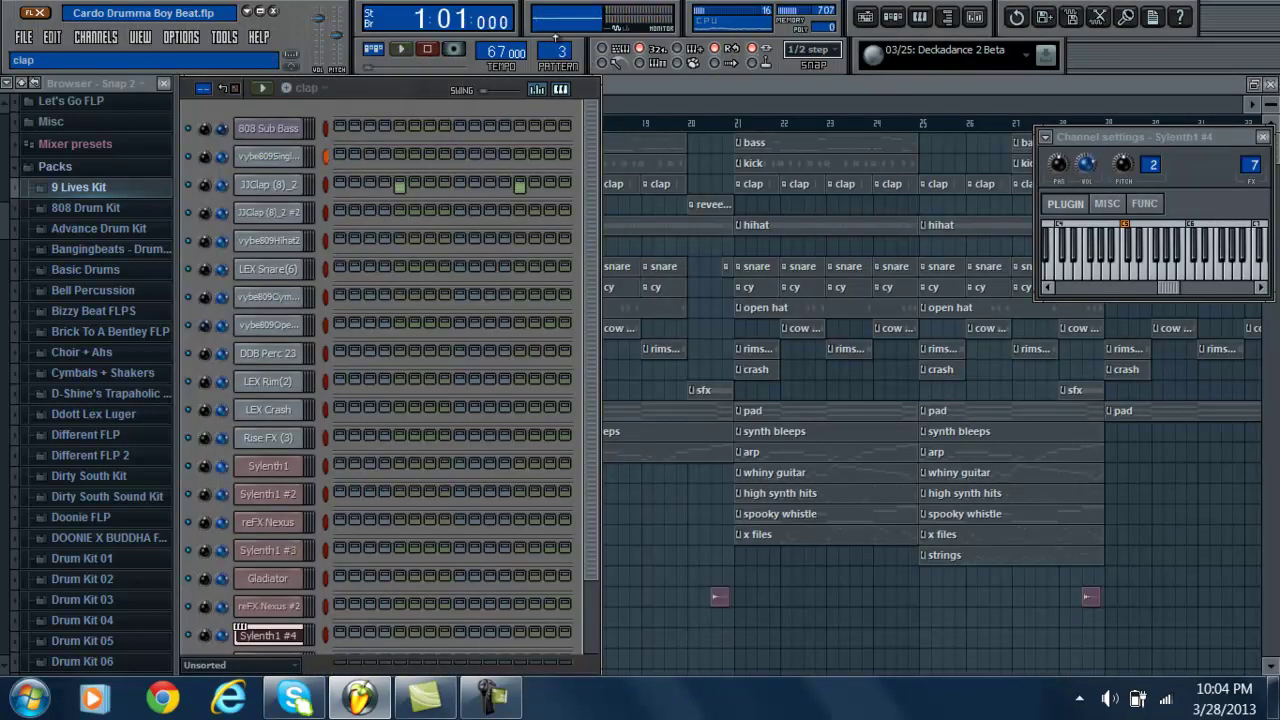
left_click(428, 50)
scroll(556, 38, "up", 1)
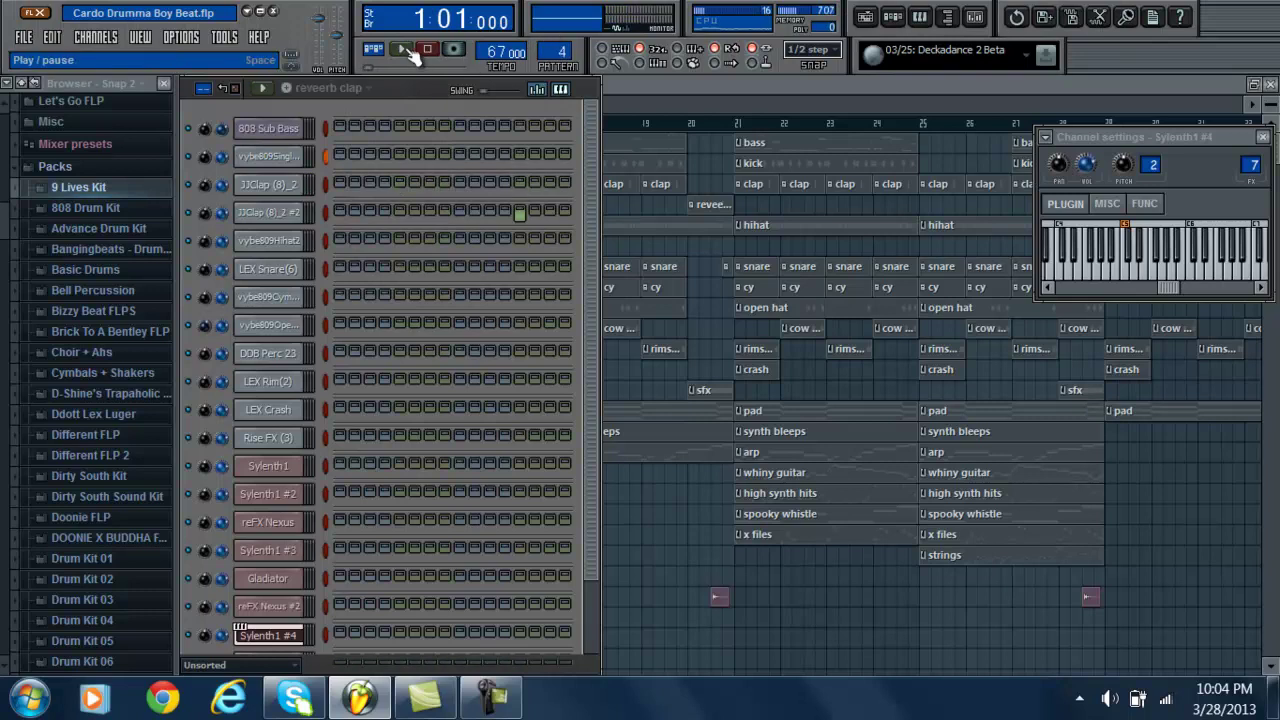
- Play the hihat pattern while viewing its vybe809Hihat2 notes across the piano roll, then close the roll and stop playback
scroll(559, 40, "up", 1)
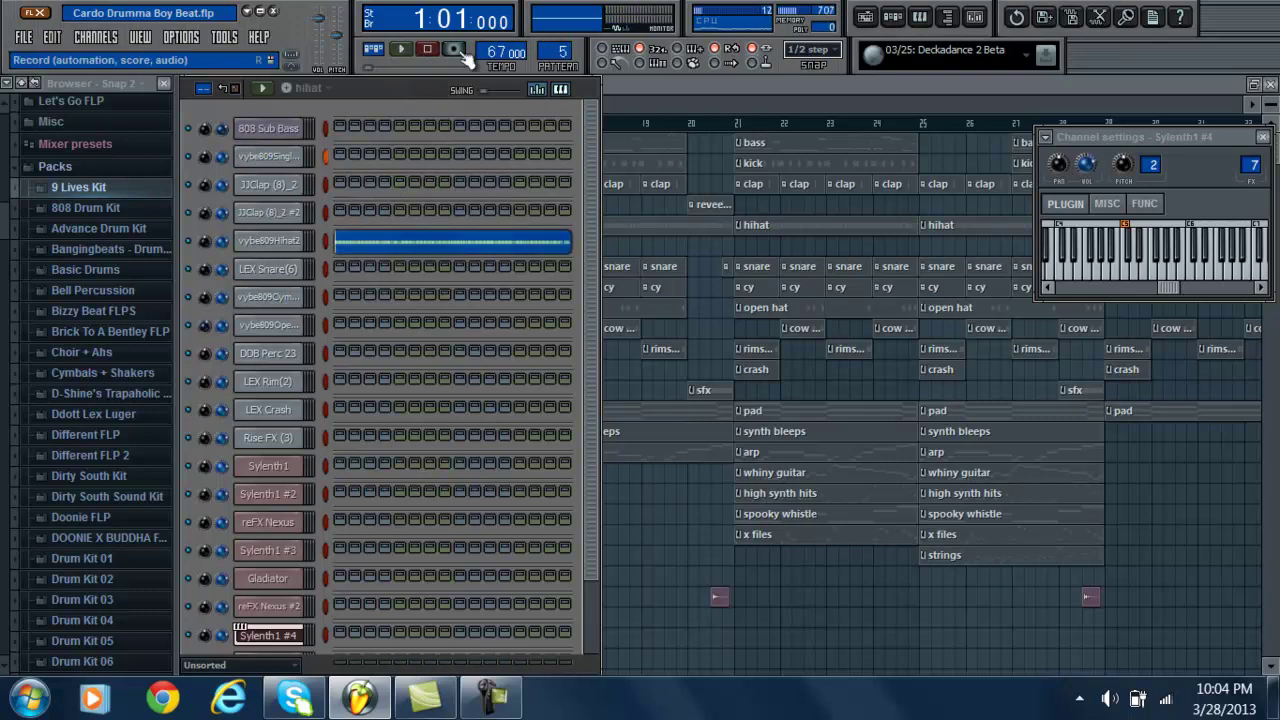
left_click(432, 232)
left_click(404, 50)
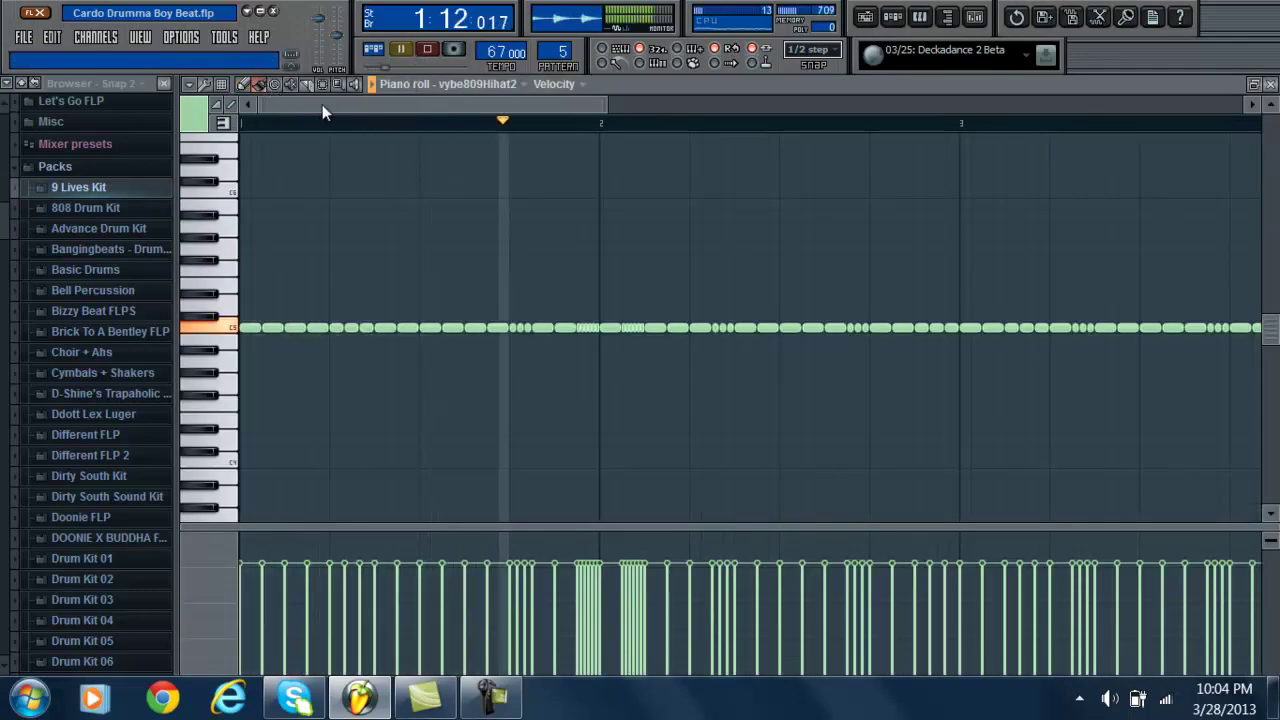
left_click_drag(342, 102, 700, 110)
left_click(1270, 85)
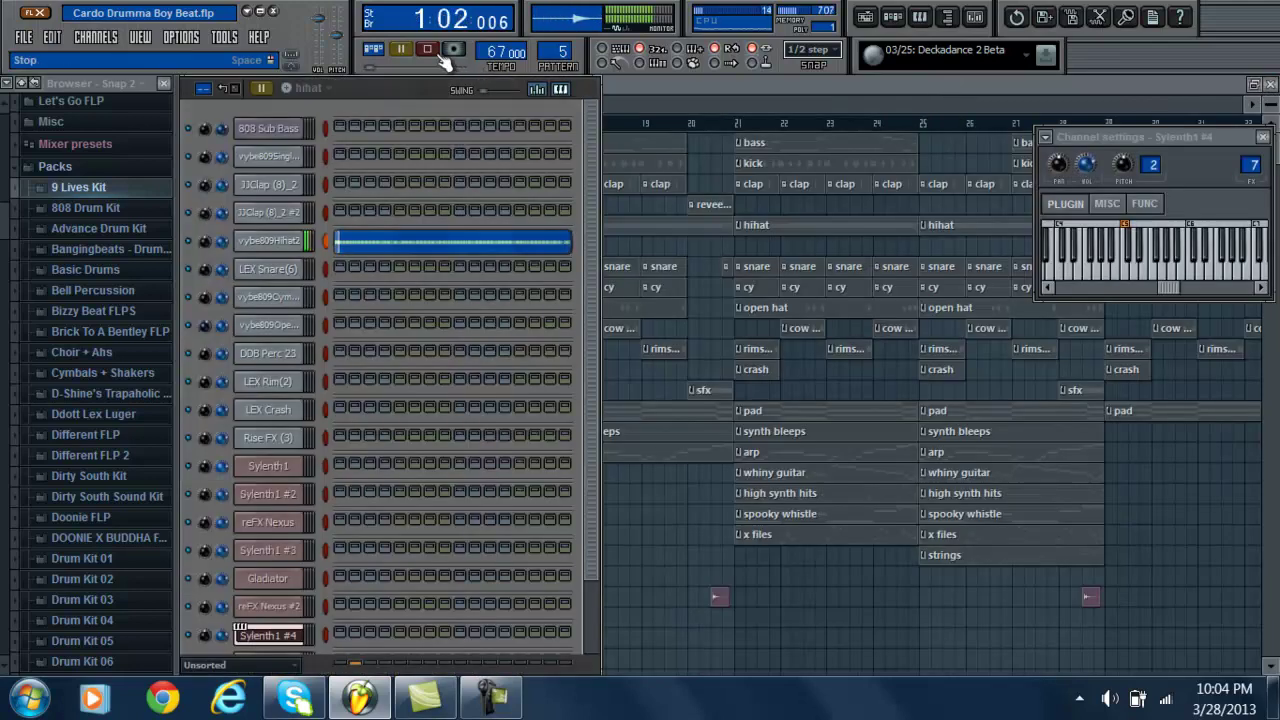
left_click(427, 49)
- Audition the 2nd hihat pattern, playing from just before its note rolls in bars 2 and 4, then stop and close the piano roll
scroll(542, 36, "up", 1)
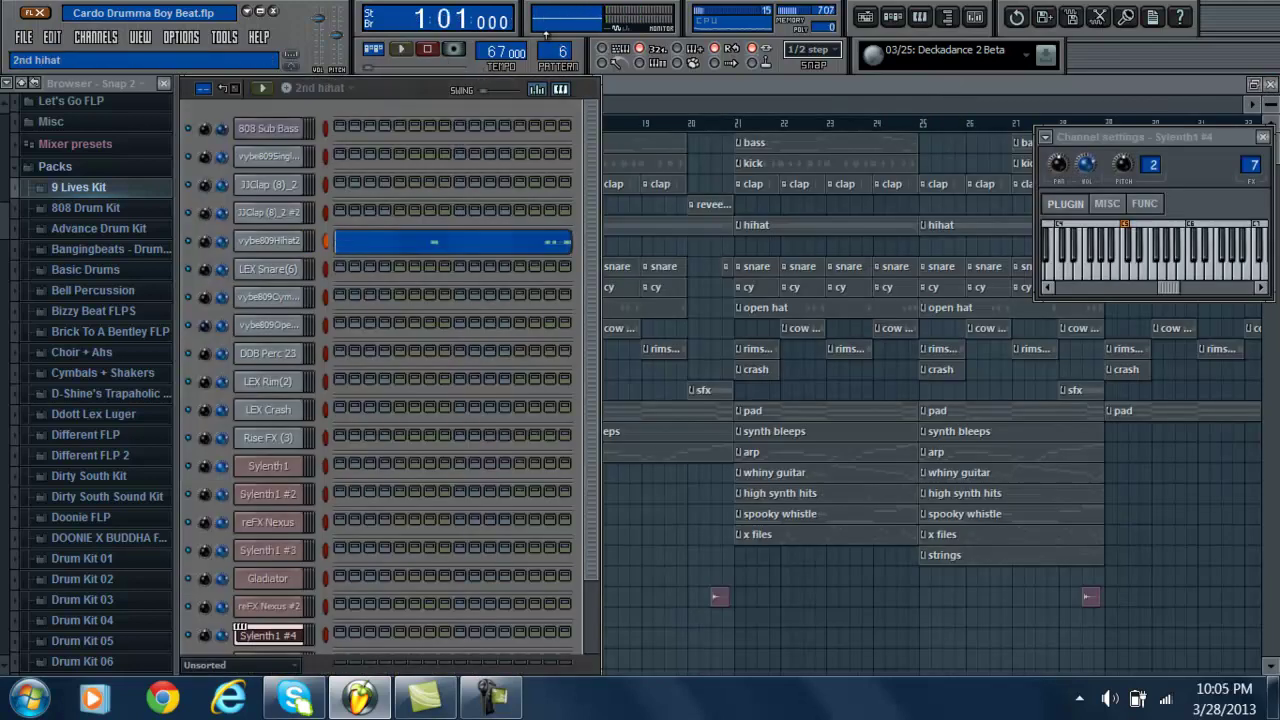
left_click(452, 250)
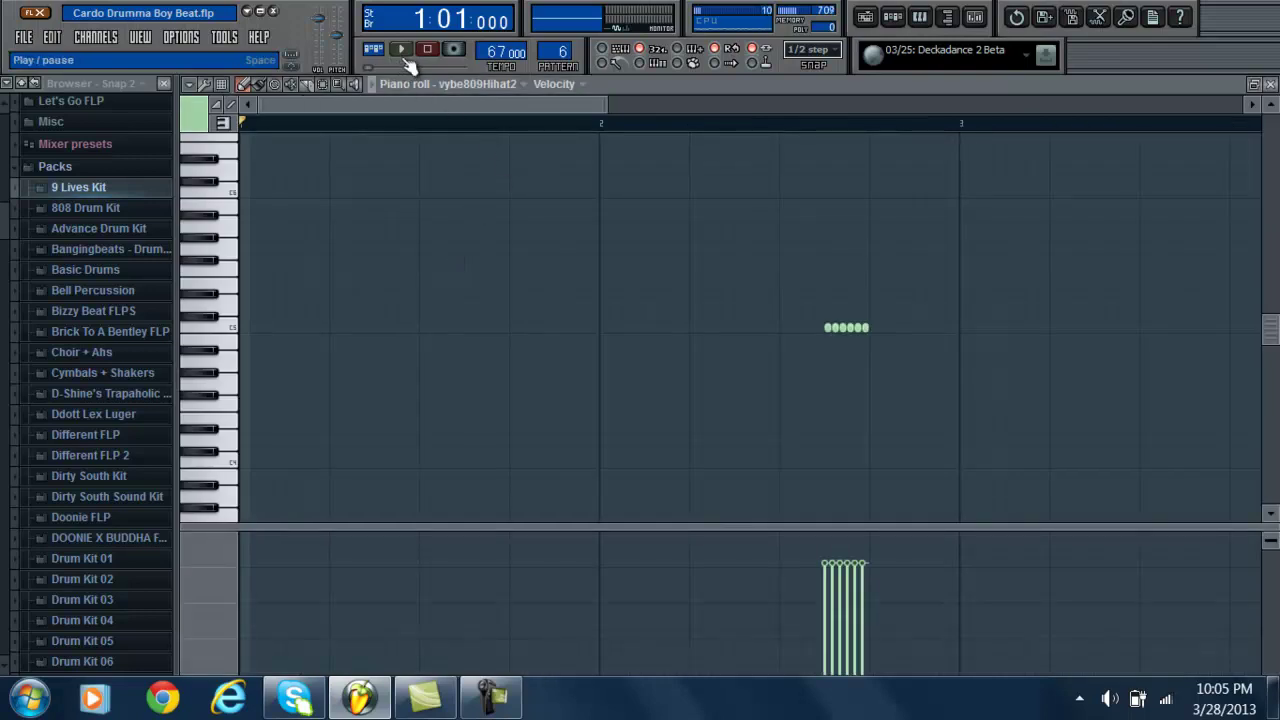
left_click(757, 124)
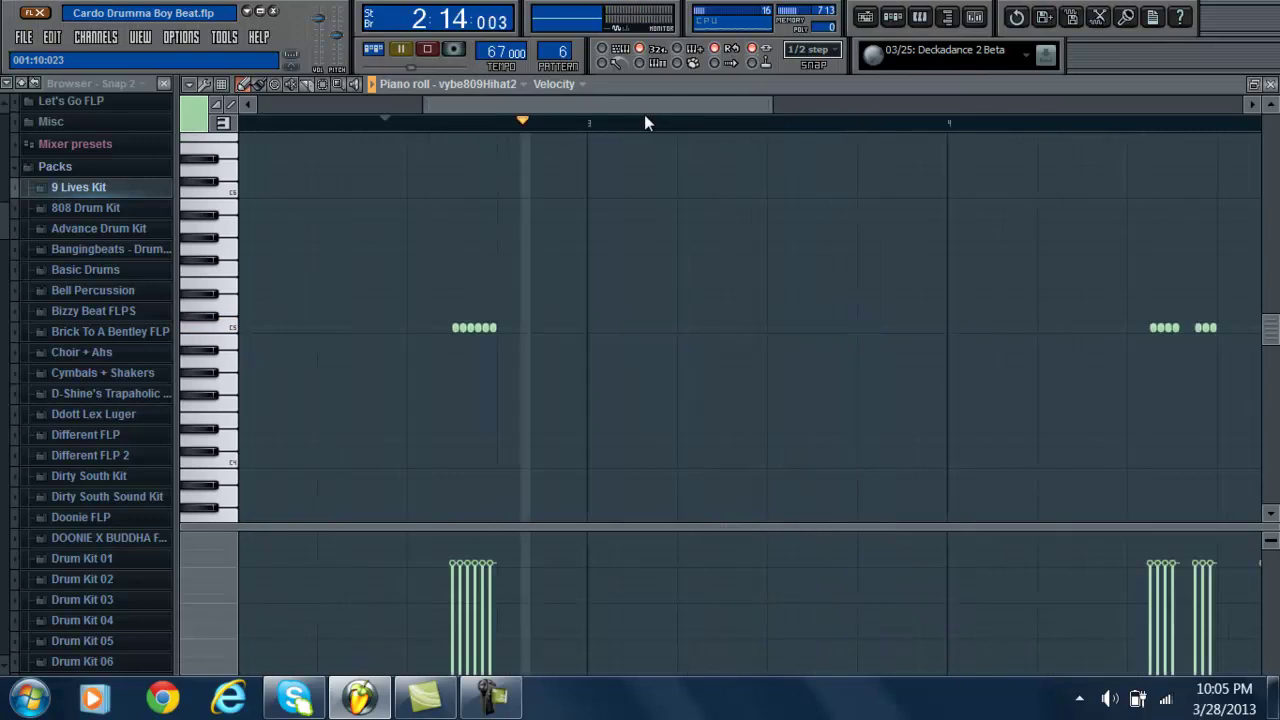
left_click(900, 122)
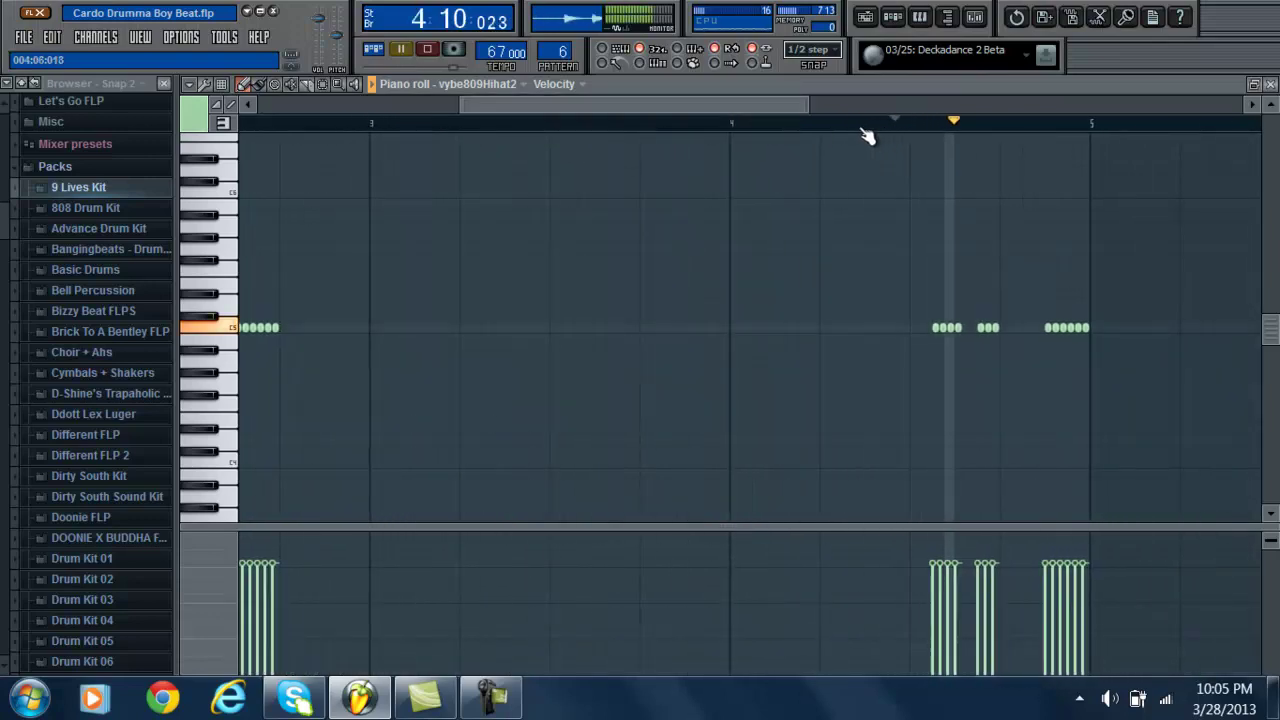
left_click(428, 49)
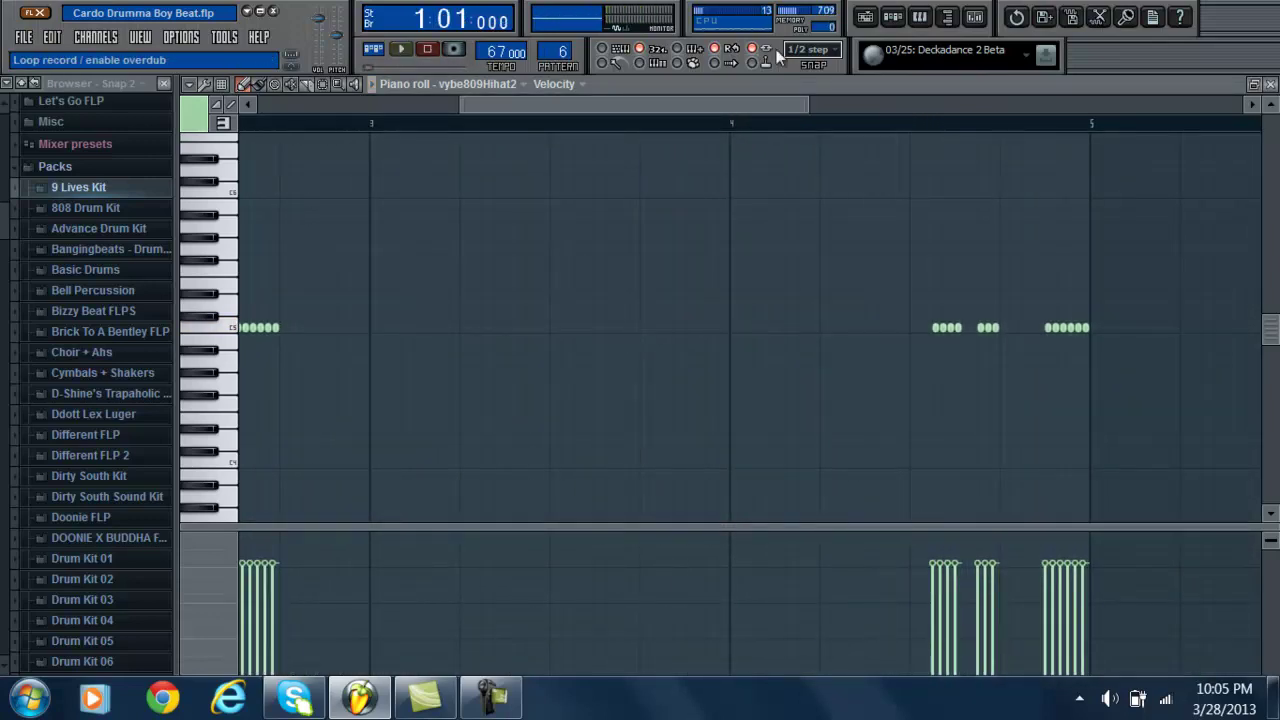
left_click(1268, 84)
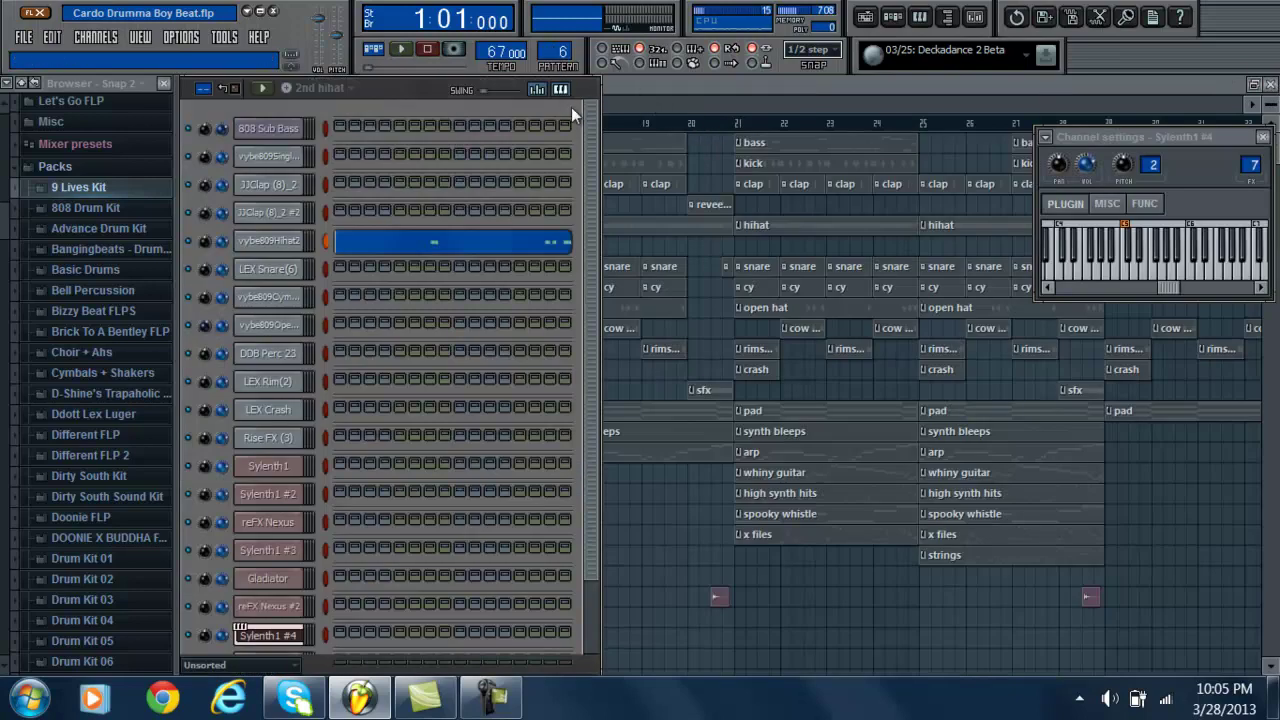
- Reopen the 2nd hihat notes in the piano roll to examine where the rolls are placed, then close it
left_click(430, 249)
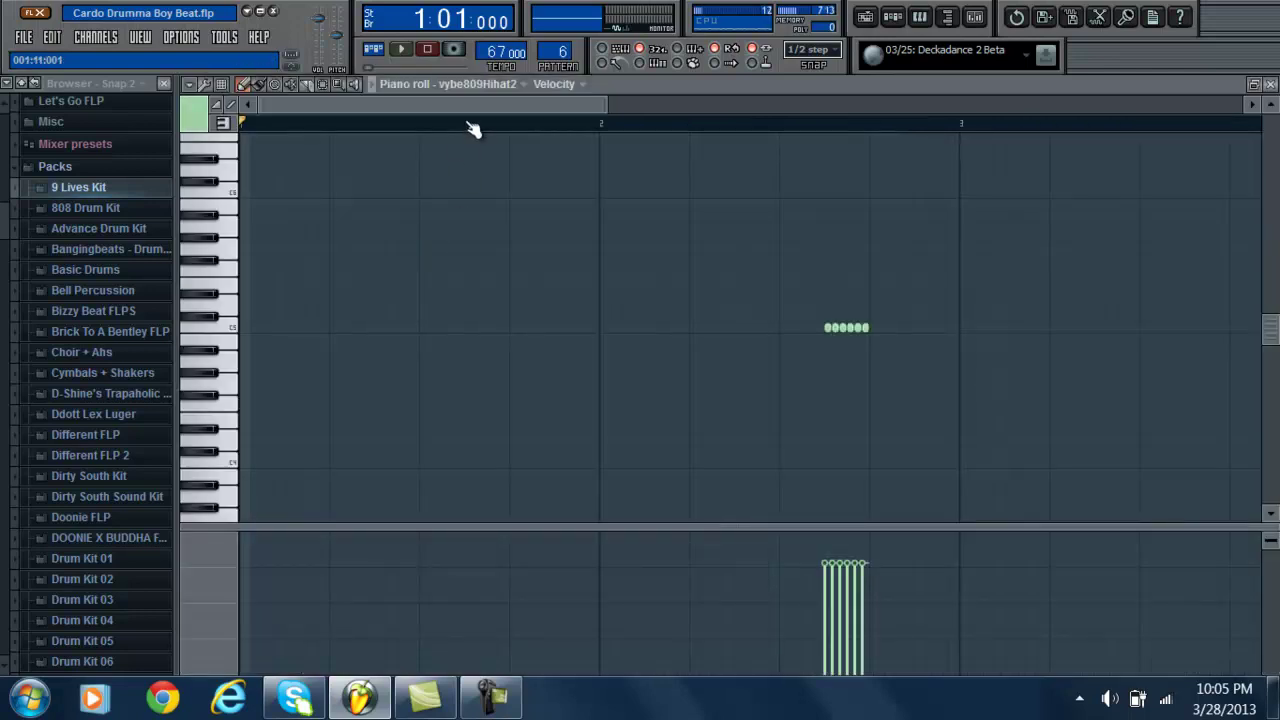
left_click_drag(469, 110, 434, 122)
left_click(1270, 84)
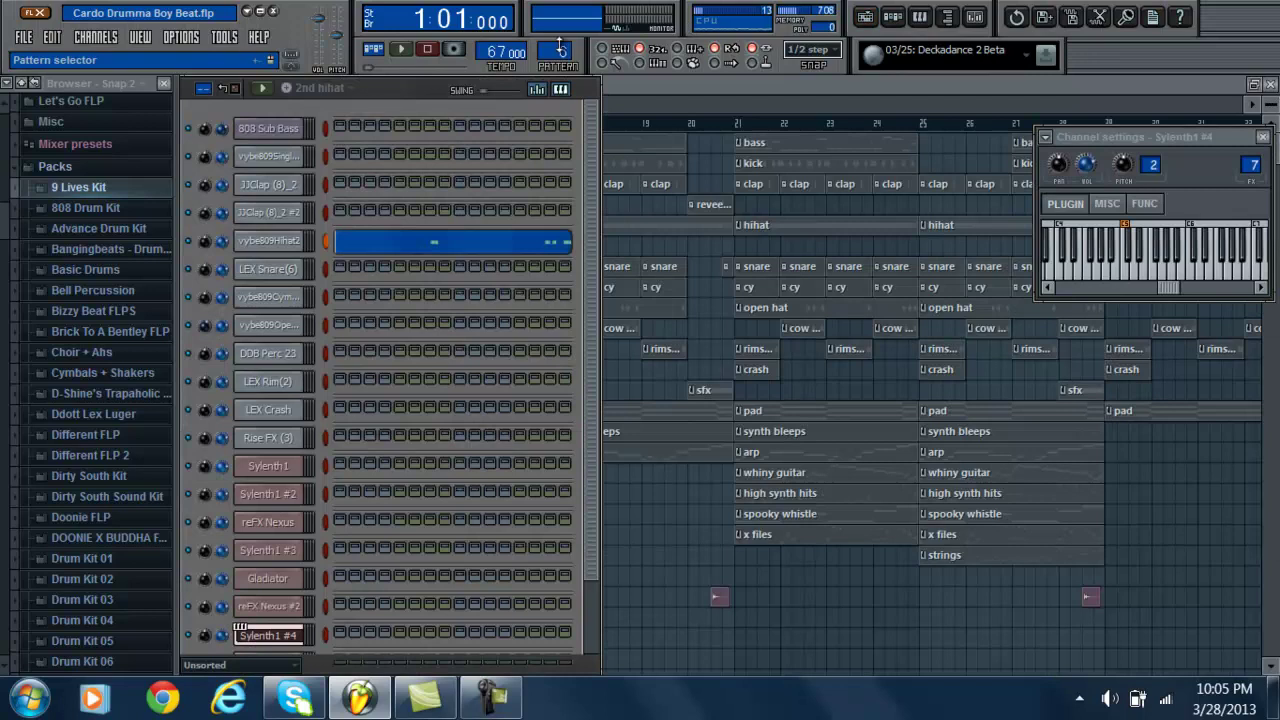
- Show the snare pattern's LEX Snare(6) steps, then switch to the cy pattern and audition its cymbal steps
scroll(553, 39, "up", 1)
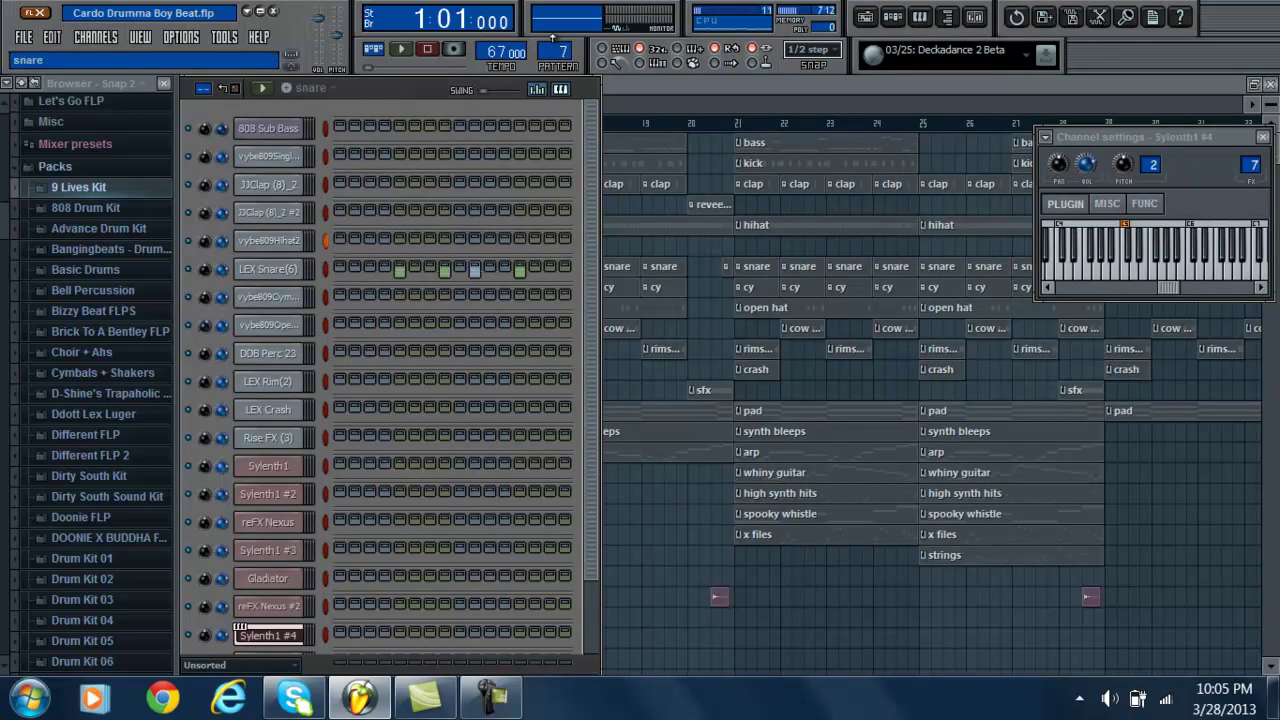
left_click(431, 56)
scroll(552, 42, "up", 1)
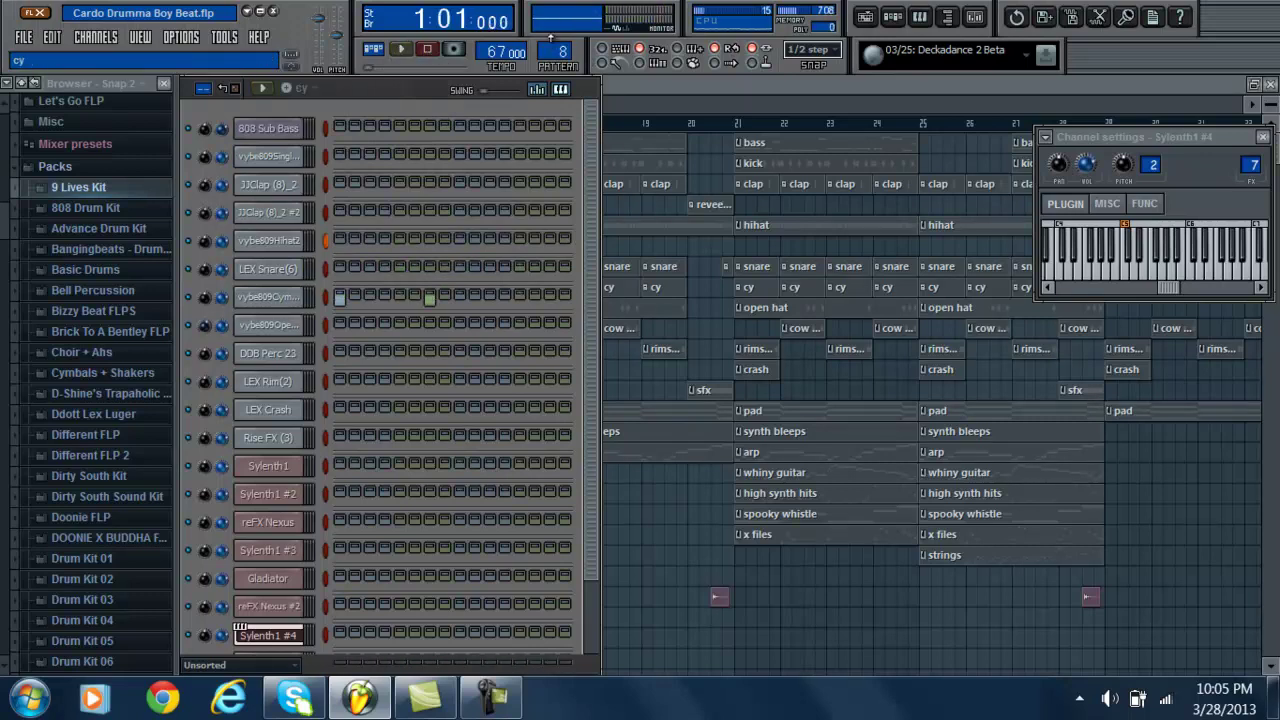
left_click(402, 52)
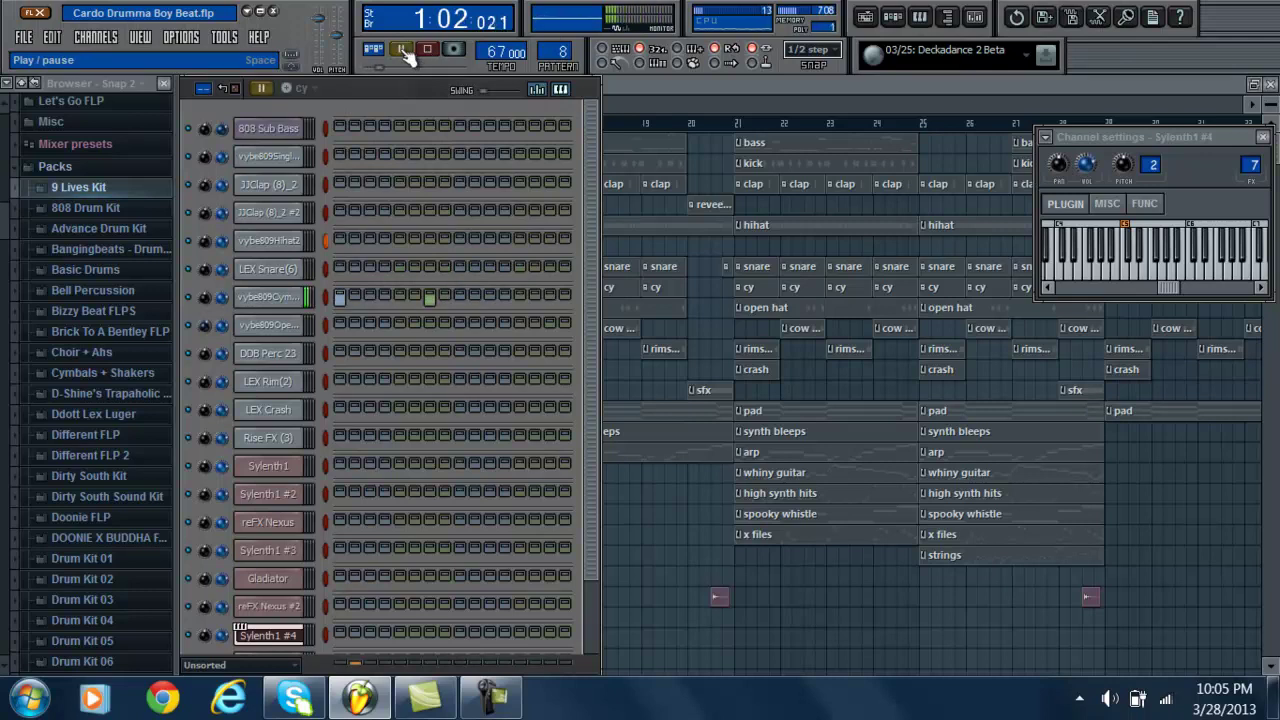
left_click(440, 57)
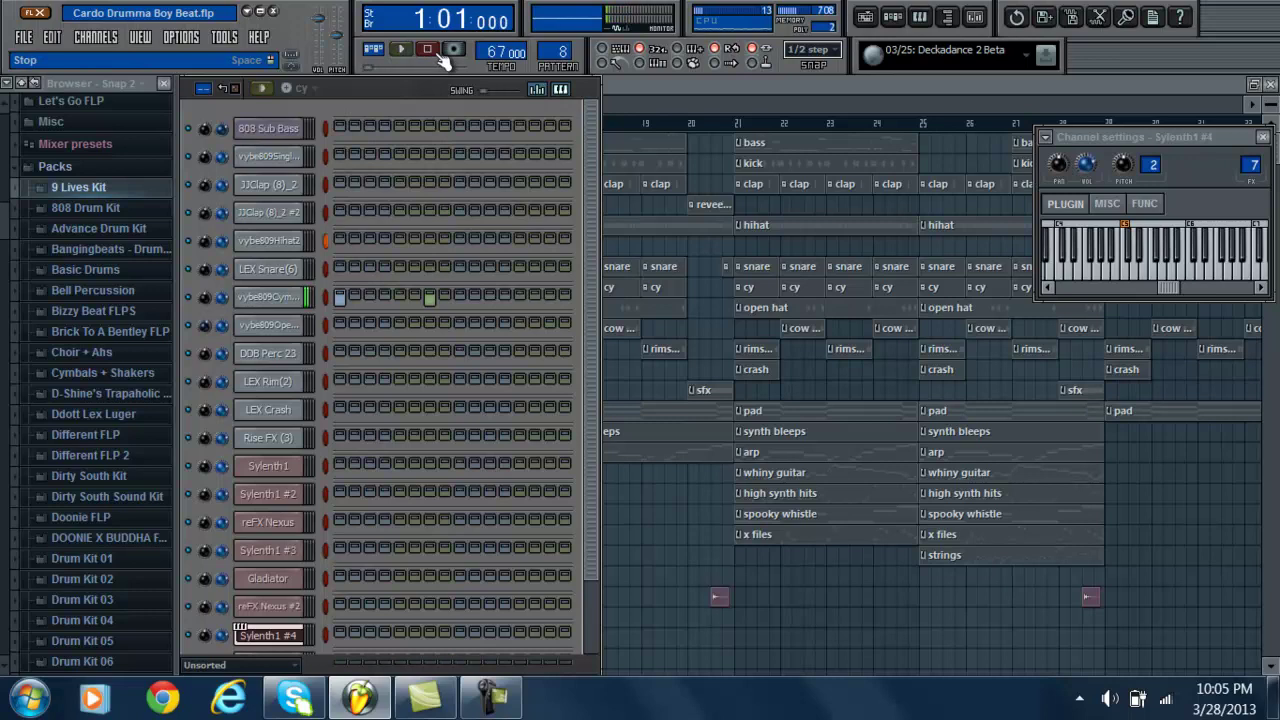
- Play the open hat pattern with its vybe809OpenHat notes in the piano roll, stop playback, review the first bars and close the roll
left_click_drag(562, 50, 553, 38)
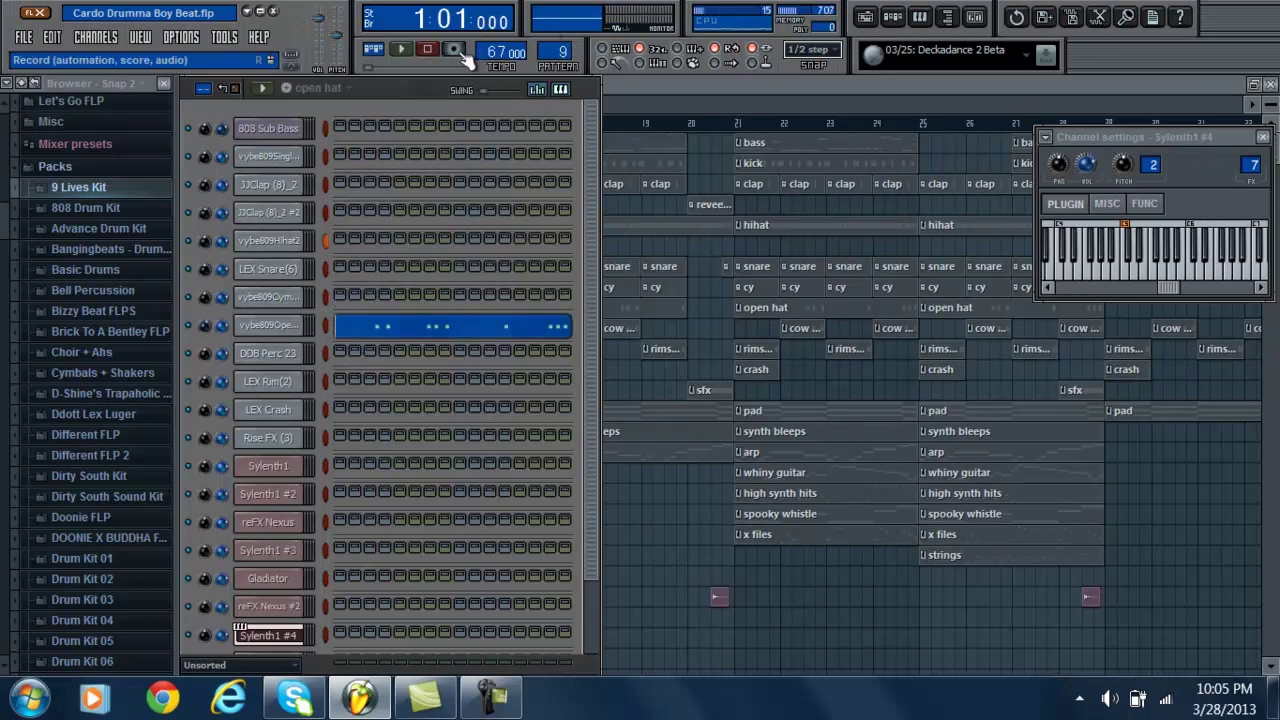
left_click(400, 49)
left_click(470, 326)
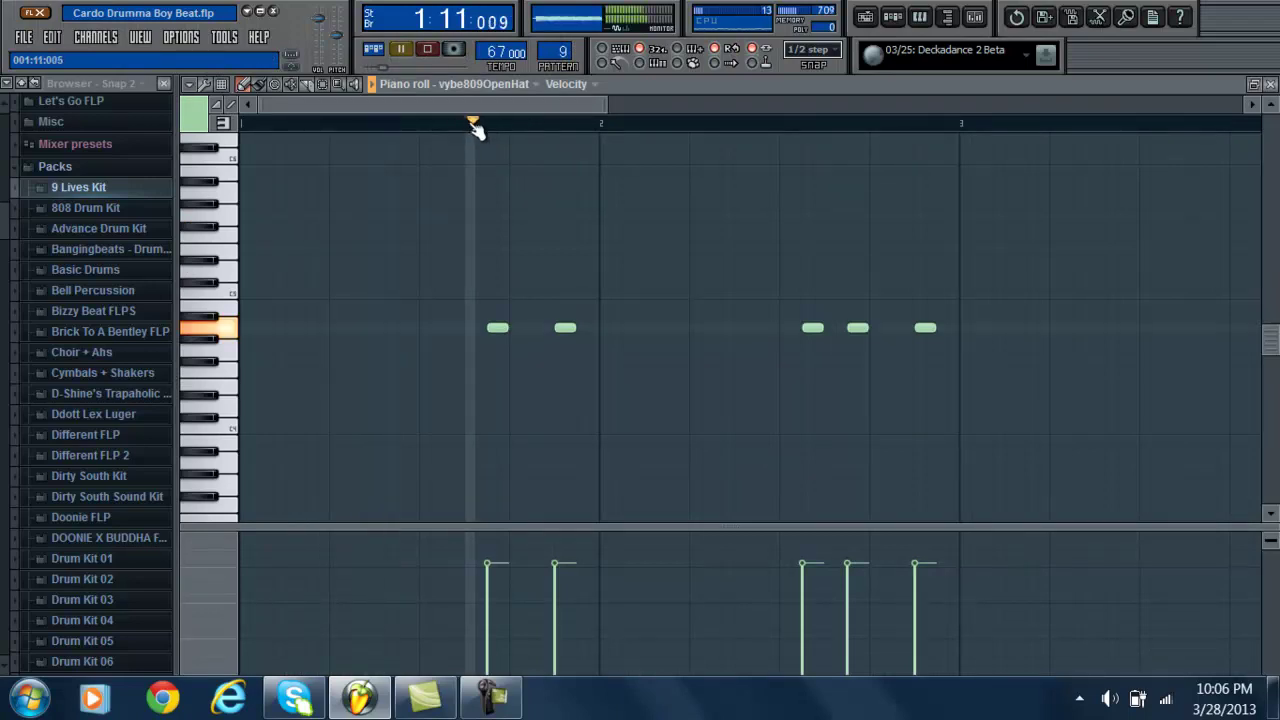
left_click_drag(422, 106, 482, 106)
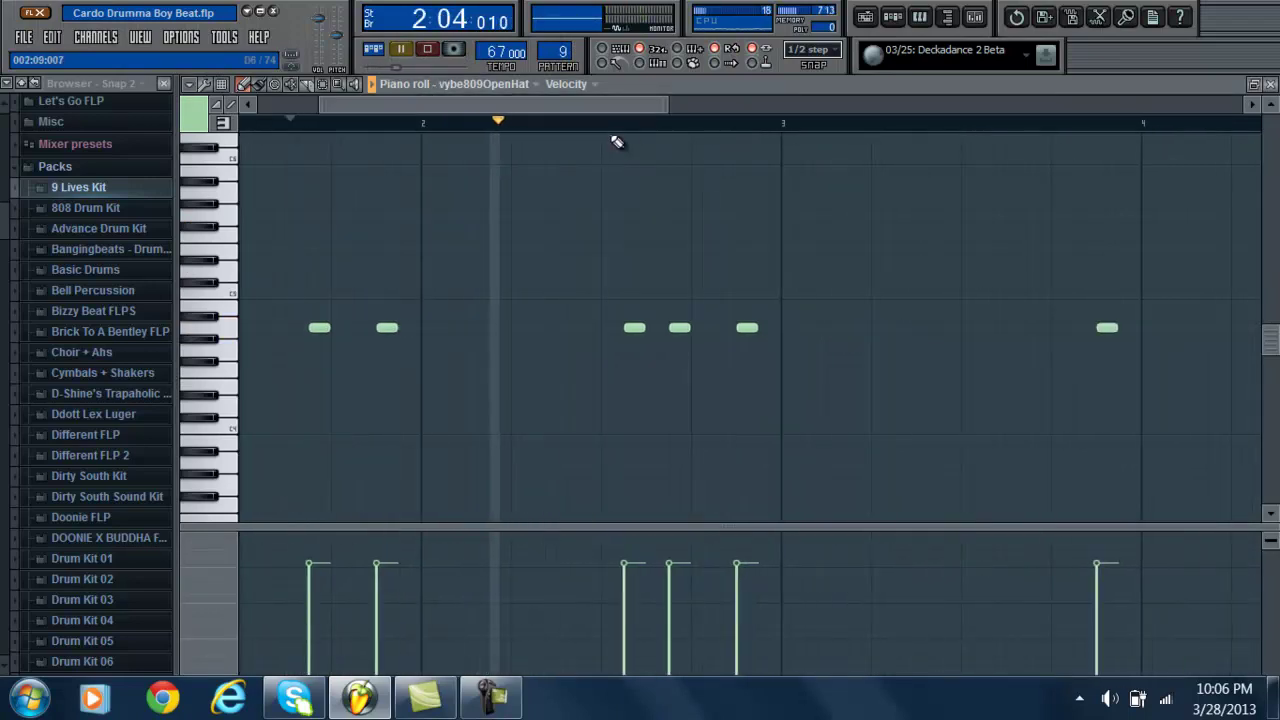
left_click(444, 50)
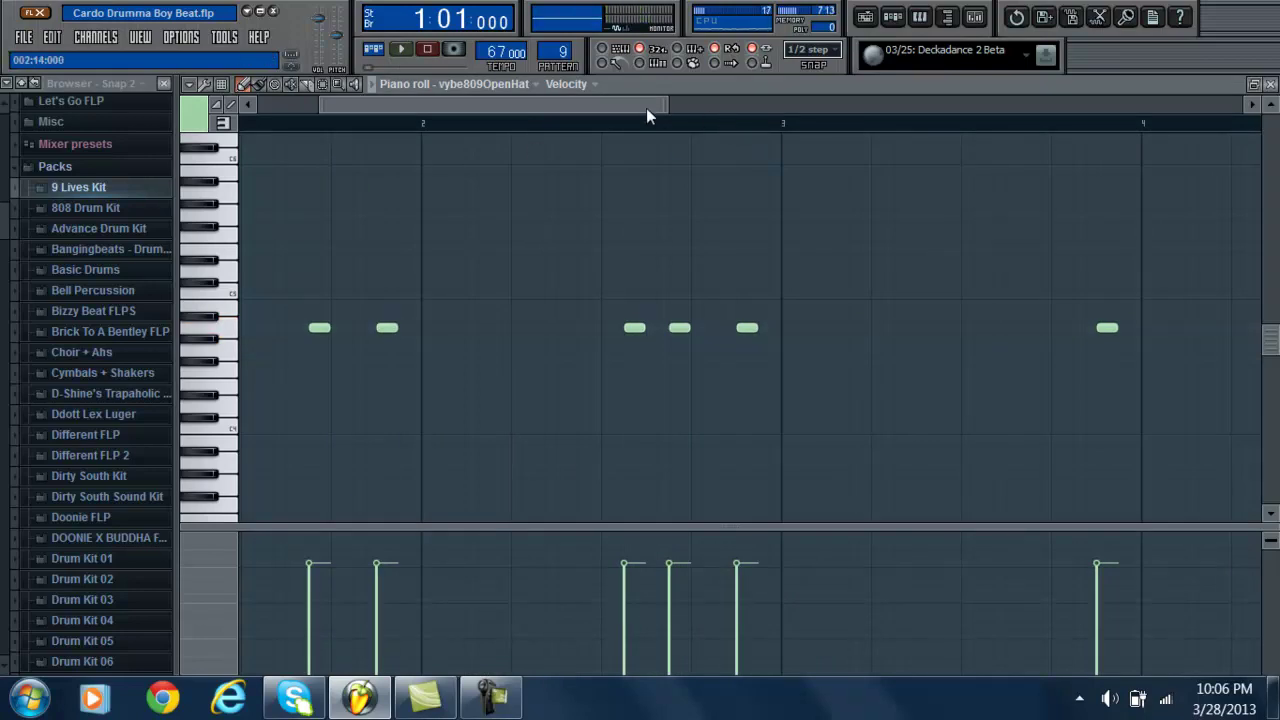
left_click_drag(660, 106, 580, 106)
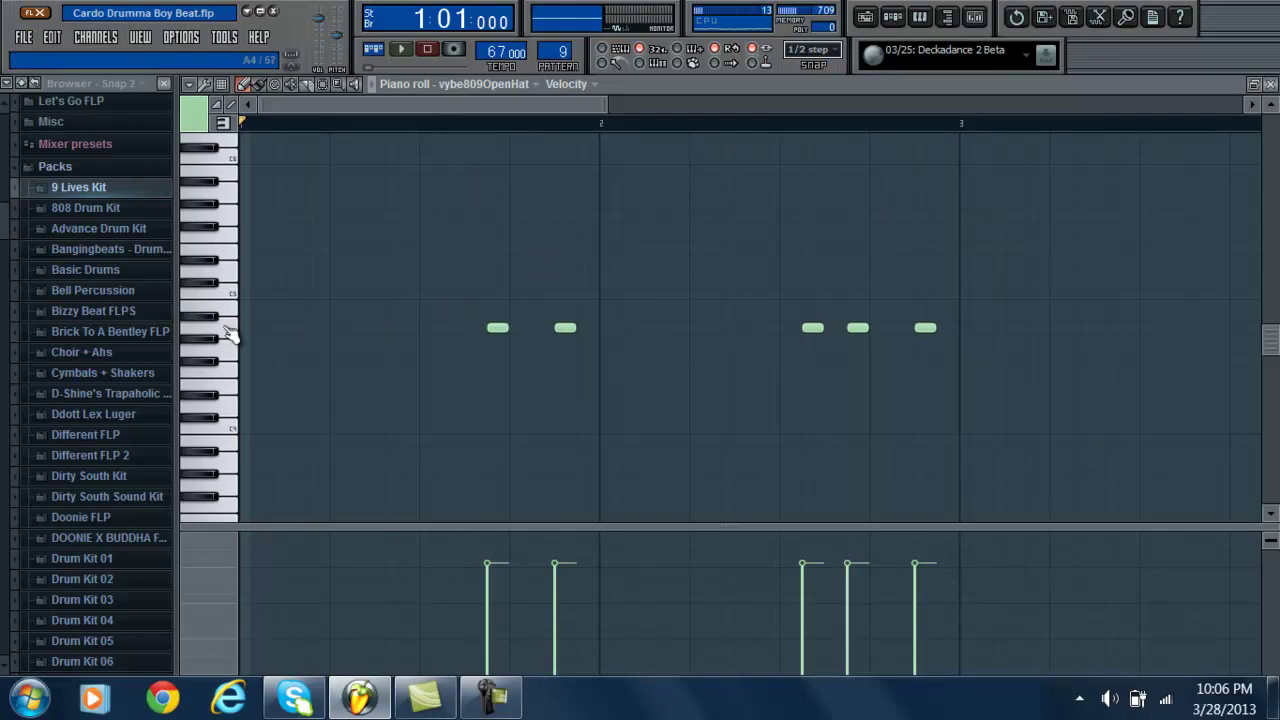
left_click(1271, 86)
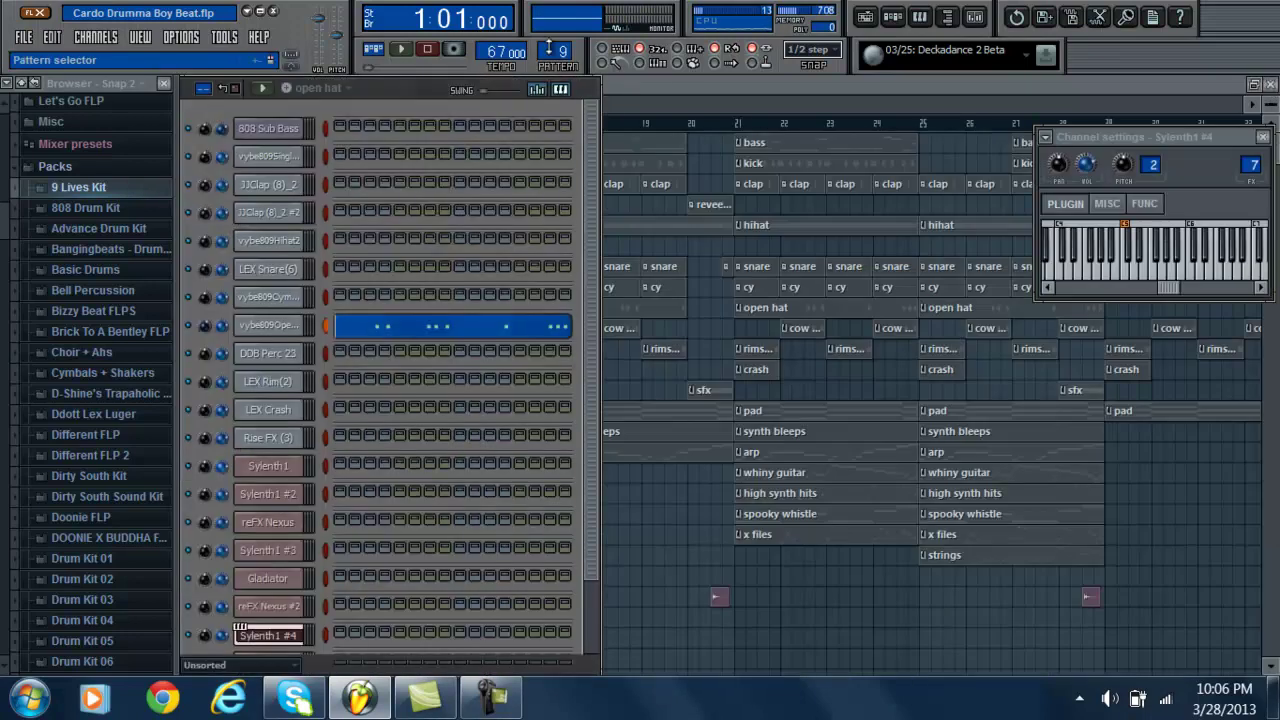
- Play the cow bell pattern while viewing its DDB Perc 23 notes in the piano roll, then close the roll
scroll(550, 40, "up", 1)
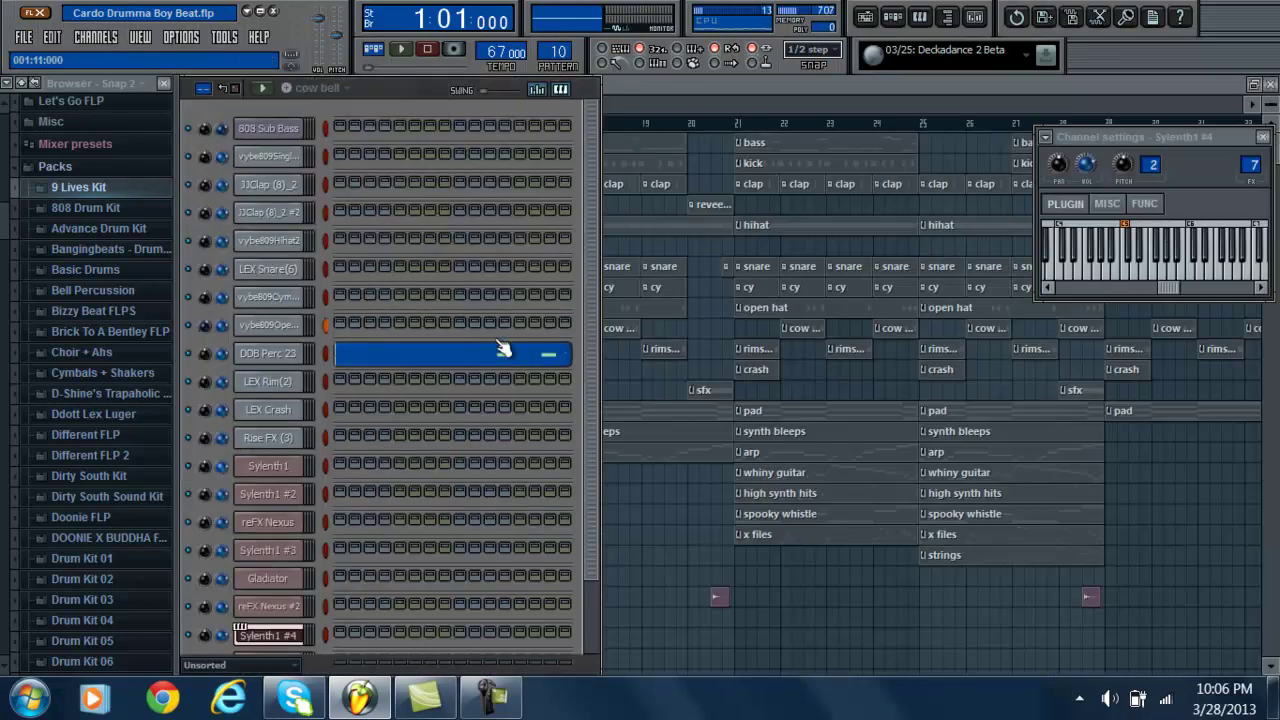
left_click(262, 88)
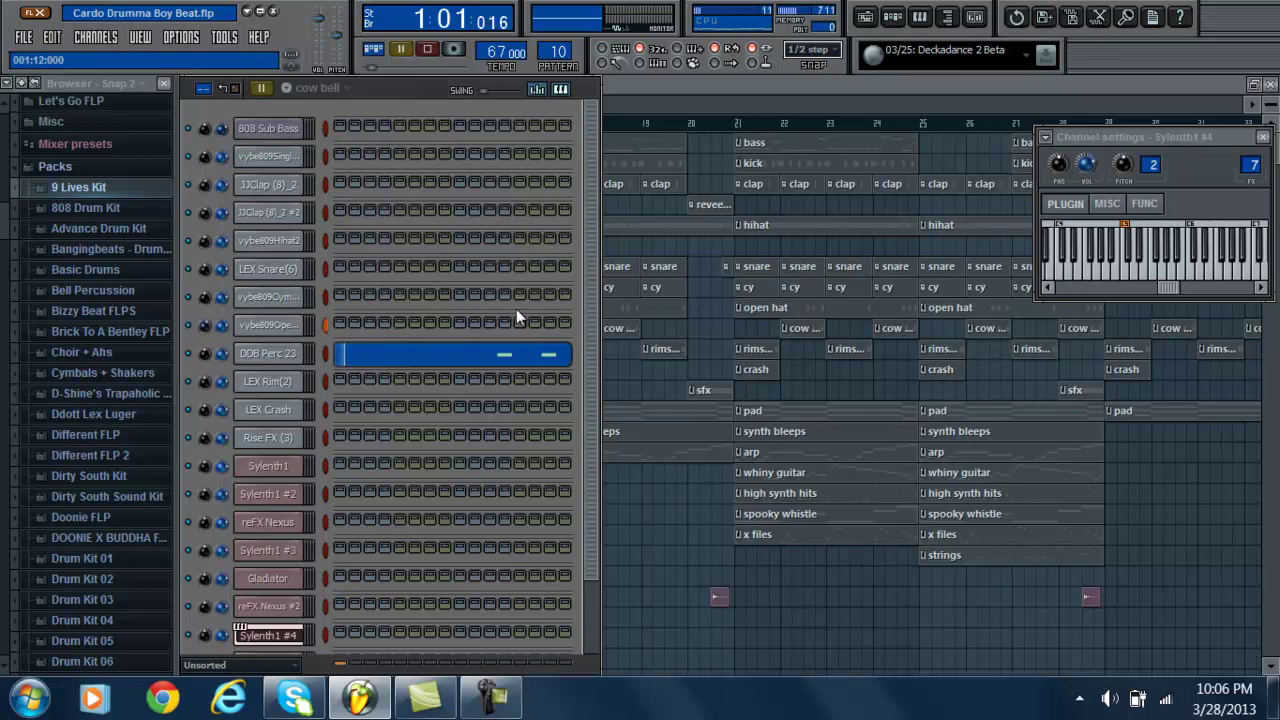
left_click(505, 353)
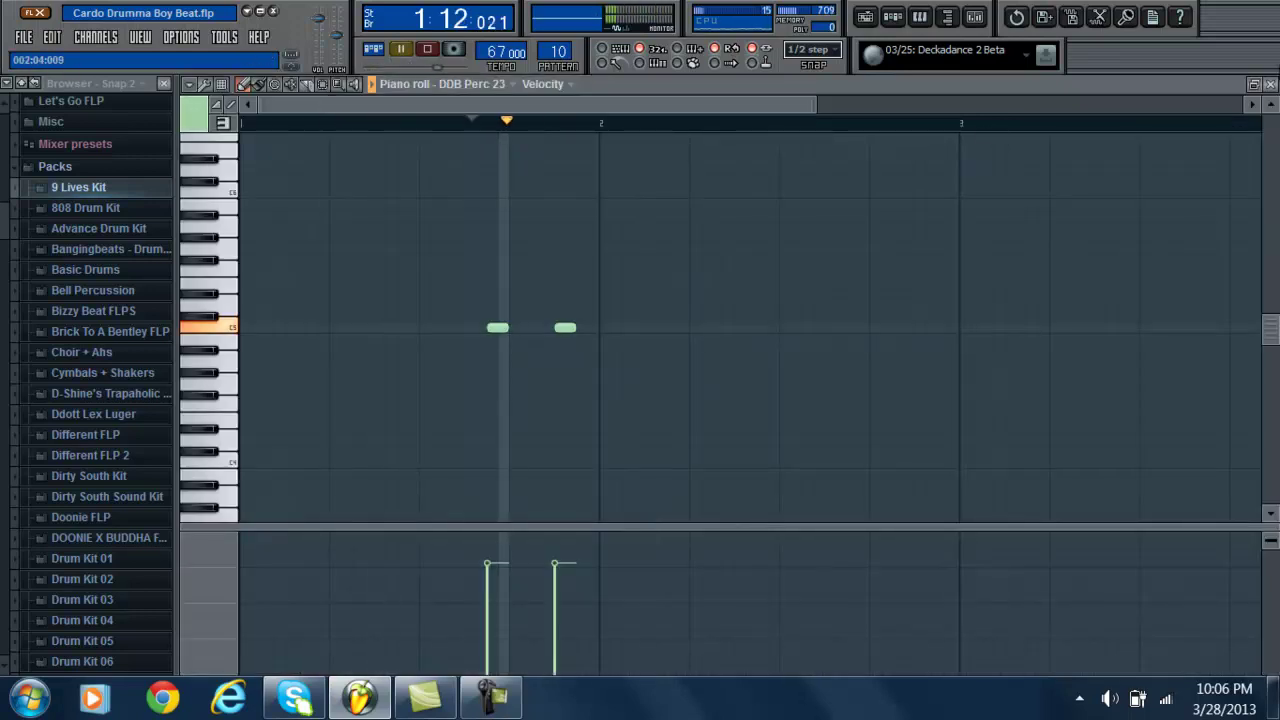
left_click(1270, 85)
- Audition the rimshot pattern on LEX Rim(2) and the crash pattern on LEX Crash, stopping playback after each
scroll(553, 50, "up", 1)
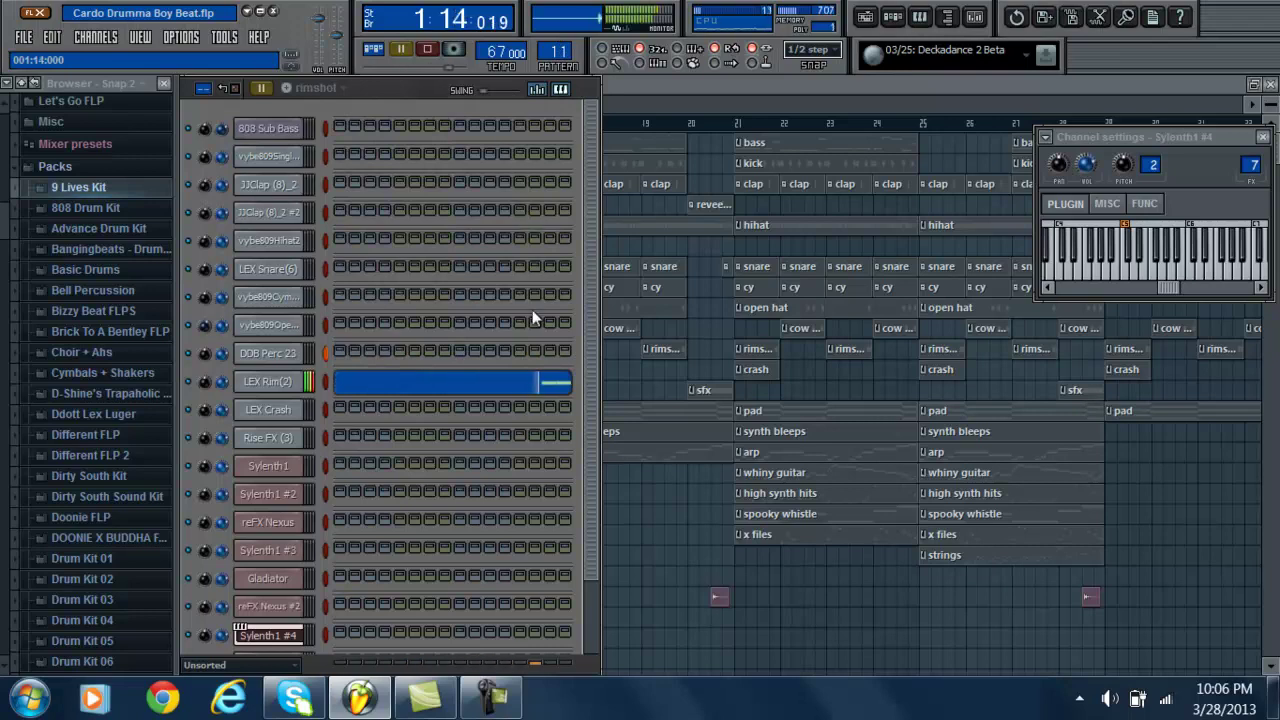
left_click(427, 50)
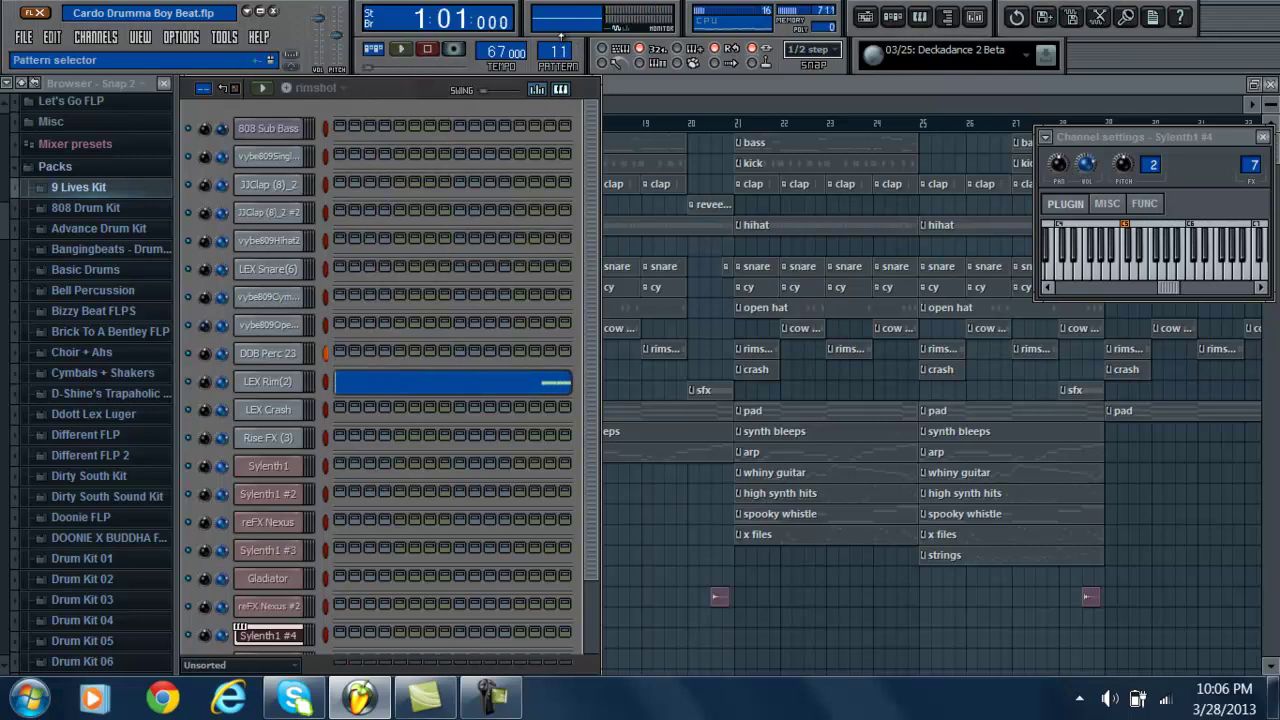
scroll(557, 50, "up", 1)
left_click(400, 49)
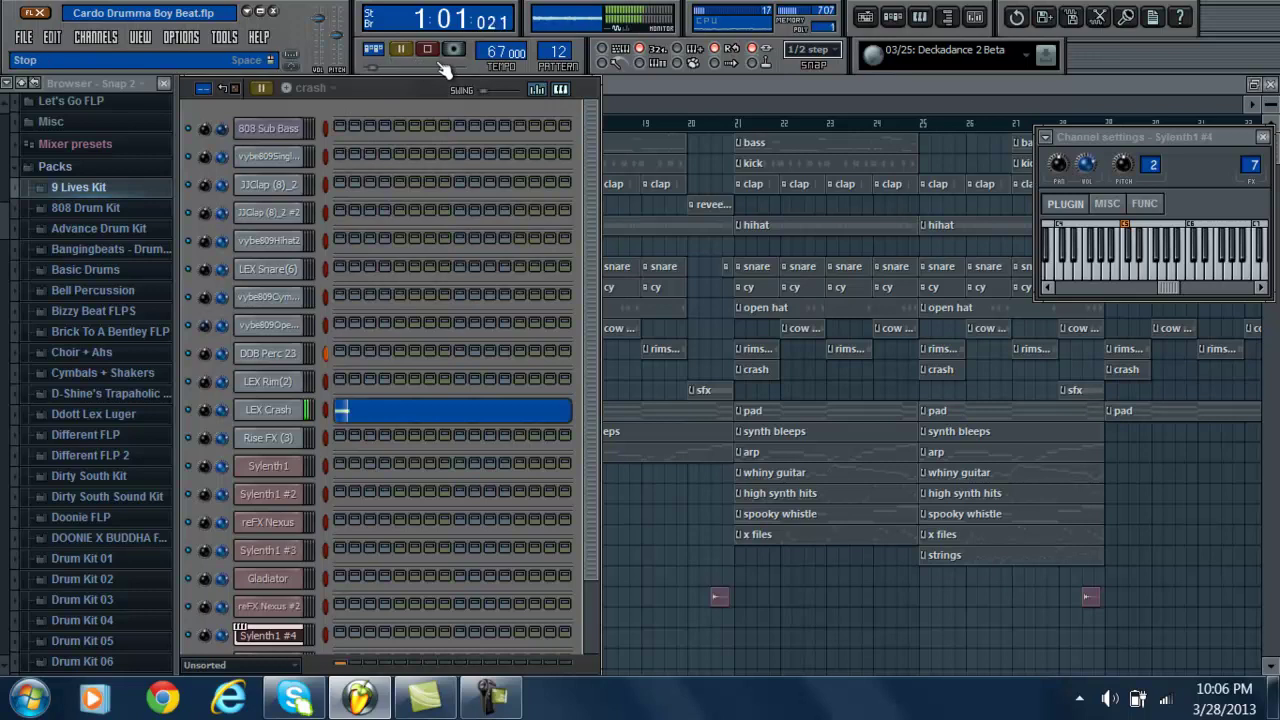
left_click(427, 49)
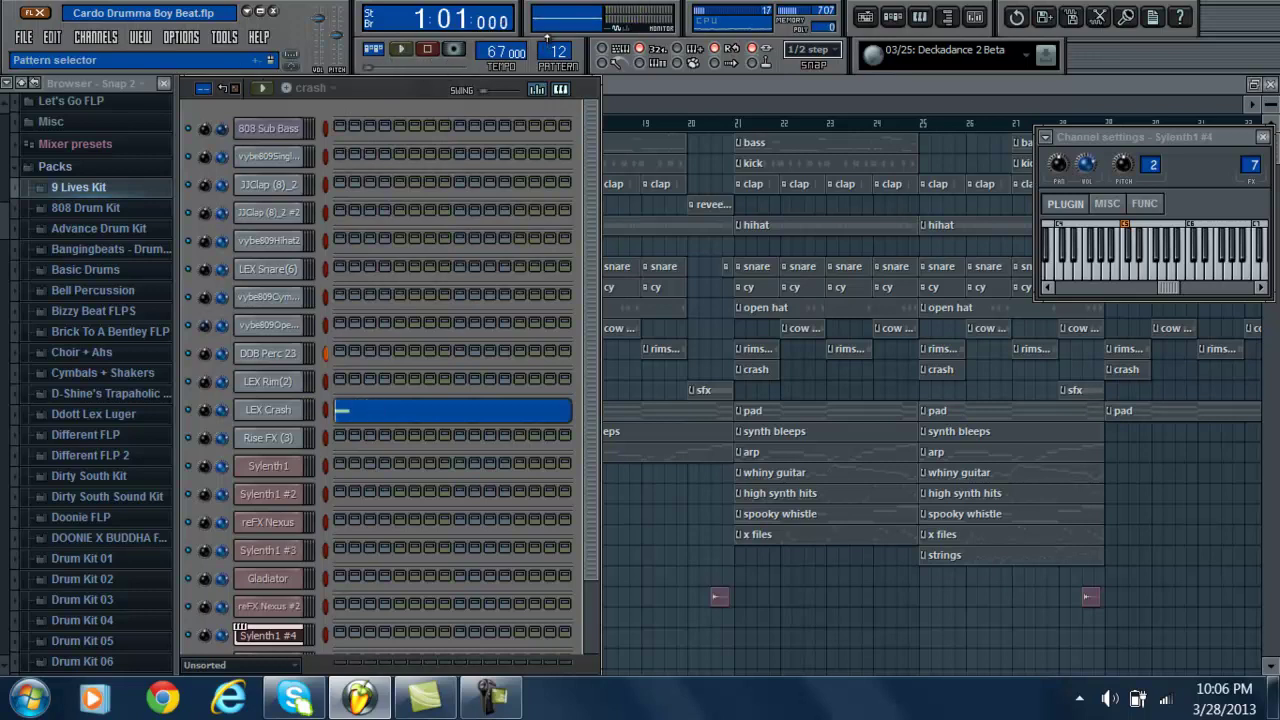
- Play the sfx pattern with its Rise FX (3) note shown in the piano roll, then stop playback and close the roll
scroll(552, 50, "up", 1)
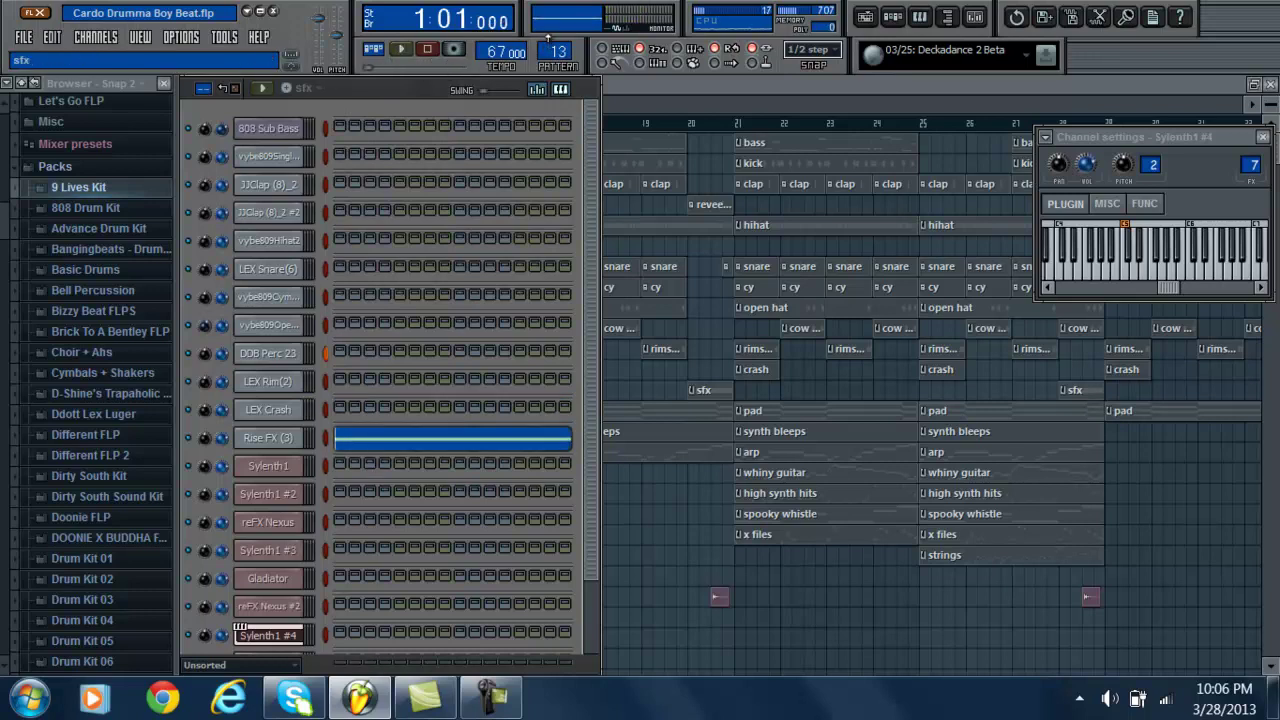
left_click(471, 442)
left_click(405, 52)
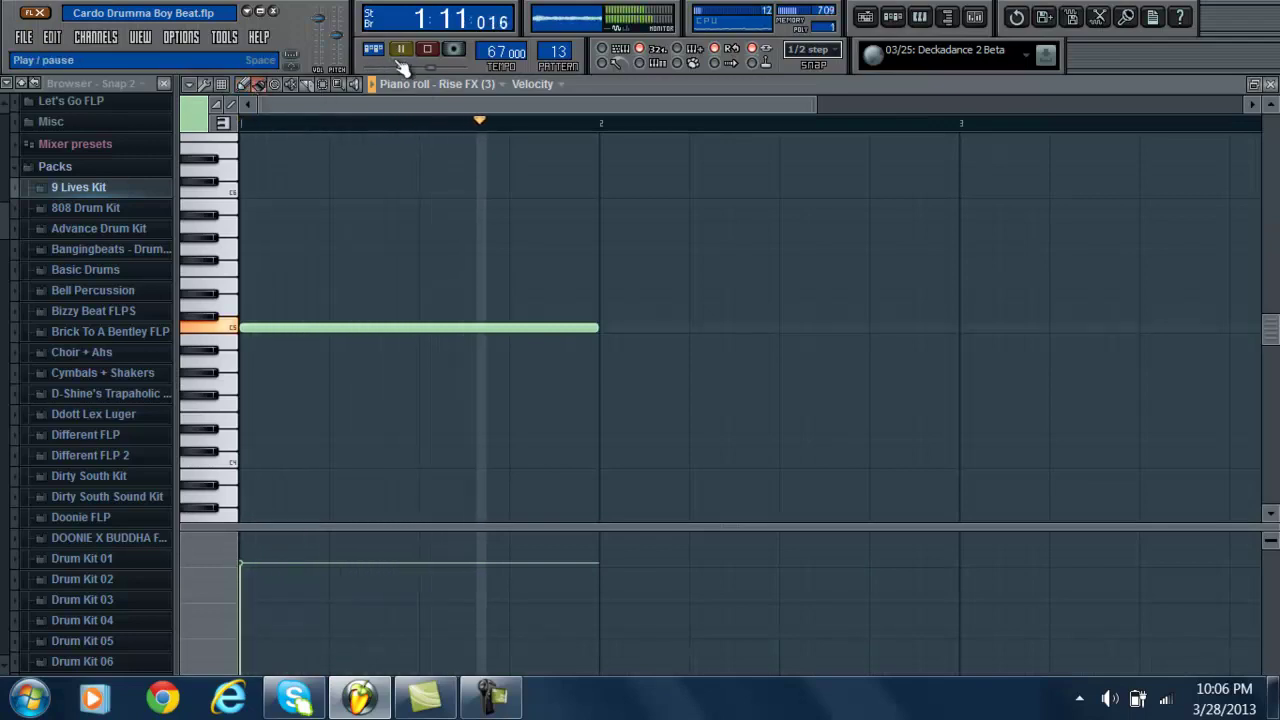
left_click(428, 50)
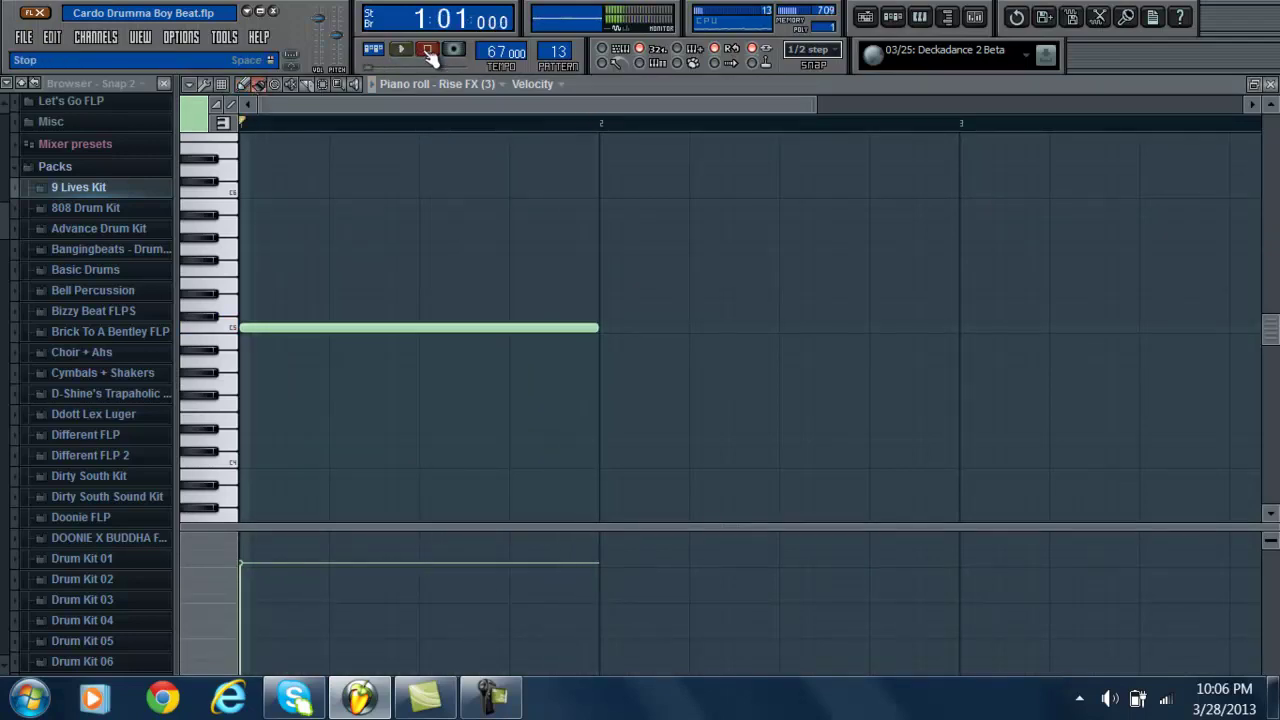
left_click(1270, 85)
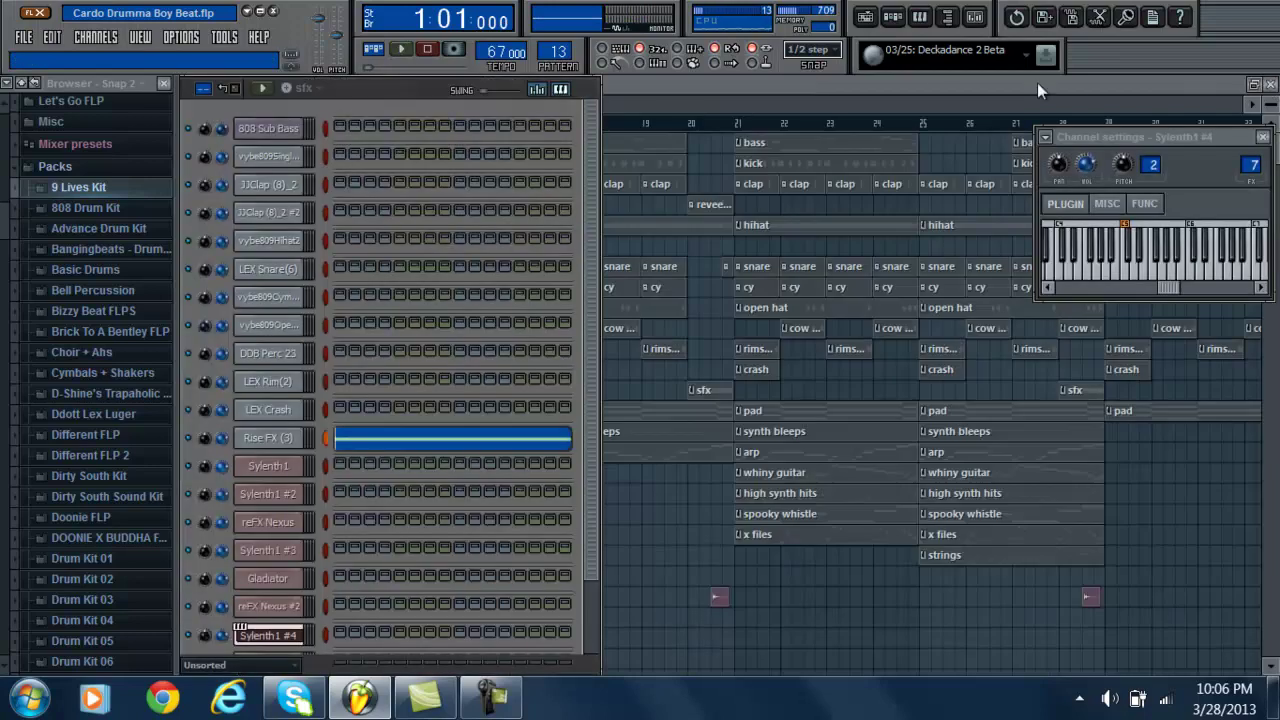
- Step through the pad and synth bleeps patterns, then return to the bass pattern
left_click_drag(552, 51, 552, 44)
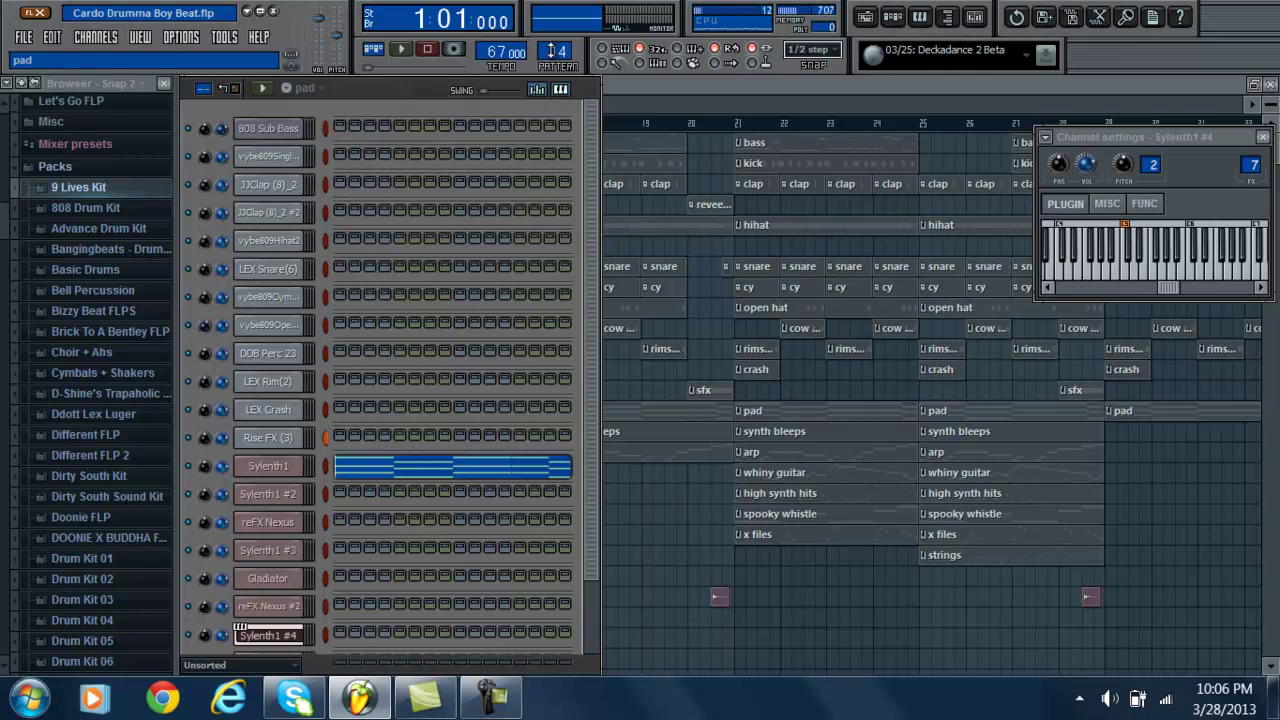
left_click_drag(556, 50, 556, 37)
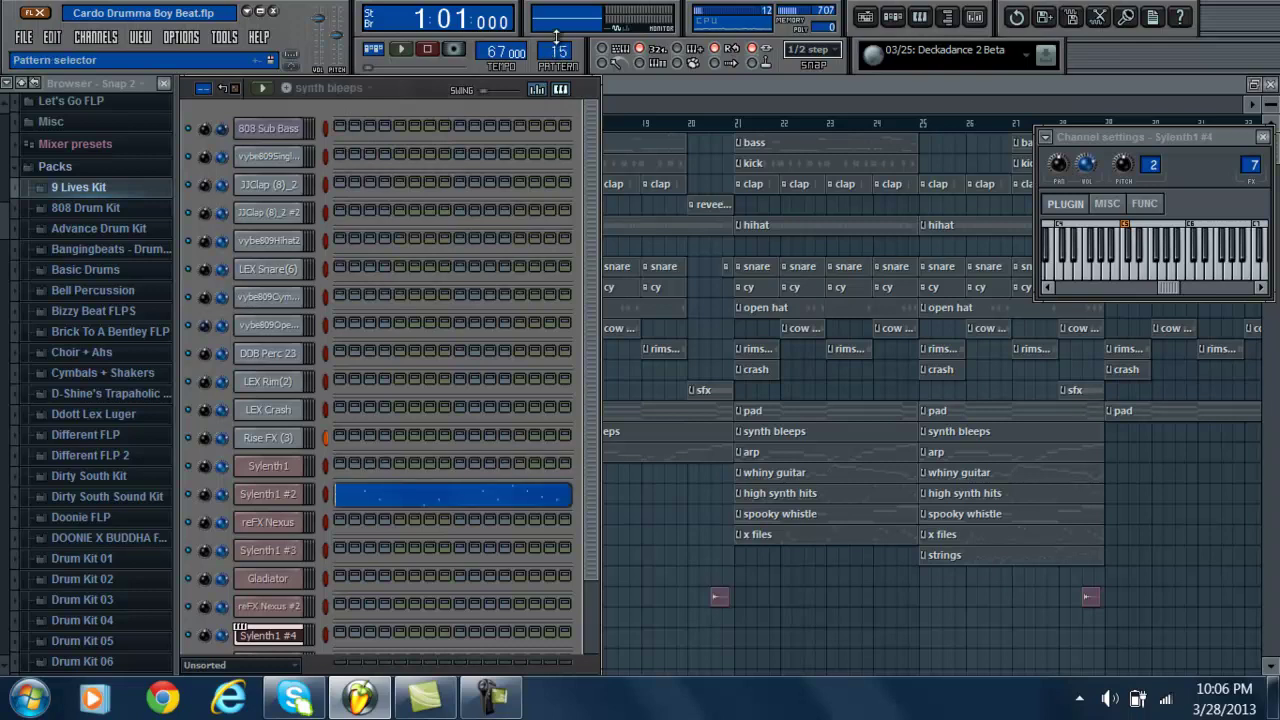
left_click_drag(556, 37, 634, 198)
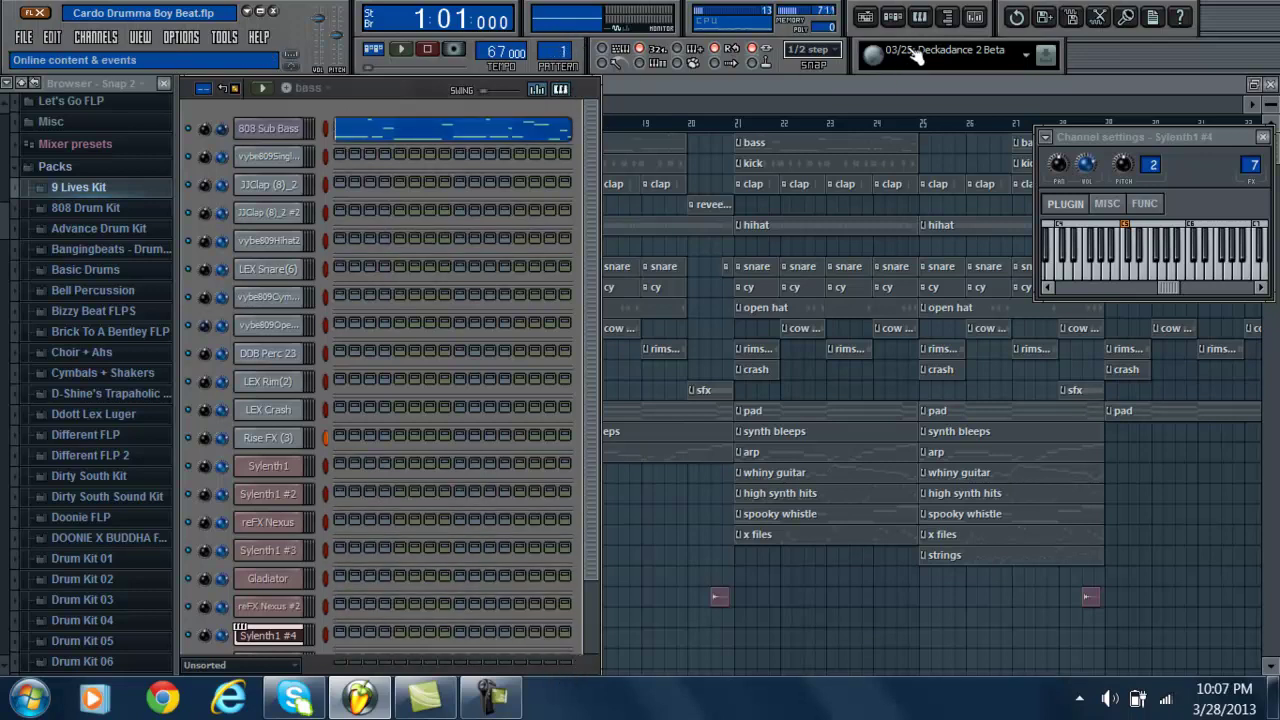
- Hide the step sequencer and channel settings, and select bars 21 to 24 in the playlist
left_click(641, 89)
left_click(325, 84)
left_click_drag(737, 126, 920, 126)
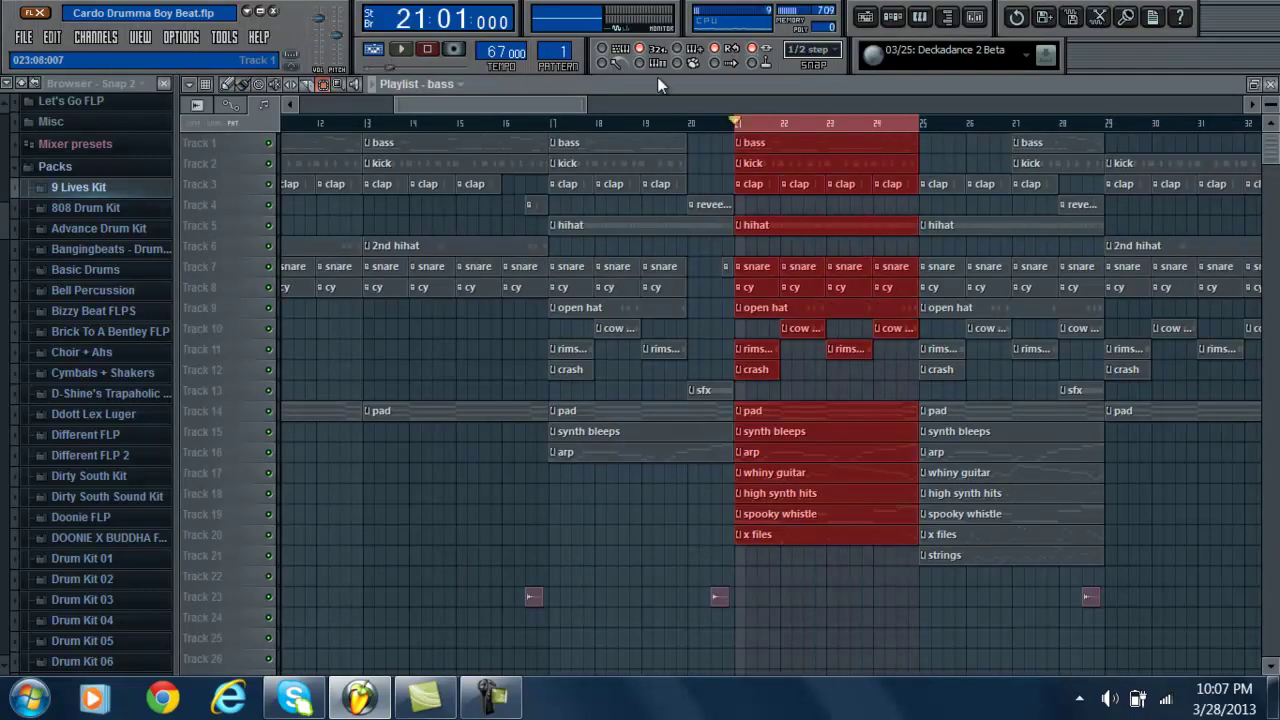
- Open the mixer and show the Fruity Parametric EQ 2 curve on the Sylenth1 #4 track
left_click(974, 20)
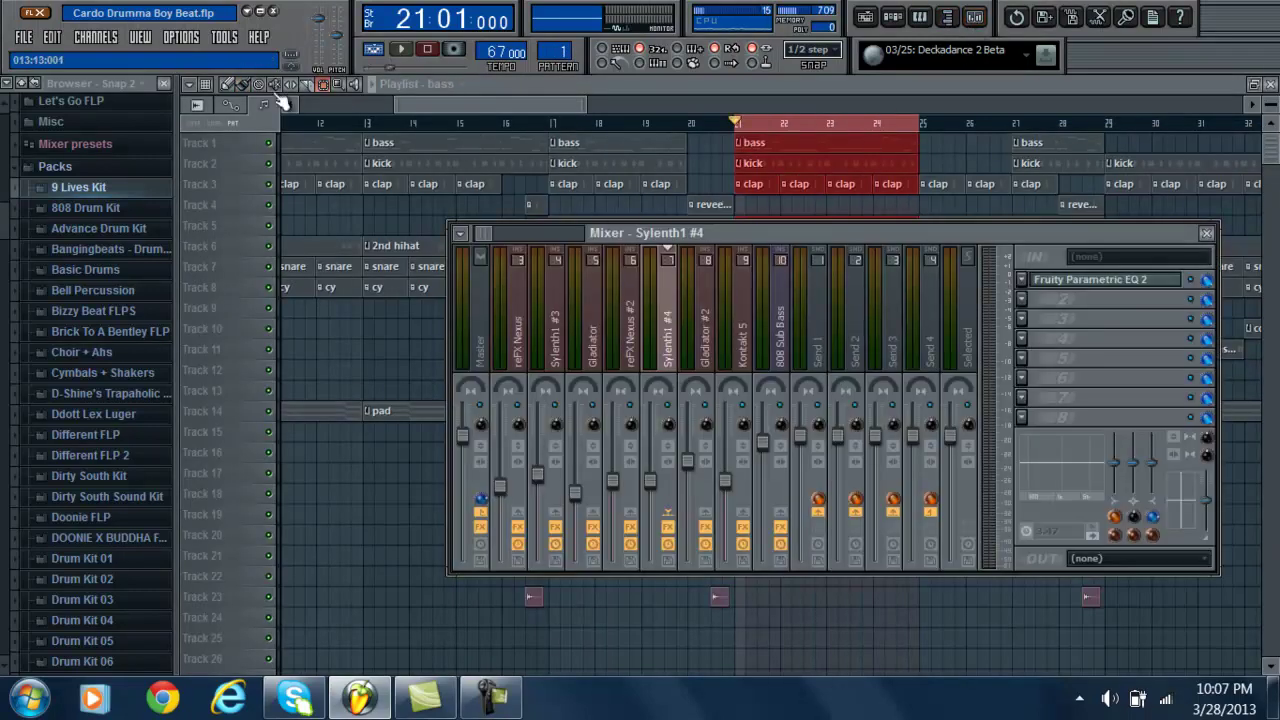
left_click(250, 95)
left_click(974, 18)
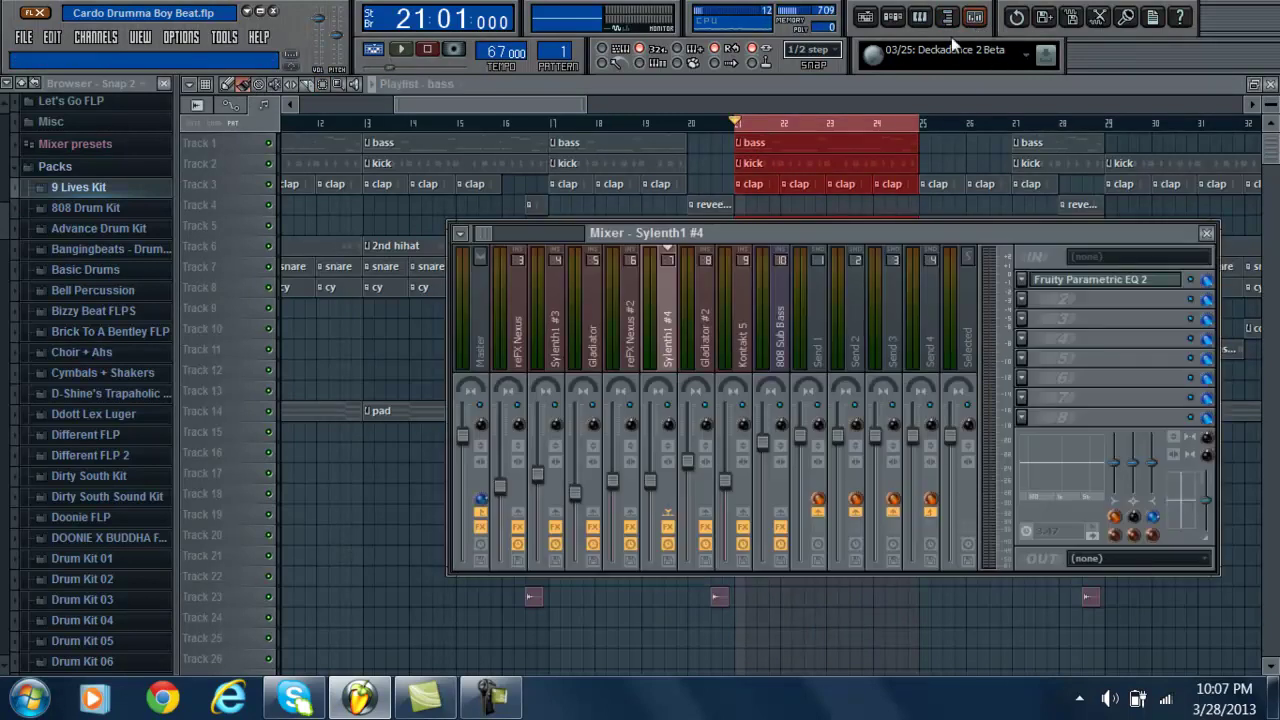
left_click_drag(490, 237, 471, 237)
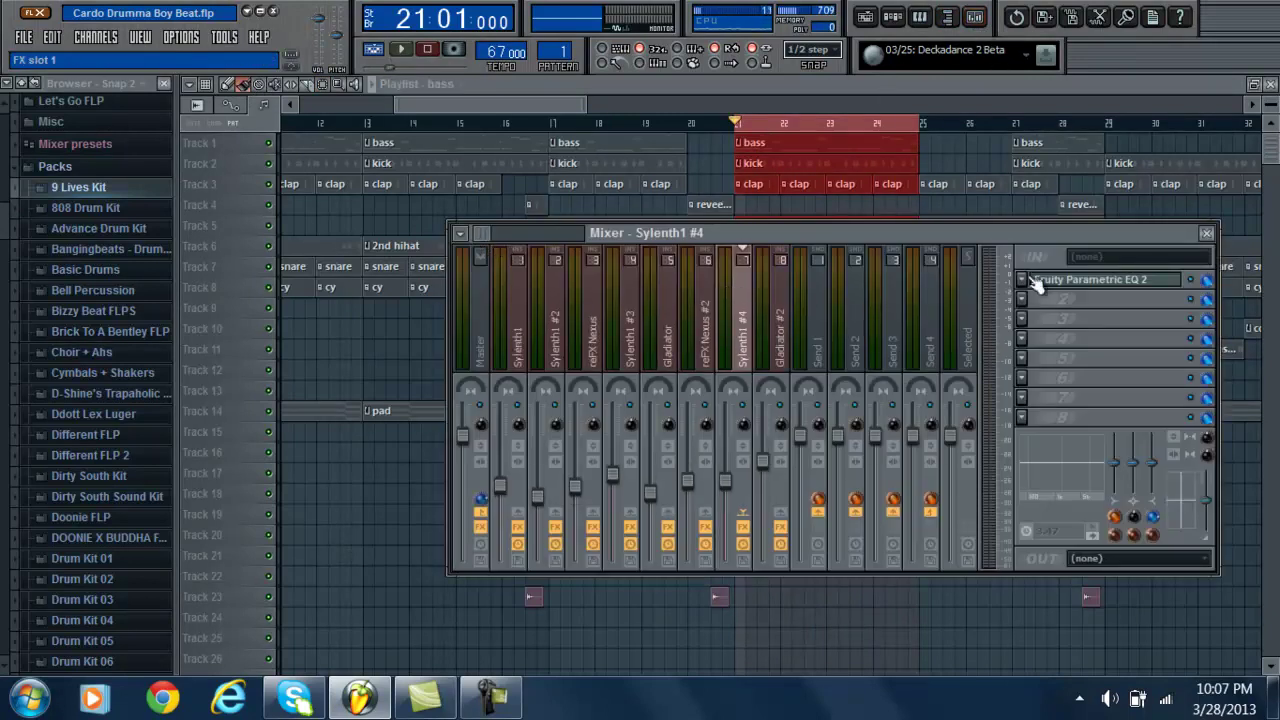
left_click(1068, 288)
left_click(1097, 244)
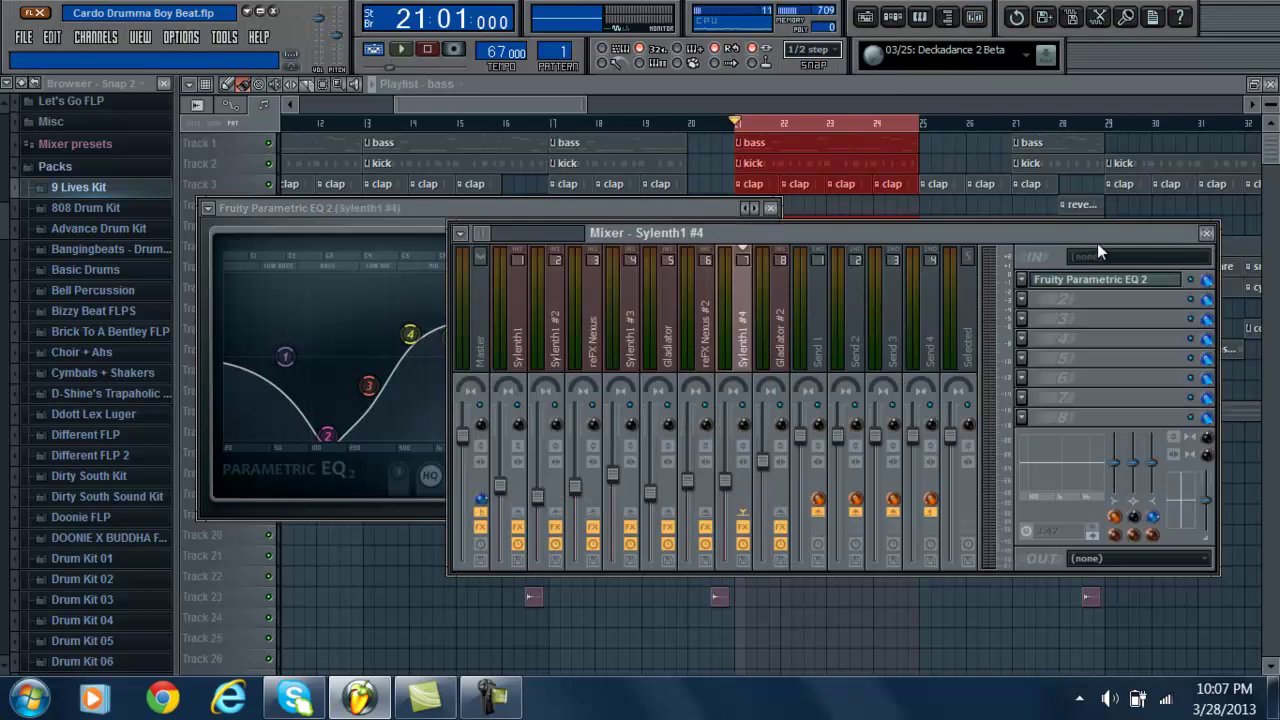
- Open Maximus on the Master track and examine the settings of its low, mid, high and master bands
left_click(493, 302)
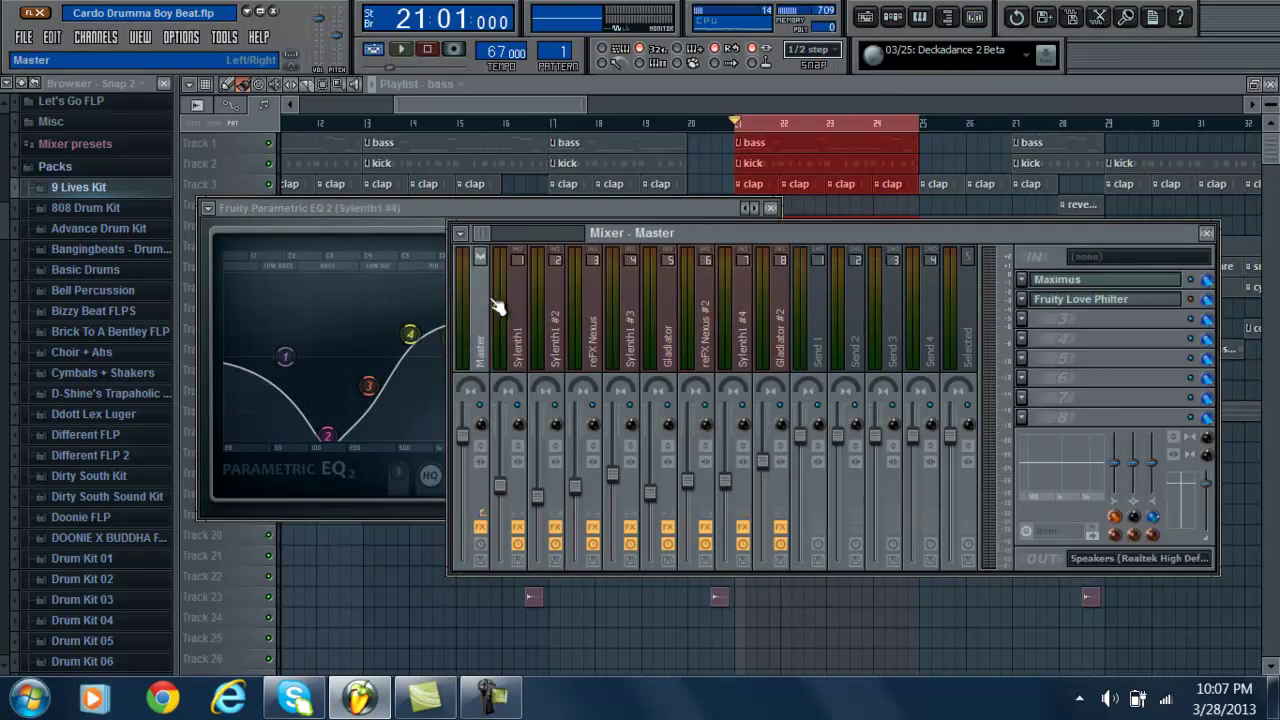
left_click(1070, 283)
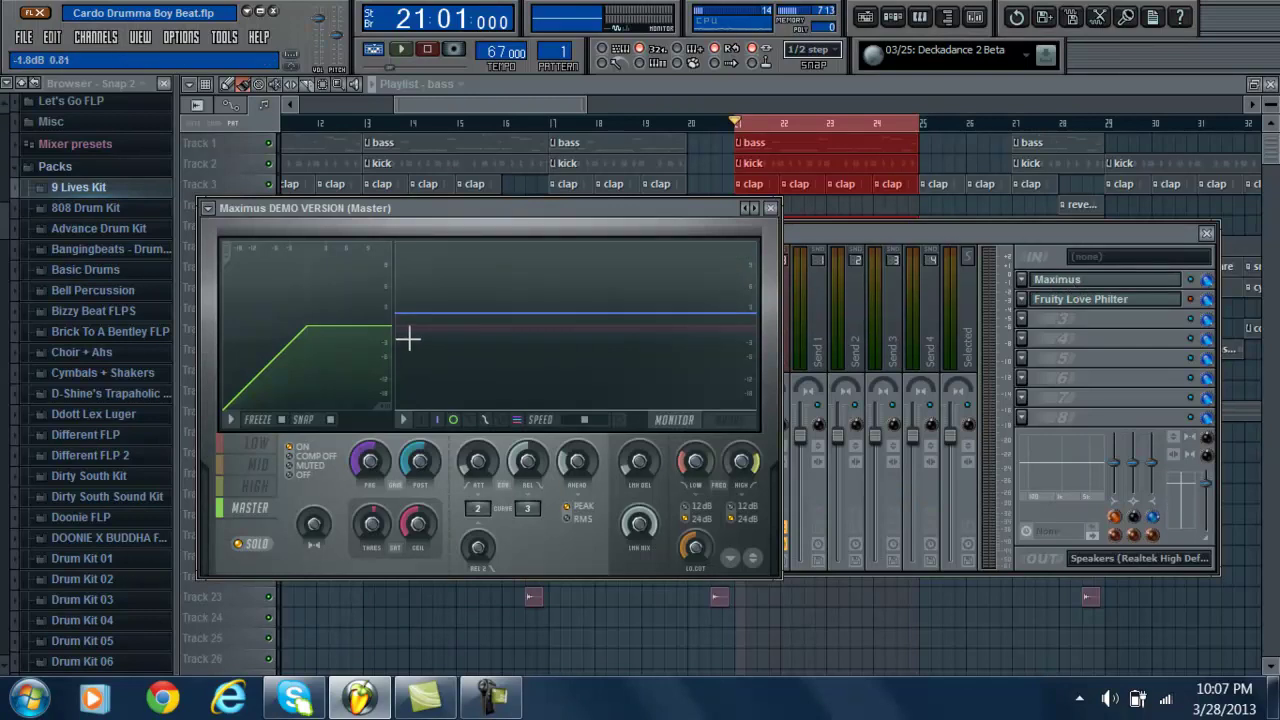
left_click(257, 447)
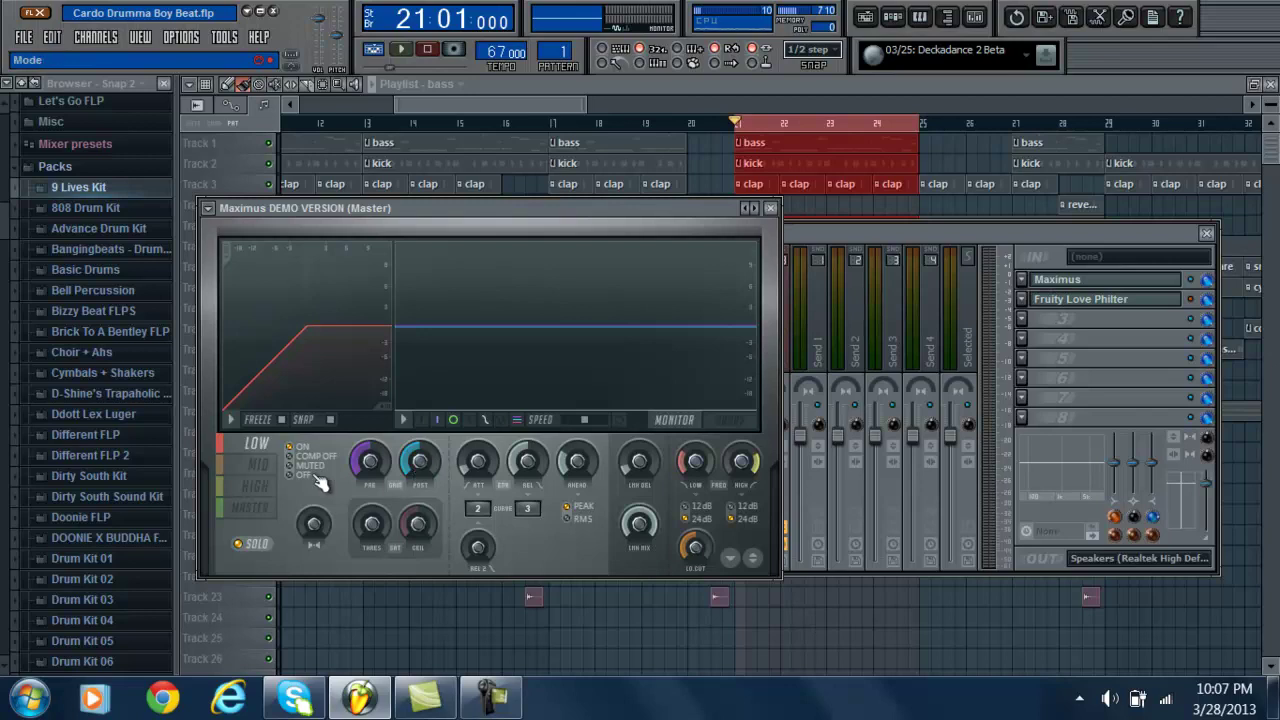
left_click(270, 467)
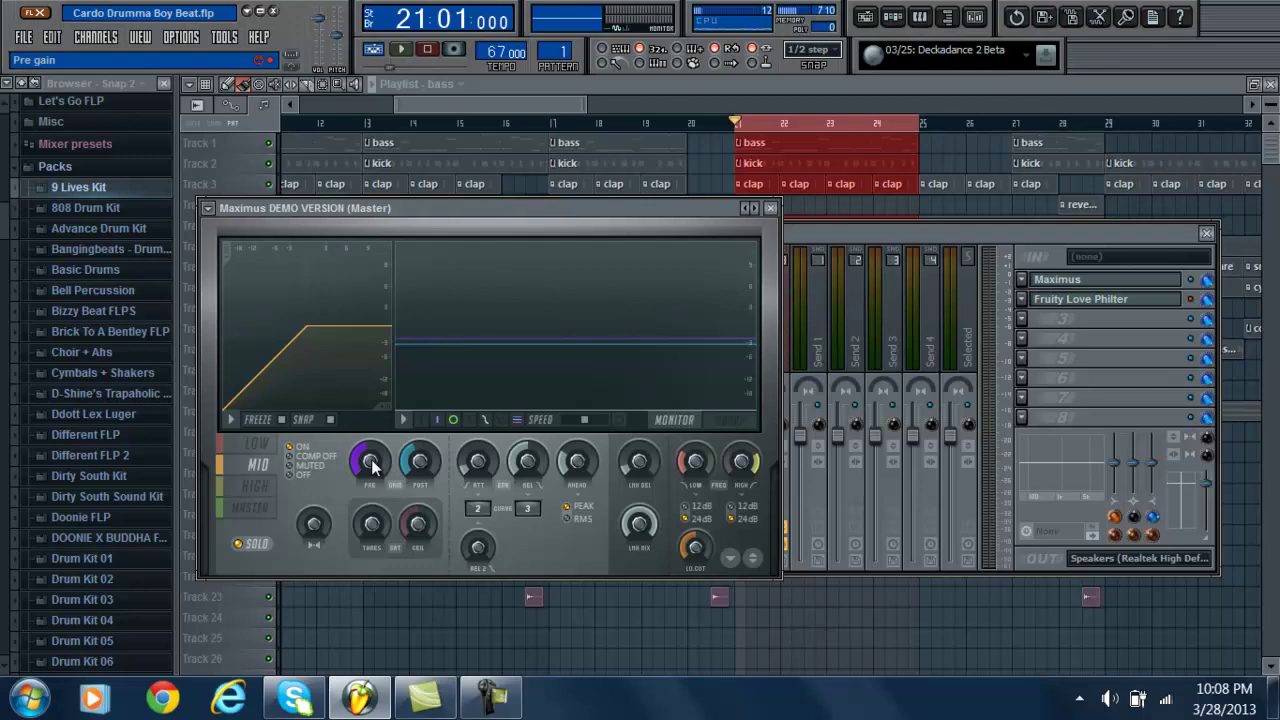
left_click(268, 490)
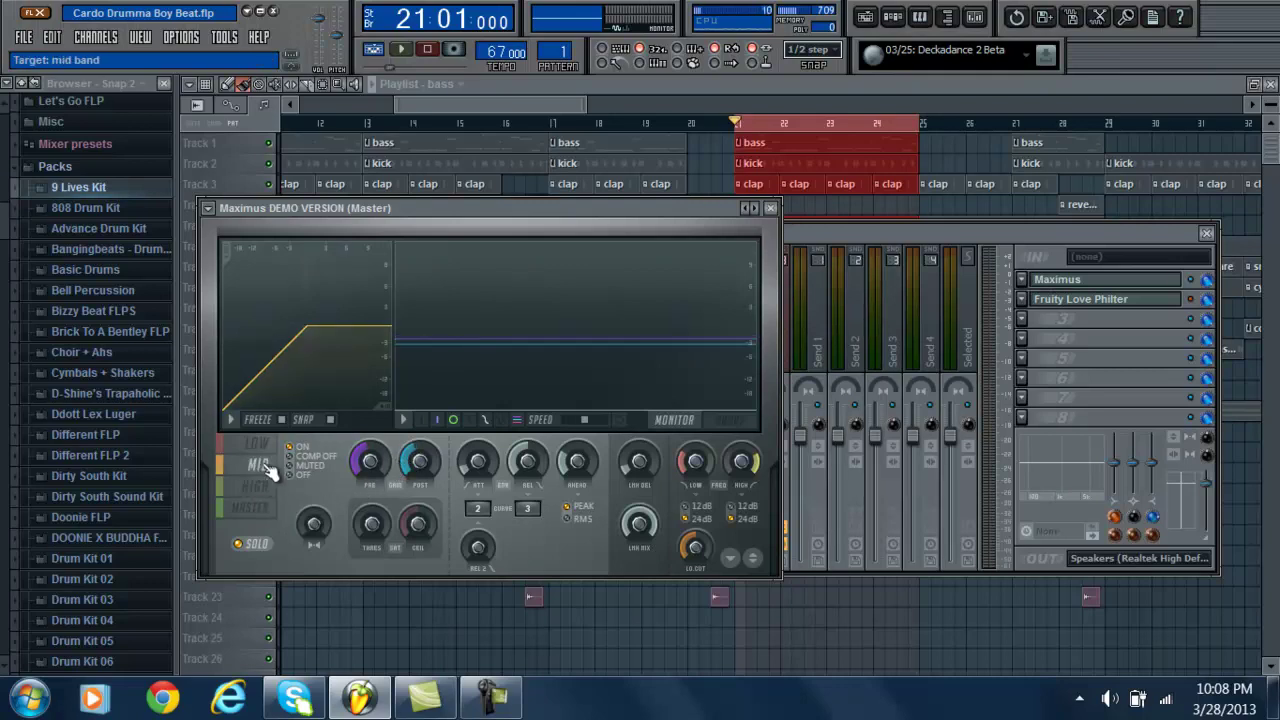
left_click(264, 510)
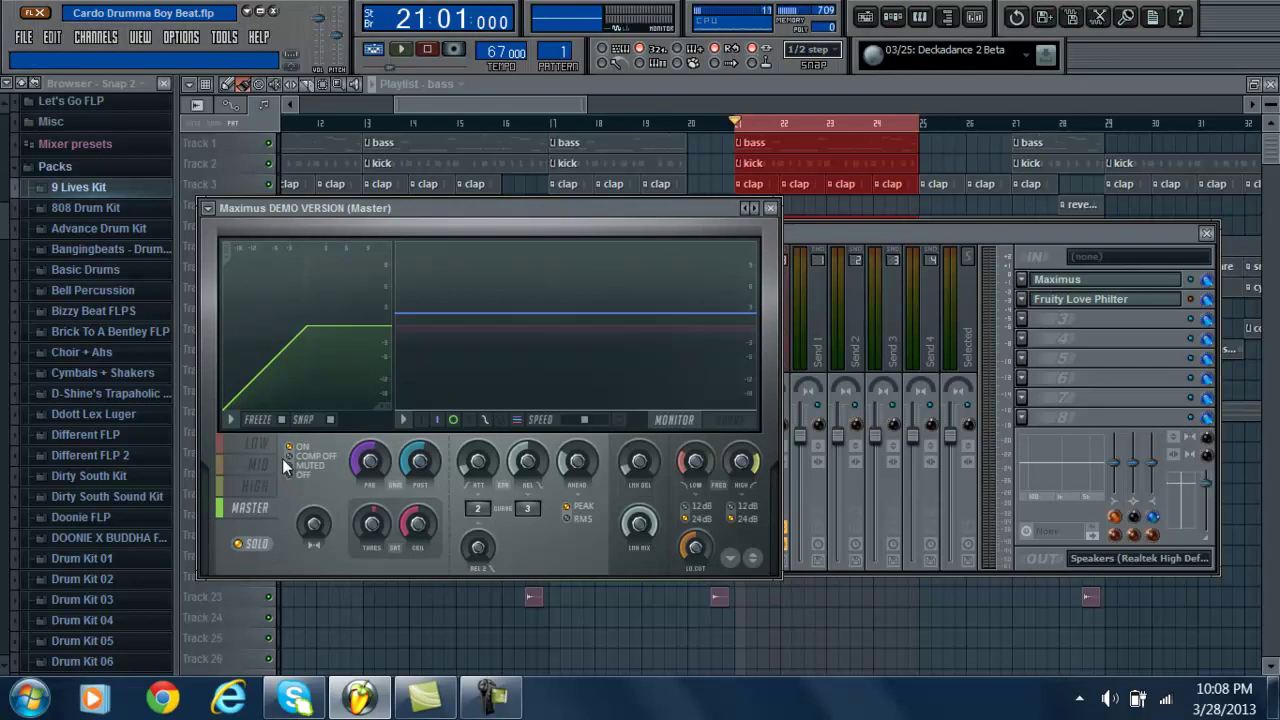
left_click(260, 486)
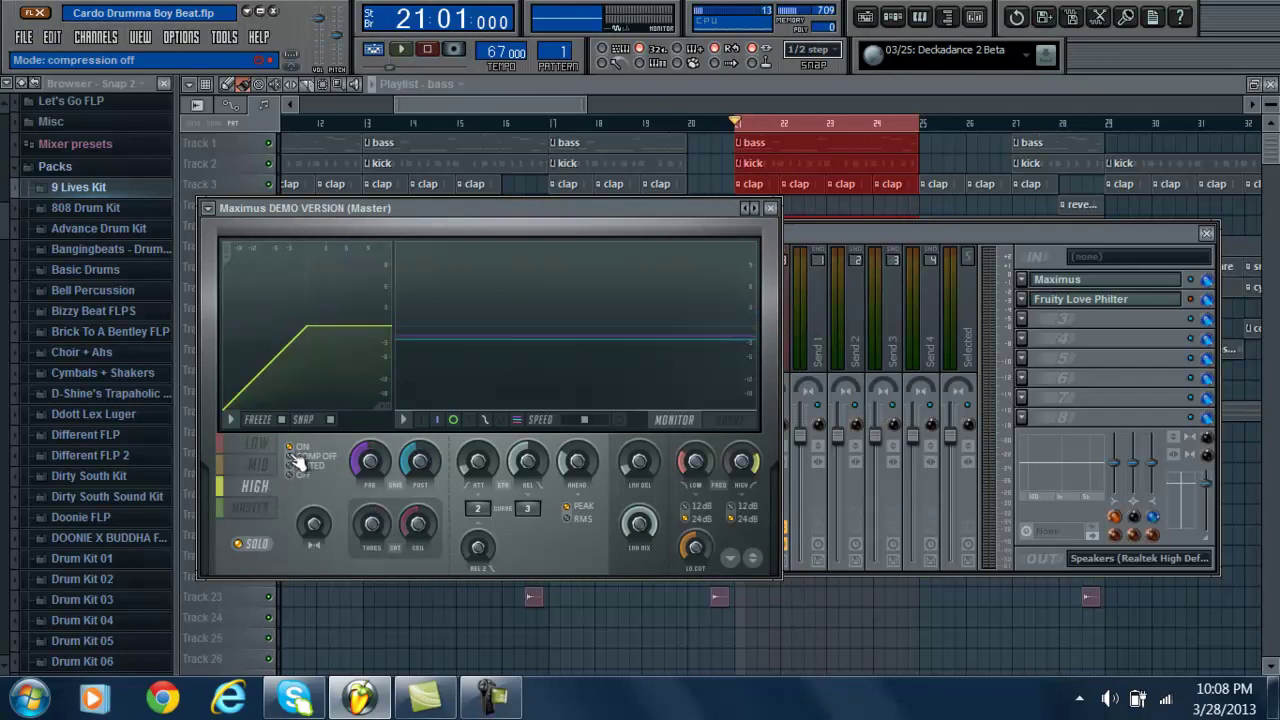
left_click(262, 510)
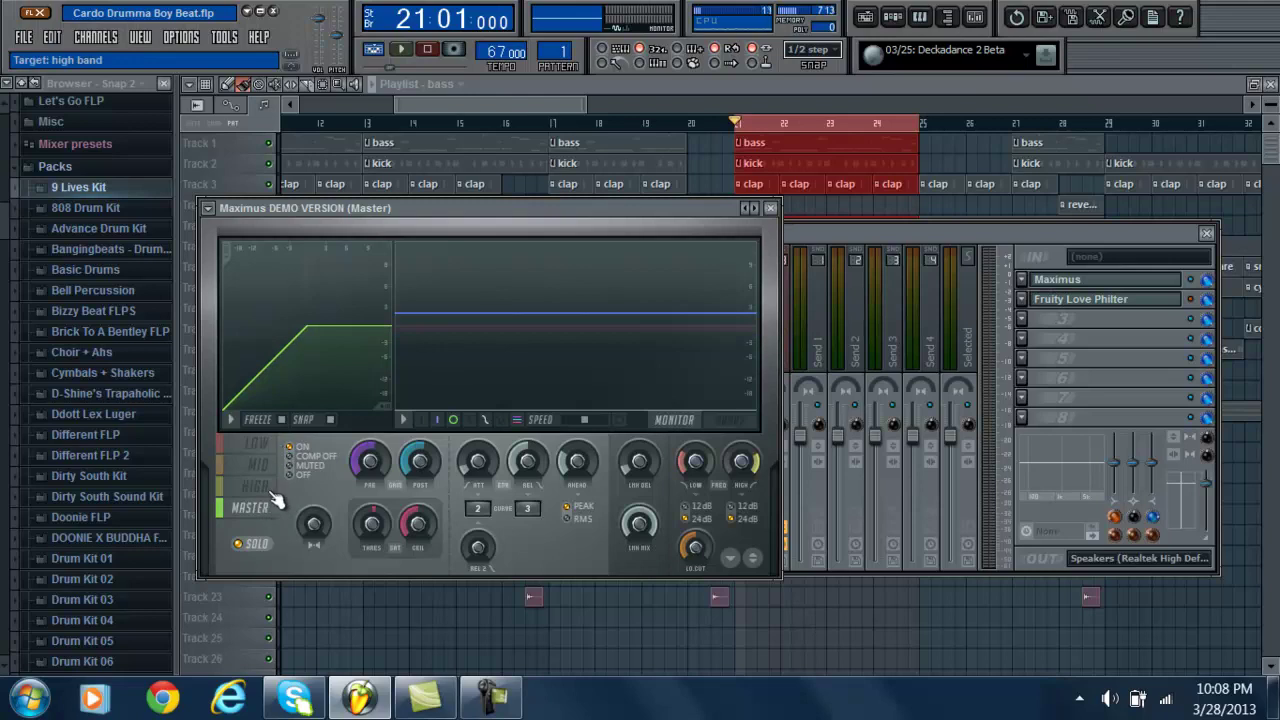
left_click(279, 498)
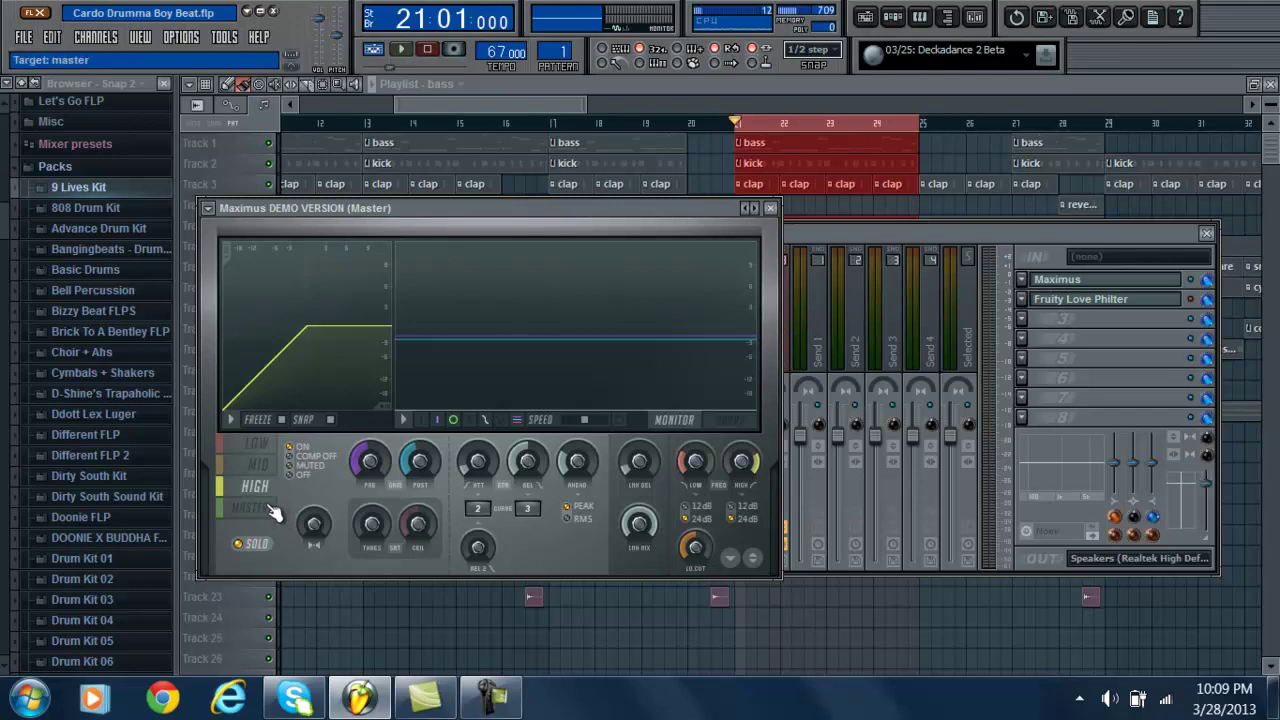
left_click(272, 508)
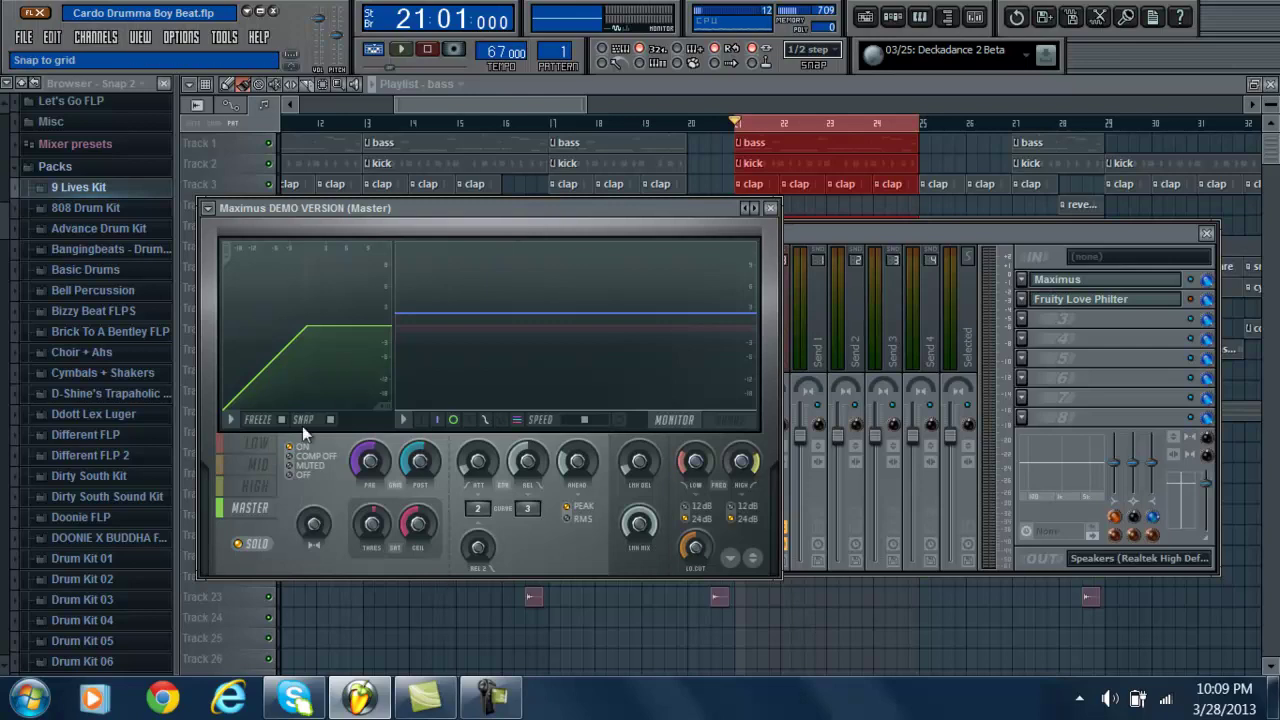
- Bring the mixer forward and look over the volume levels of the instrument and drum tracks
left_click(856, 232)
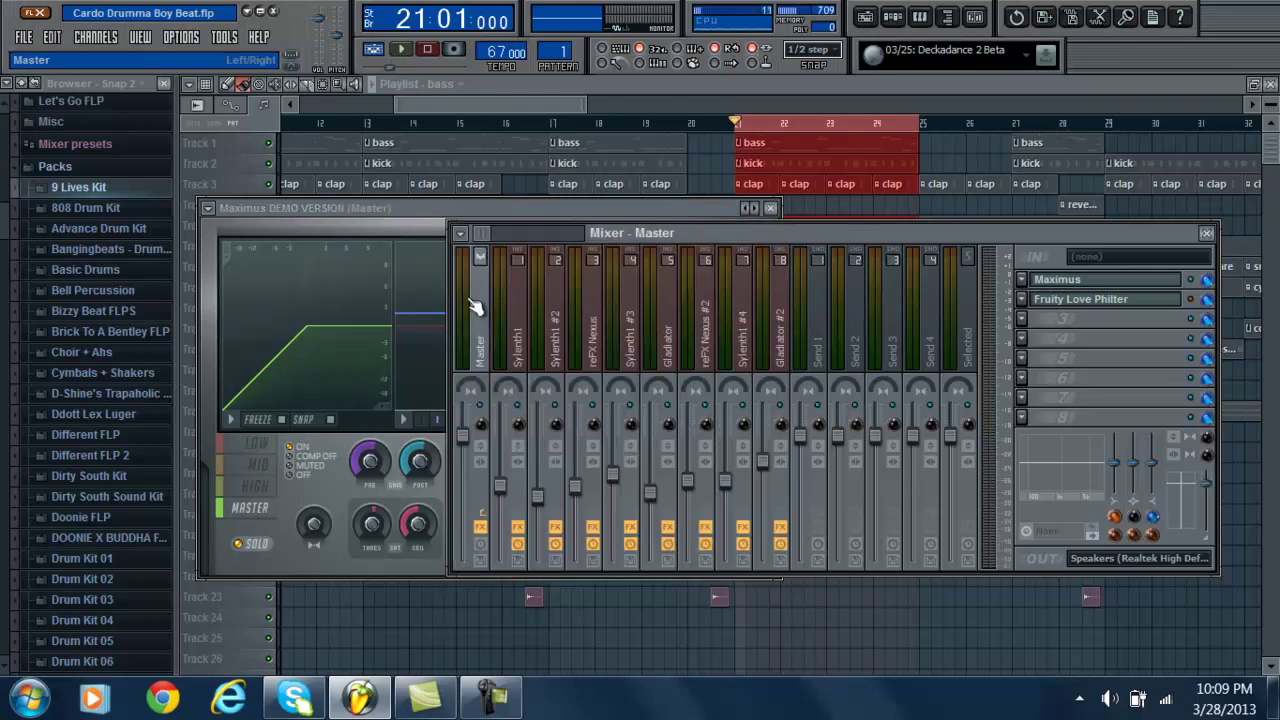
left_click_drag(484, 236, 496, 234)
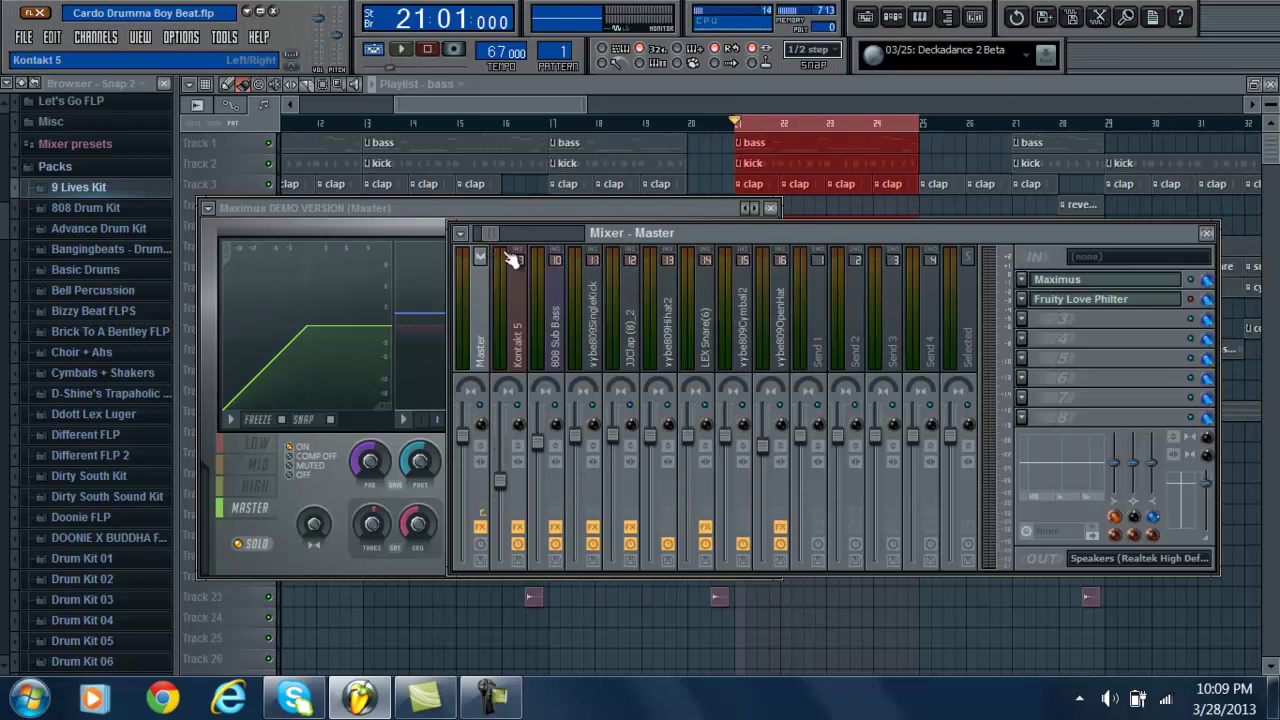
left_click_drag(490, 236, 478, 236)
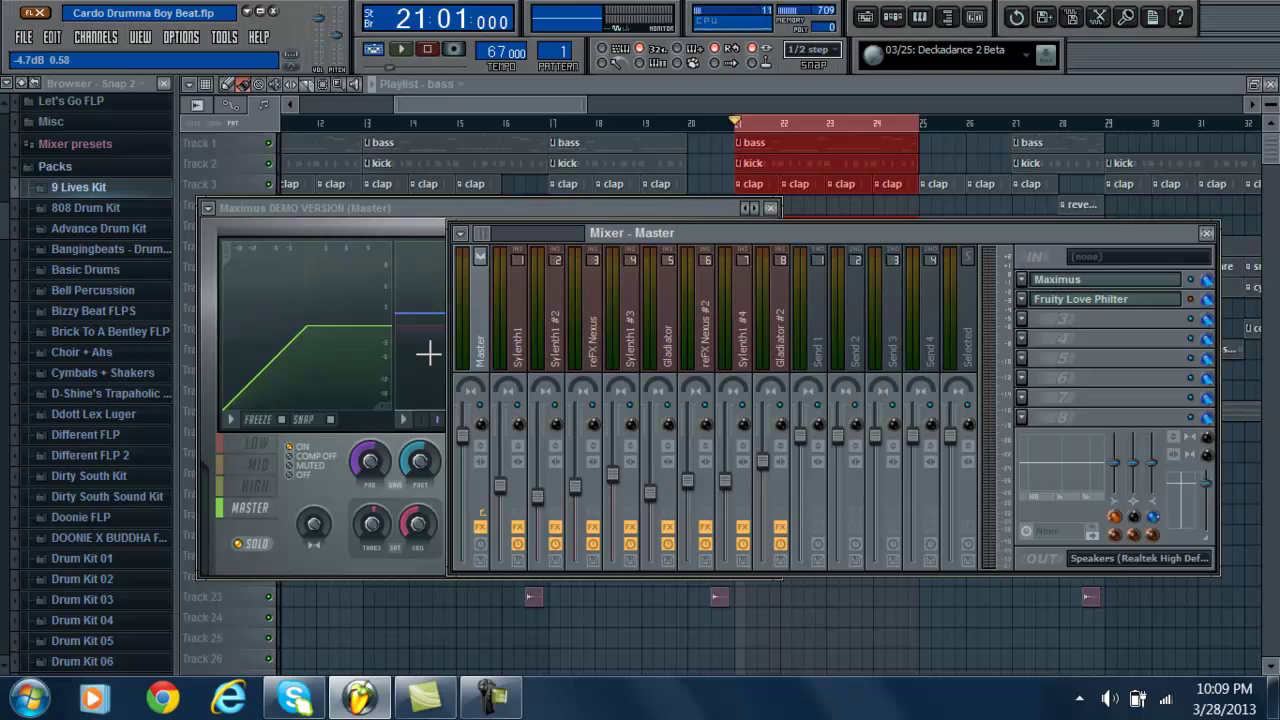
left_click_drag(480, 235, 481, 234)
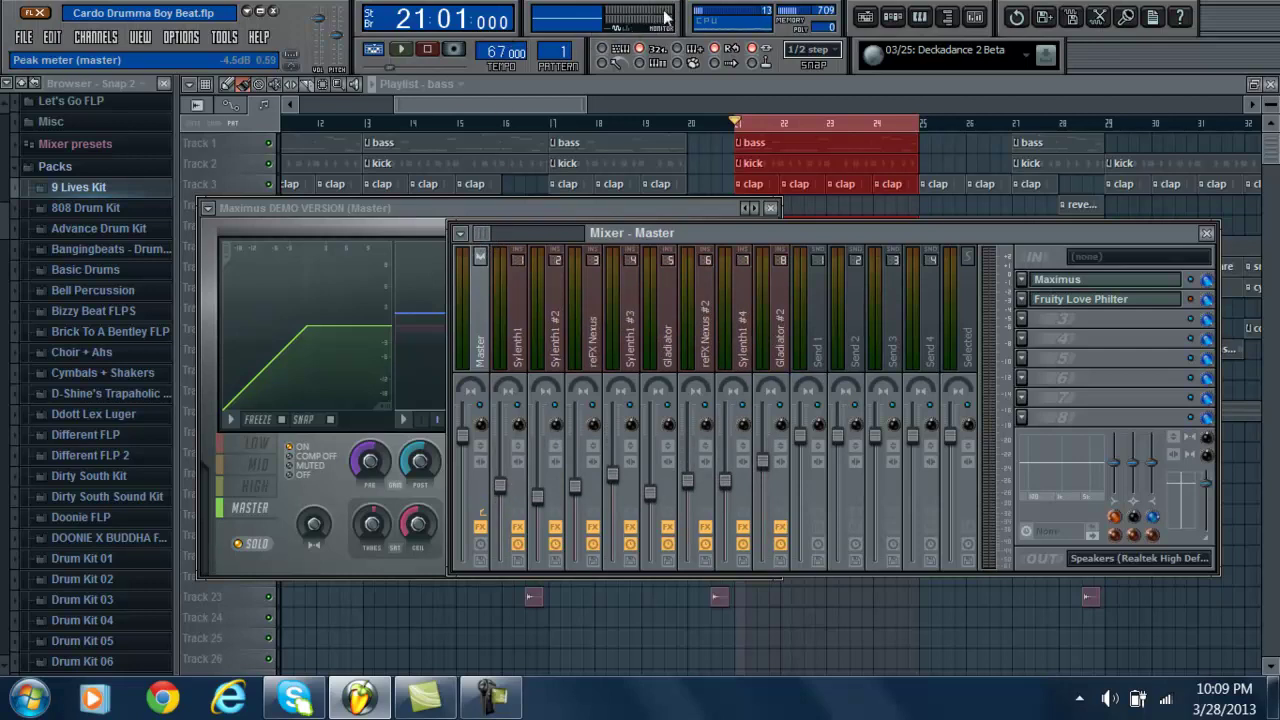
left_click_drag(480, 231, 507, 249)
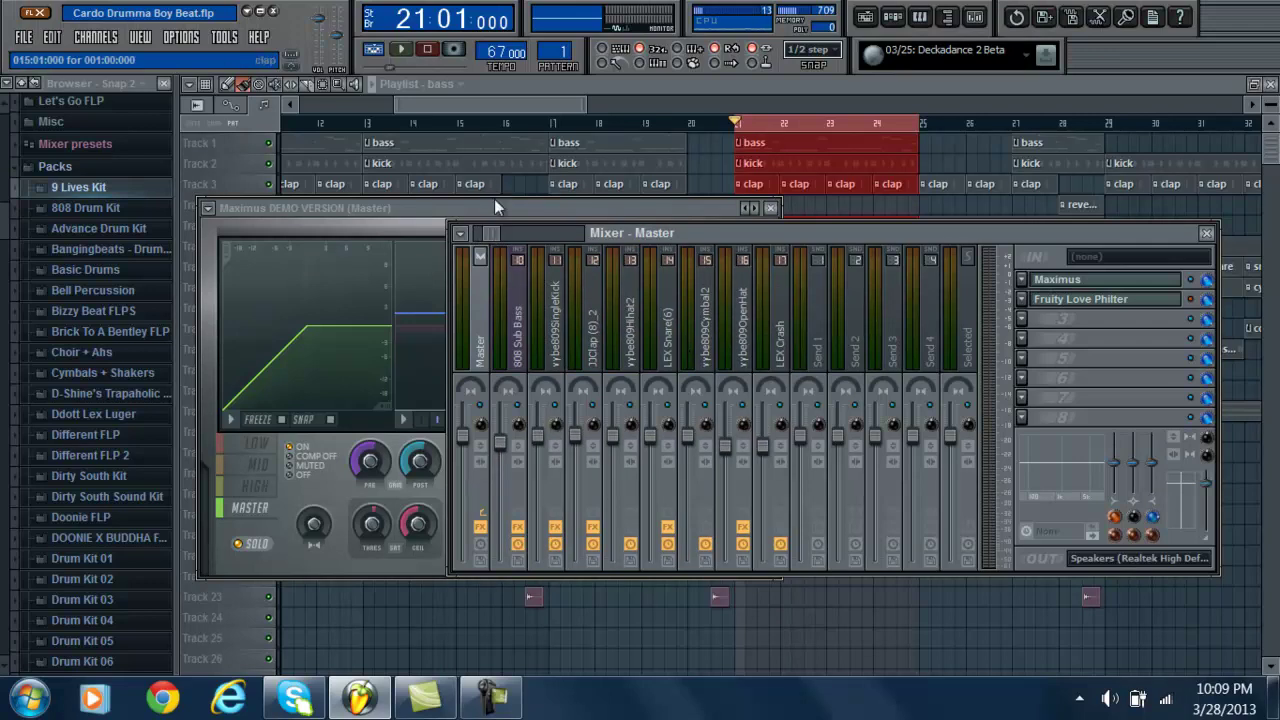
left_click_drag(495, 229, 481, 232)
- Review the Maximus low, mid and high bands against the mixer levels, ending on the master band
left_click(376, 207)
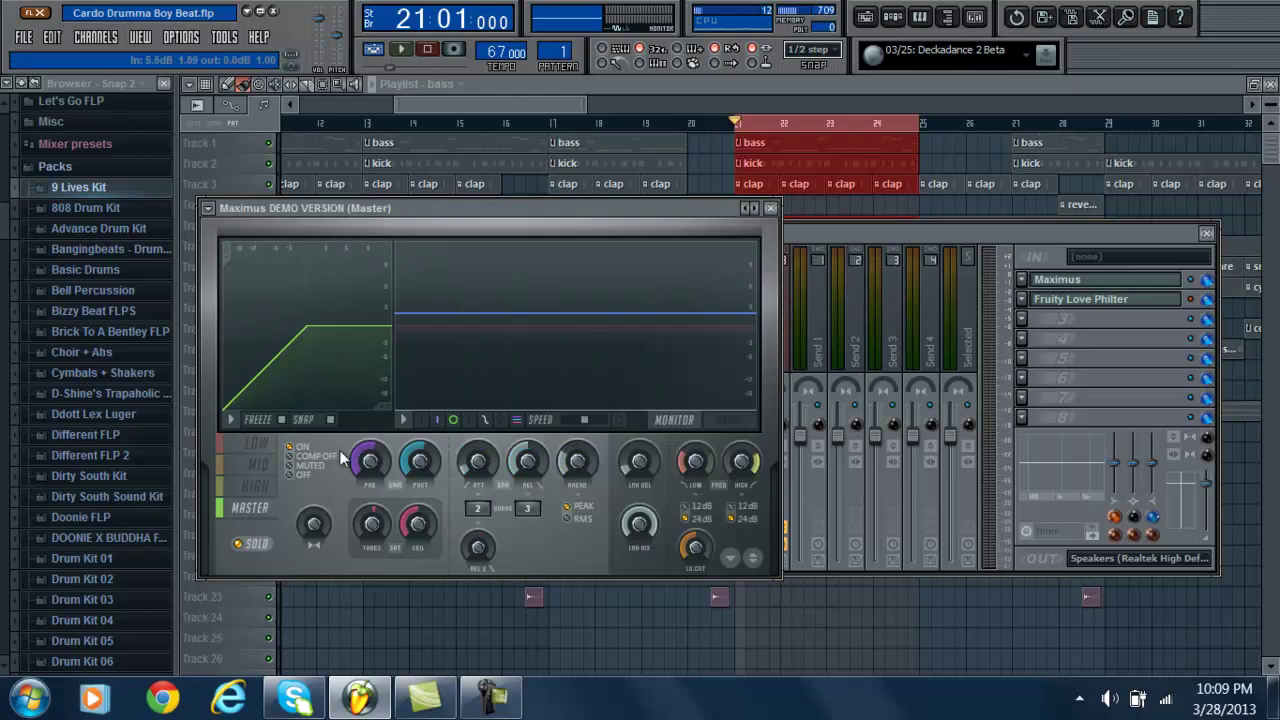
left_click(255, 445)
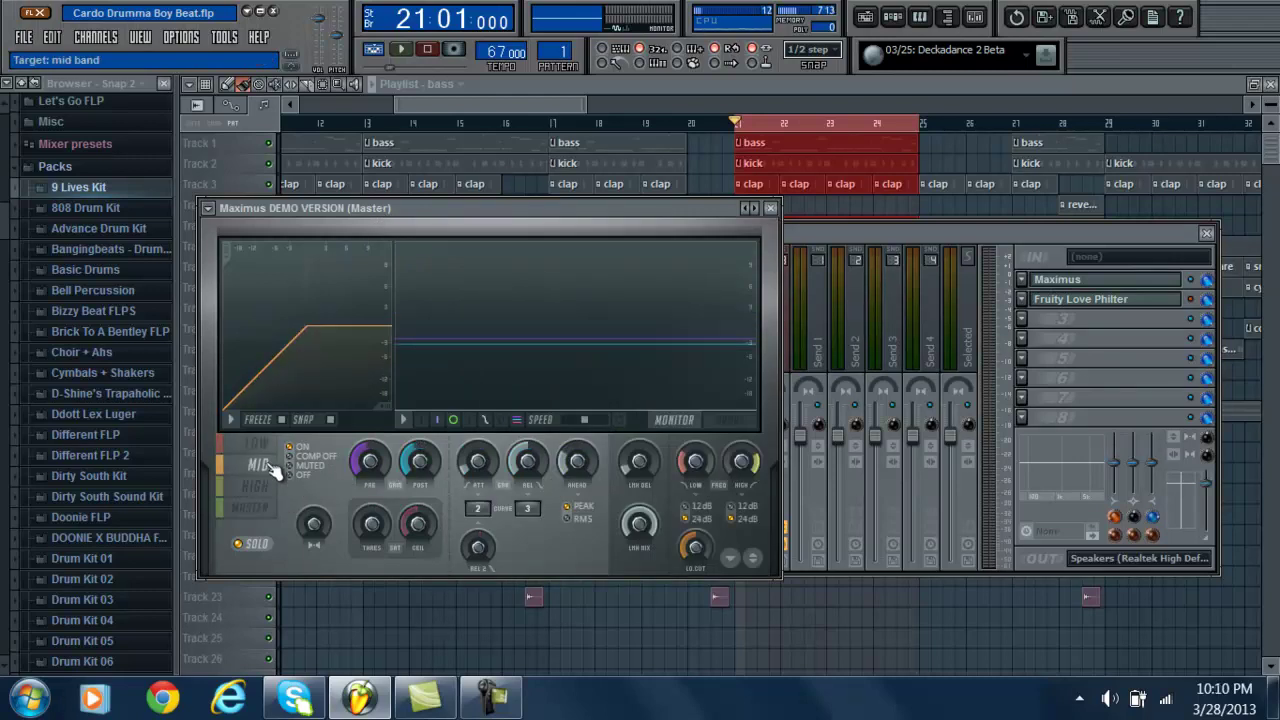
left_click(256, 487)
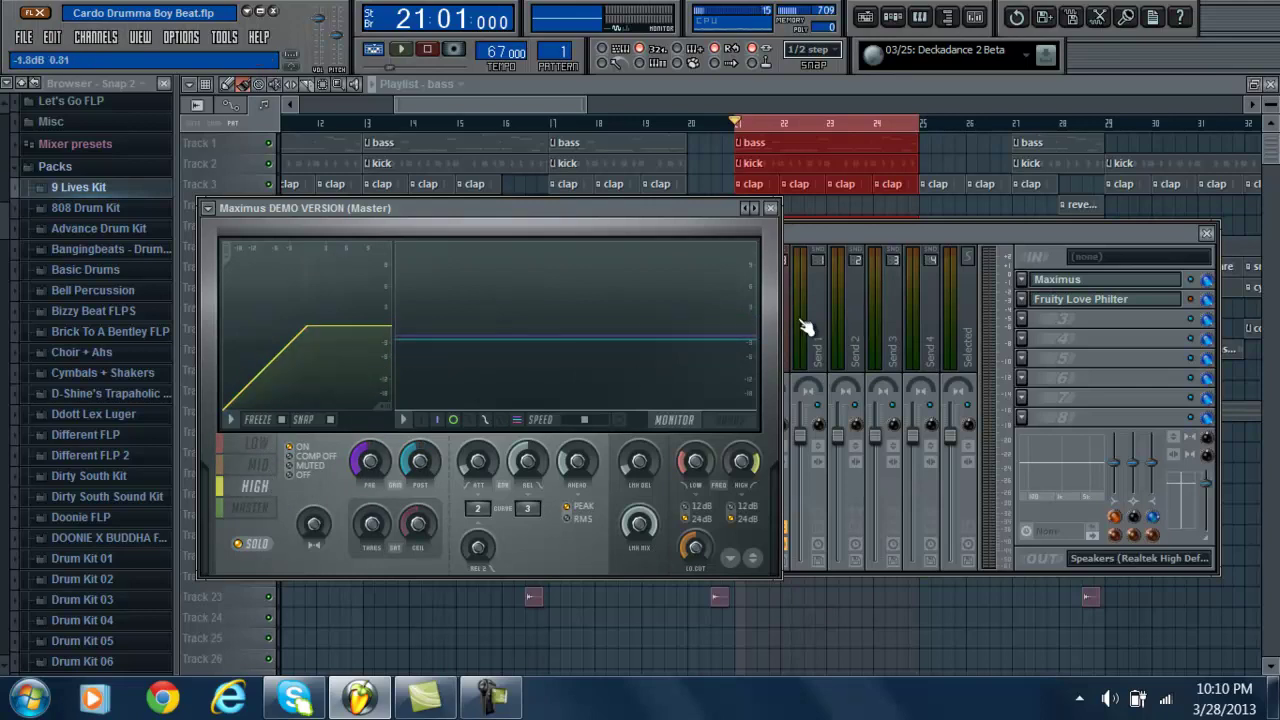
left_click(823, 239)
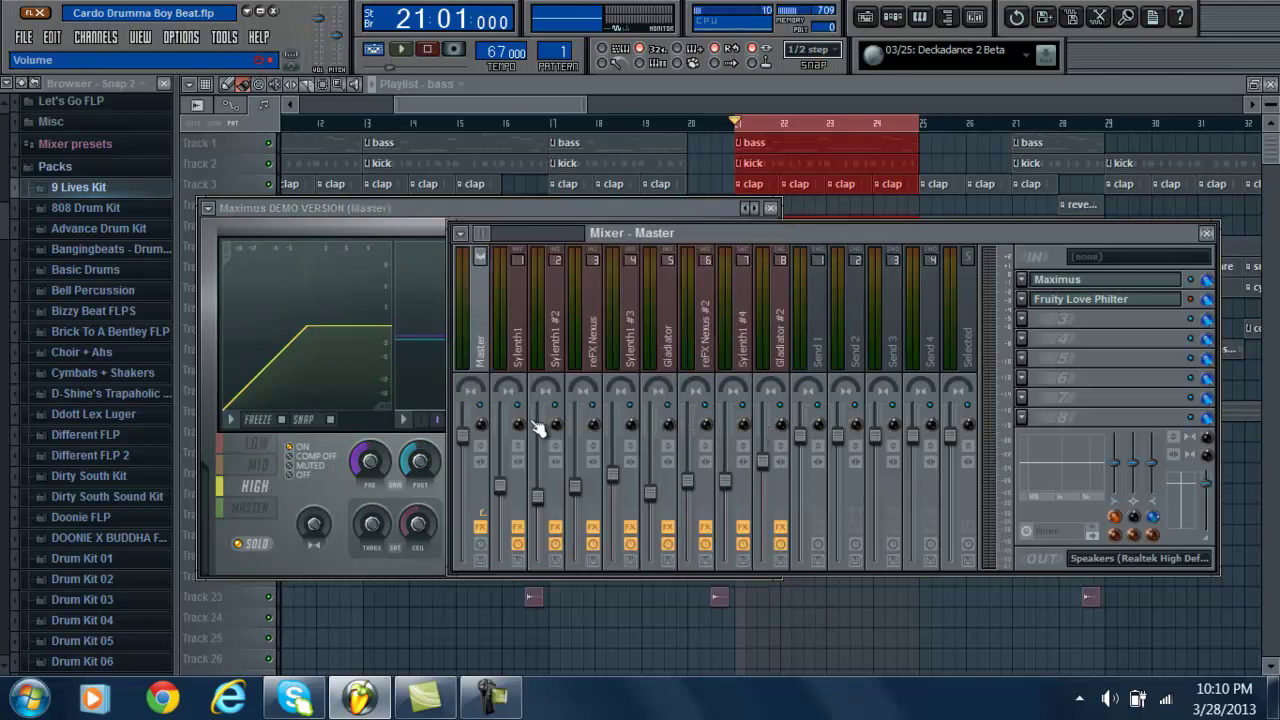
left_click(346, 208)
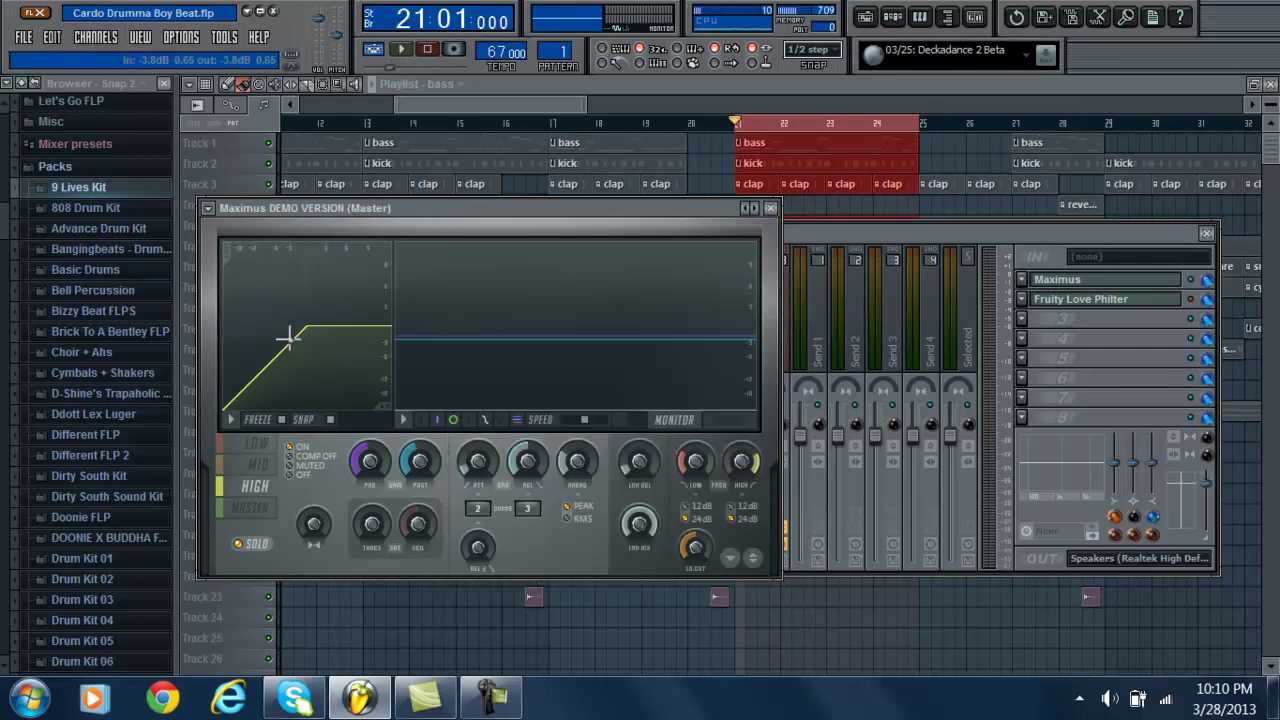
left_click(268, 508)
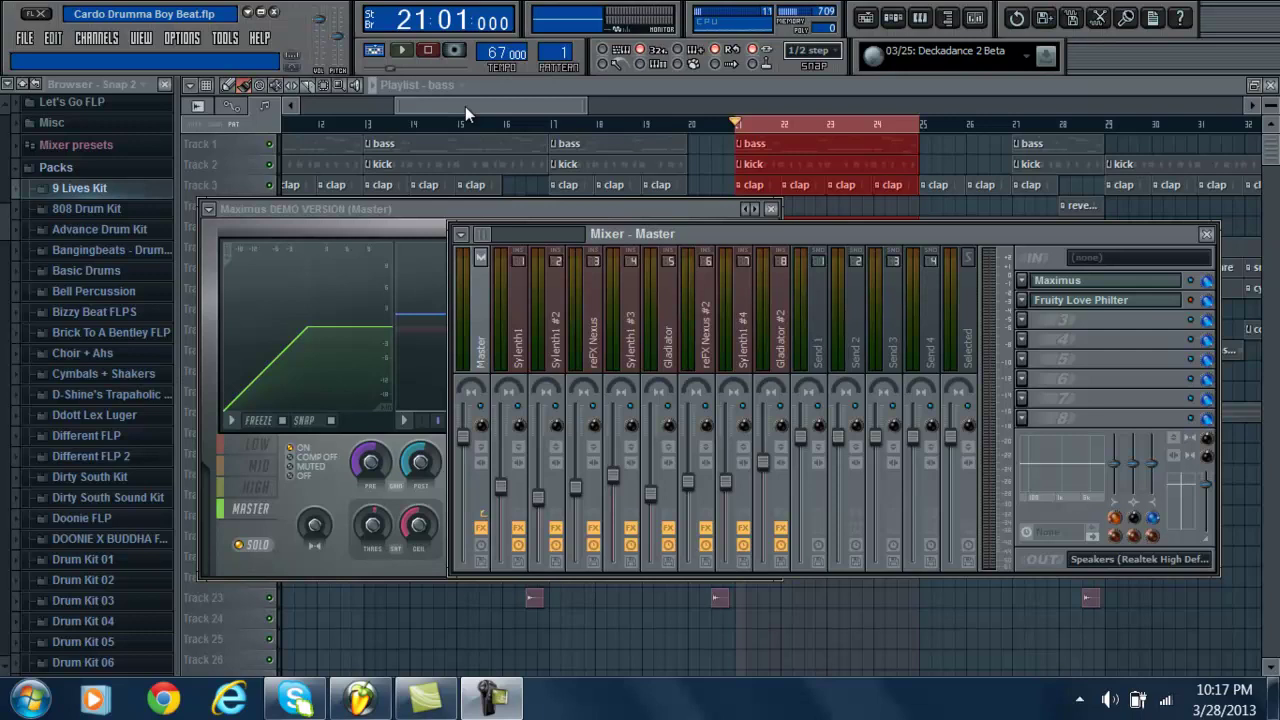
left_click(490, 697)
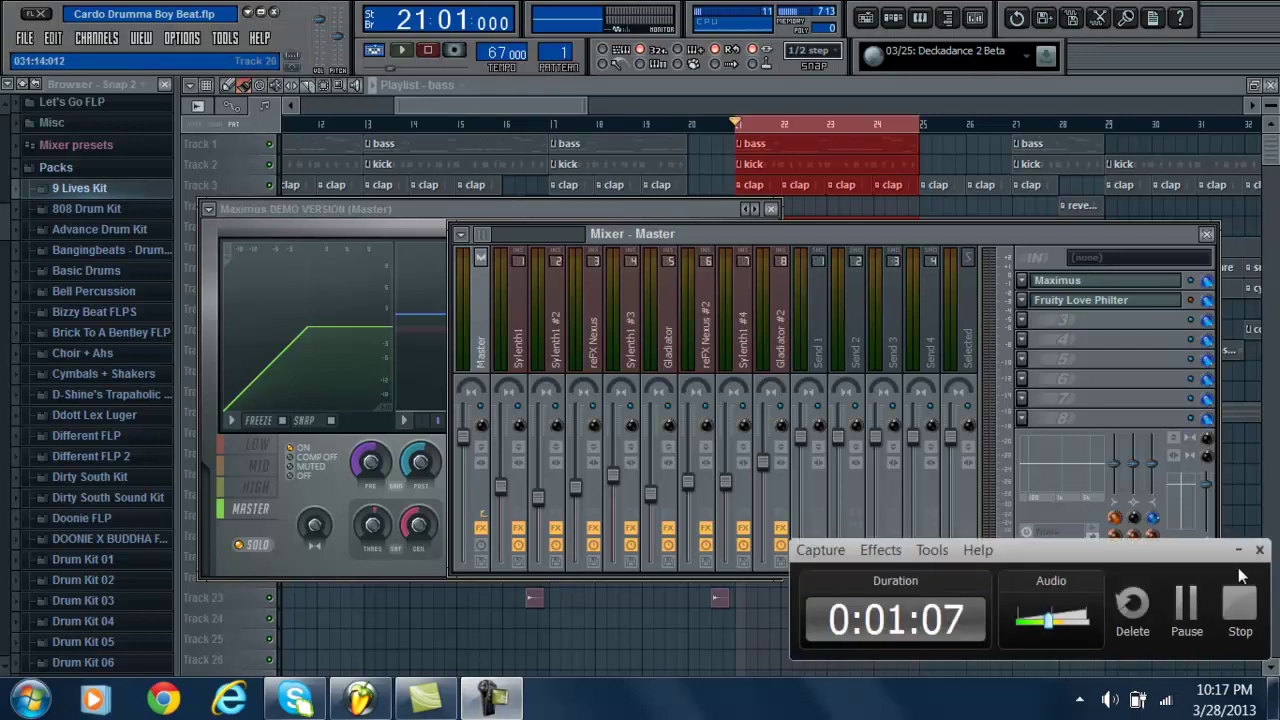